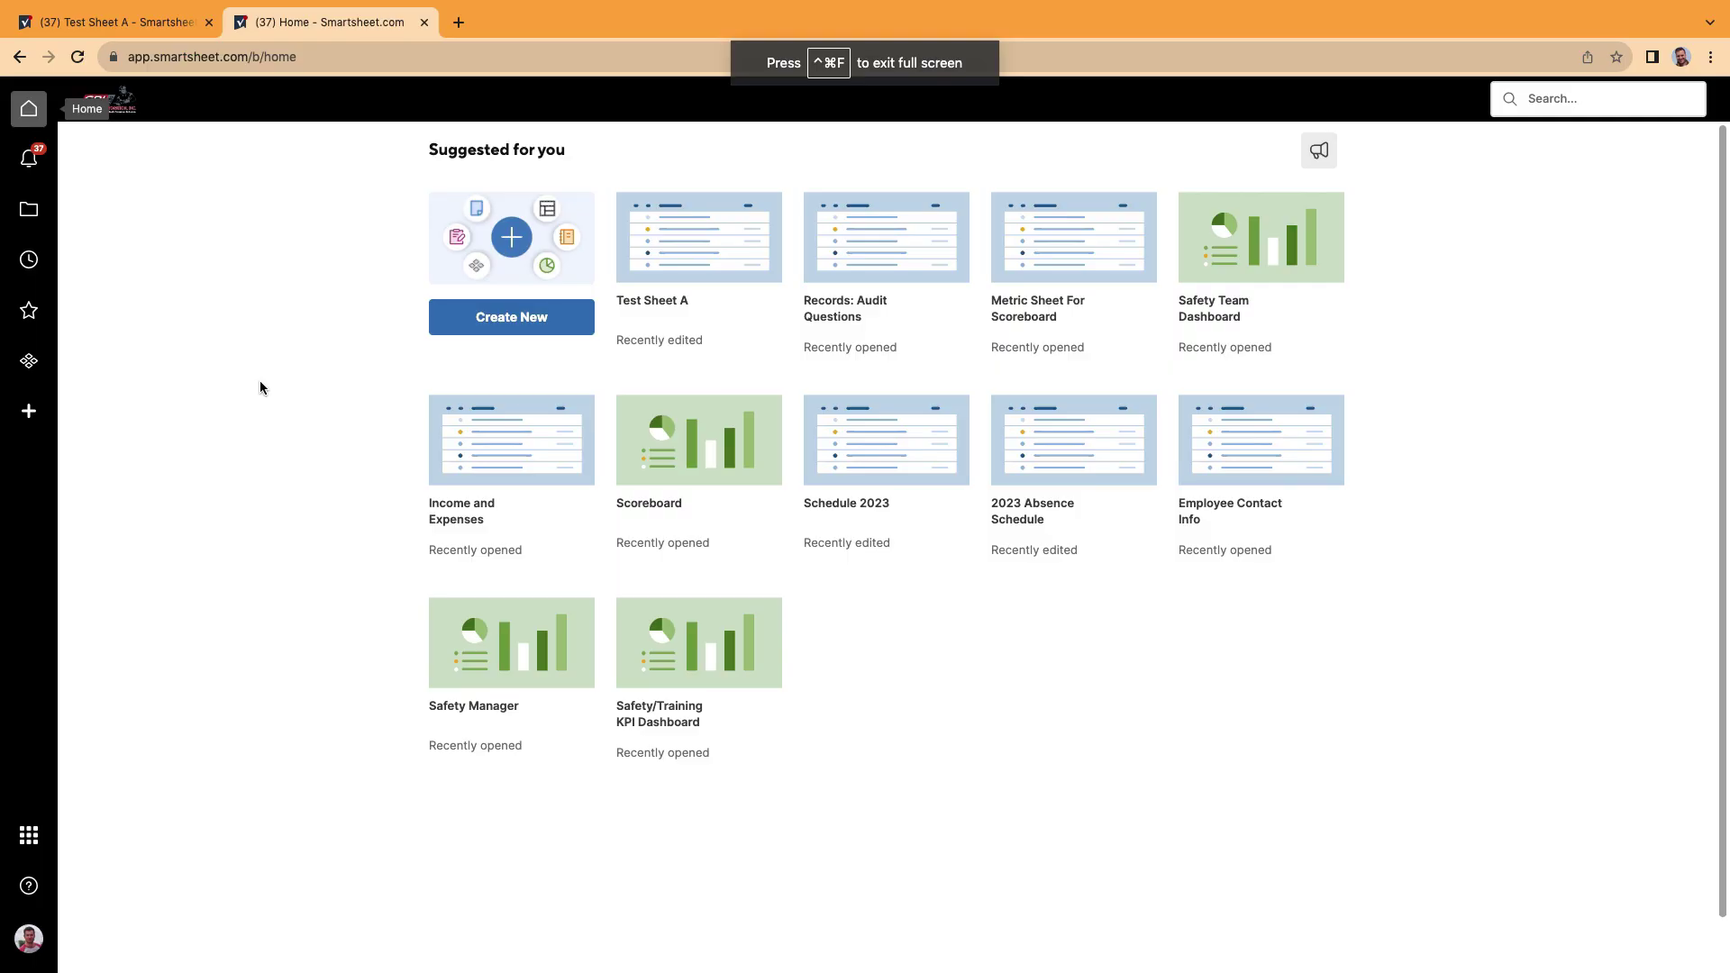
# - From the Create menu, start a blank sheet and name it 'Test Sheet B'
pyautogui.click(28, 413)
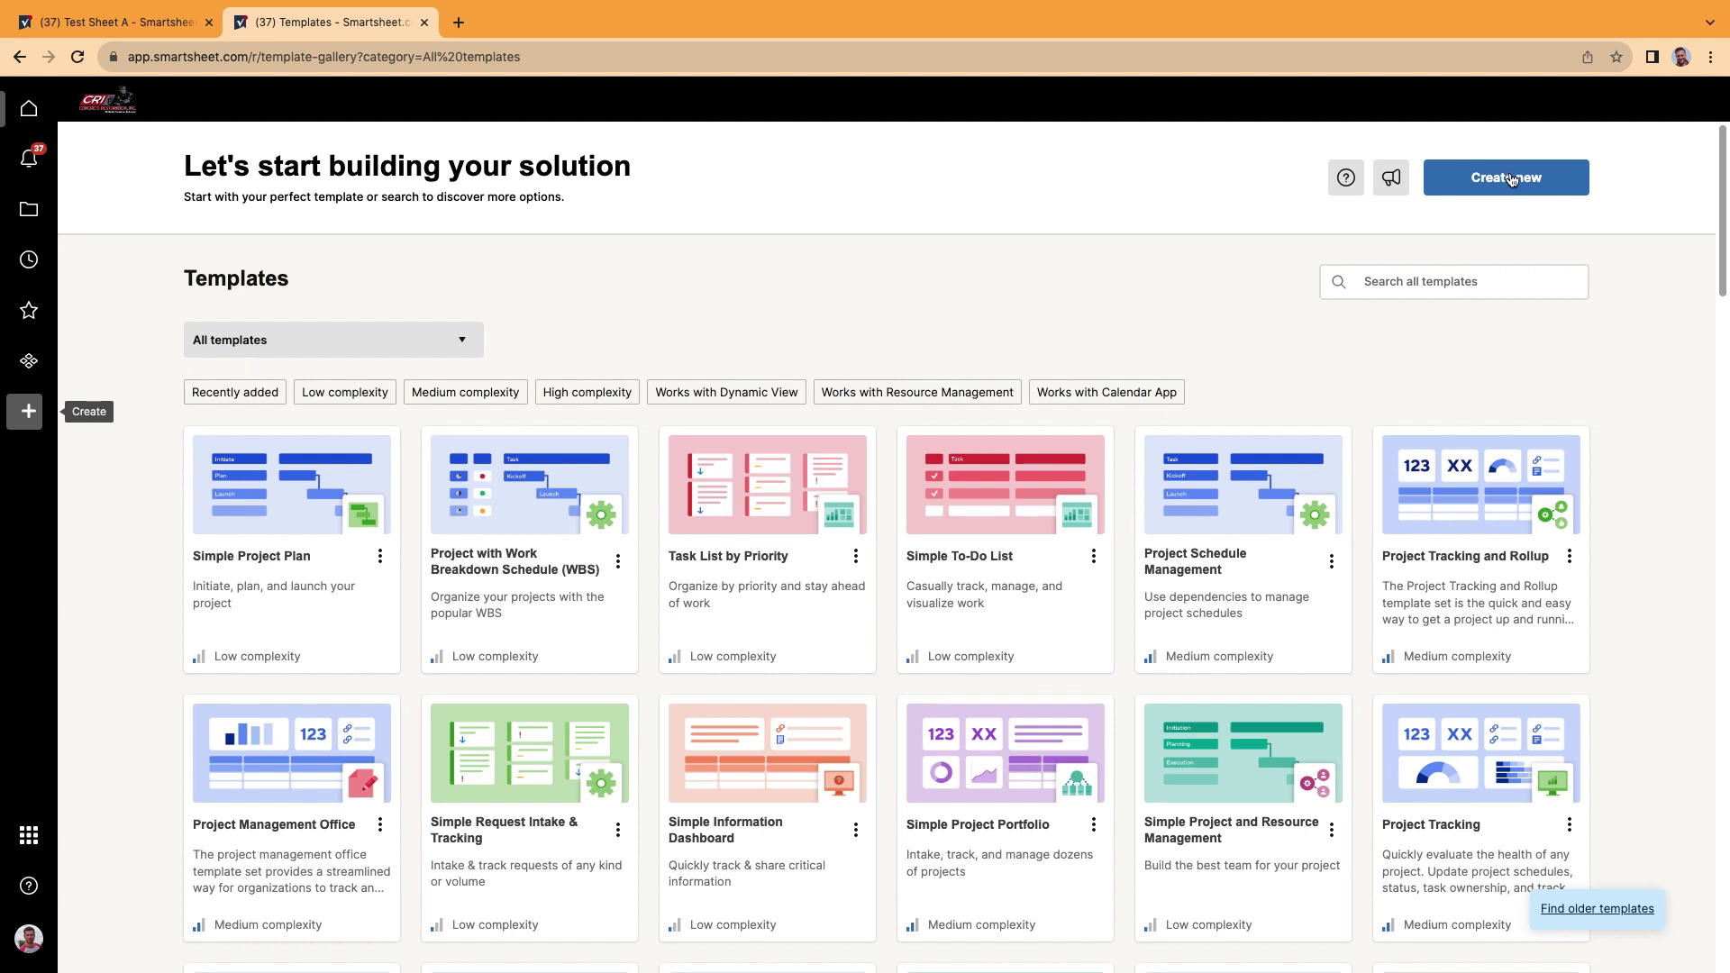
pyautogui.click(1511, 179)
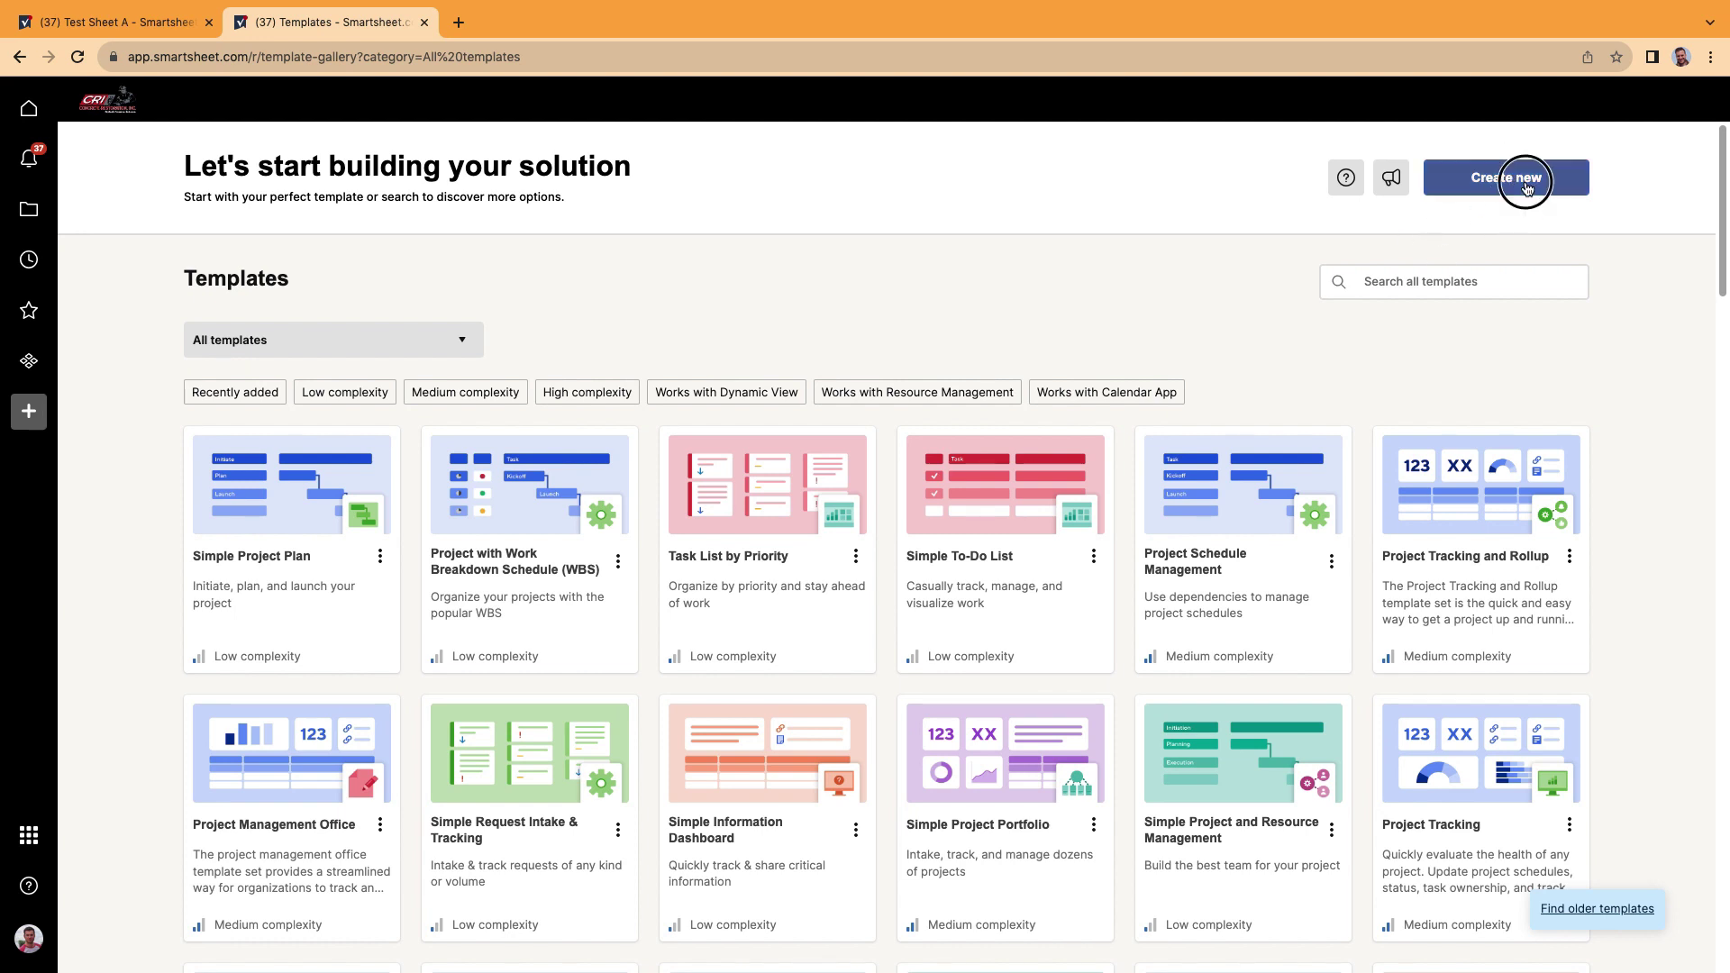
pyautogui.click(1526, 186)
pyautogui.click(1466, 226)
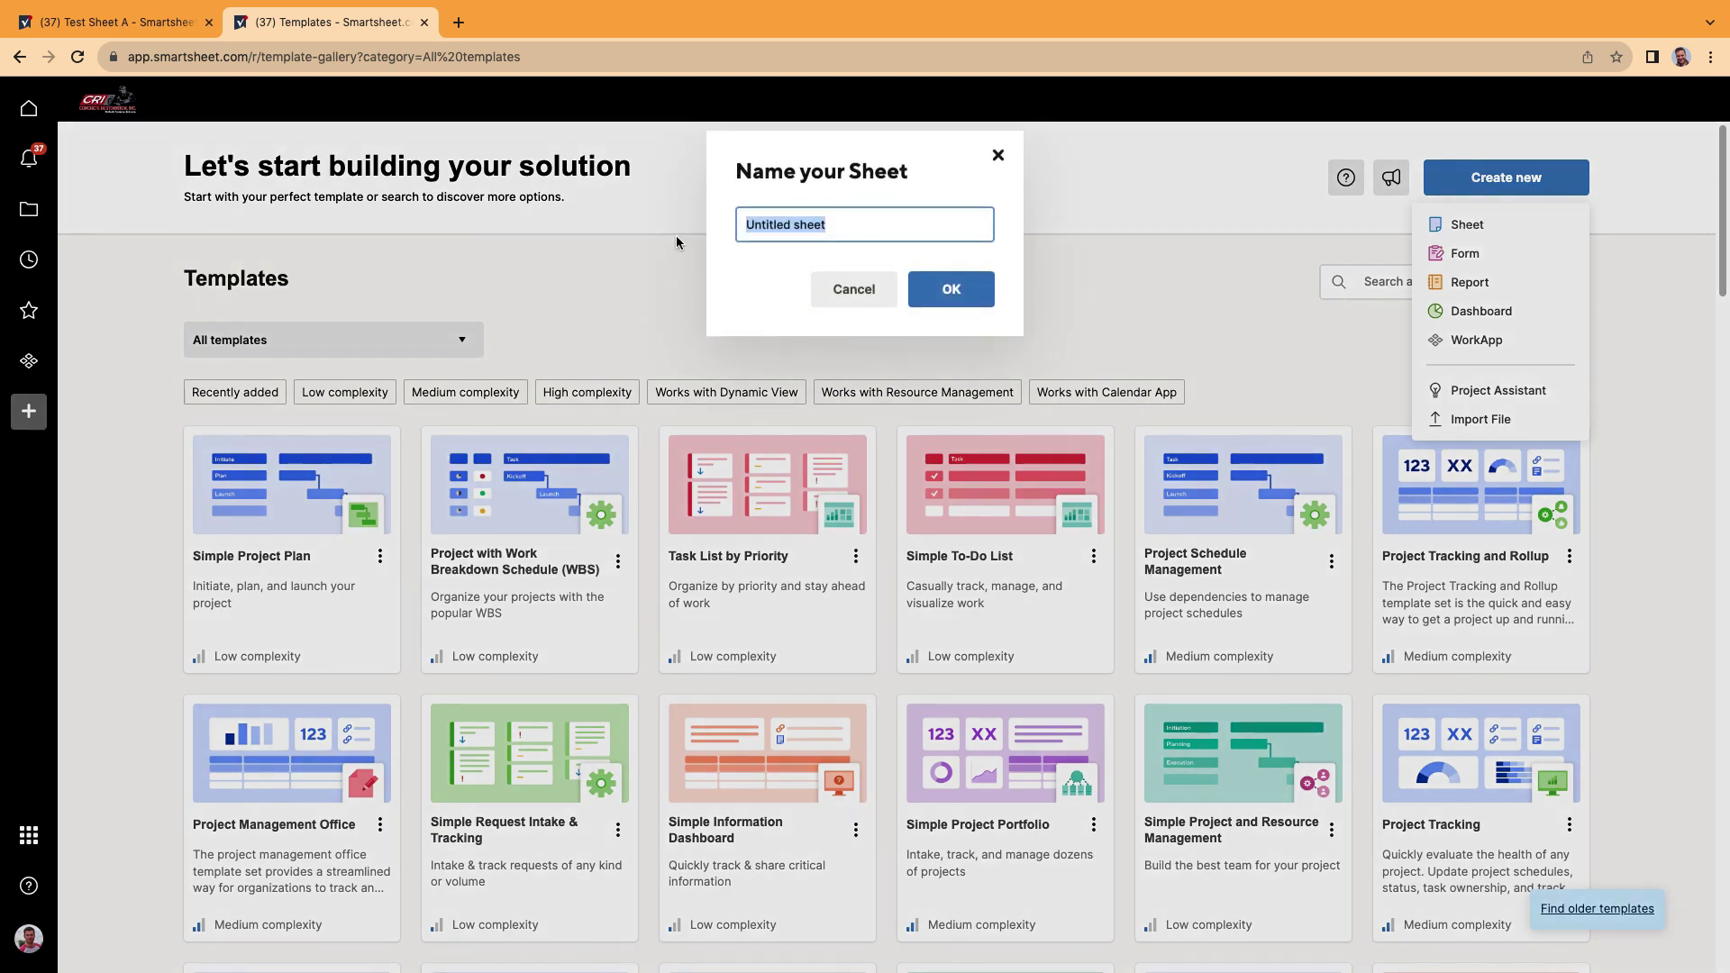
pyautogui.write('Test Sheet B')
pyautogui.click(927, 294)
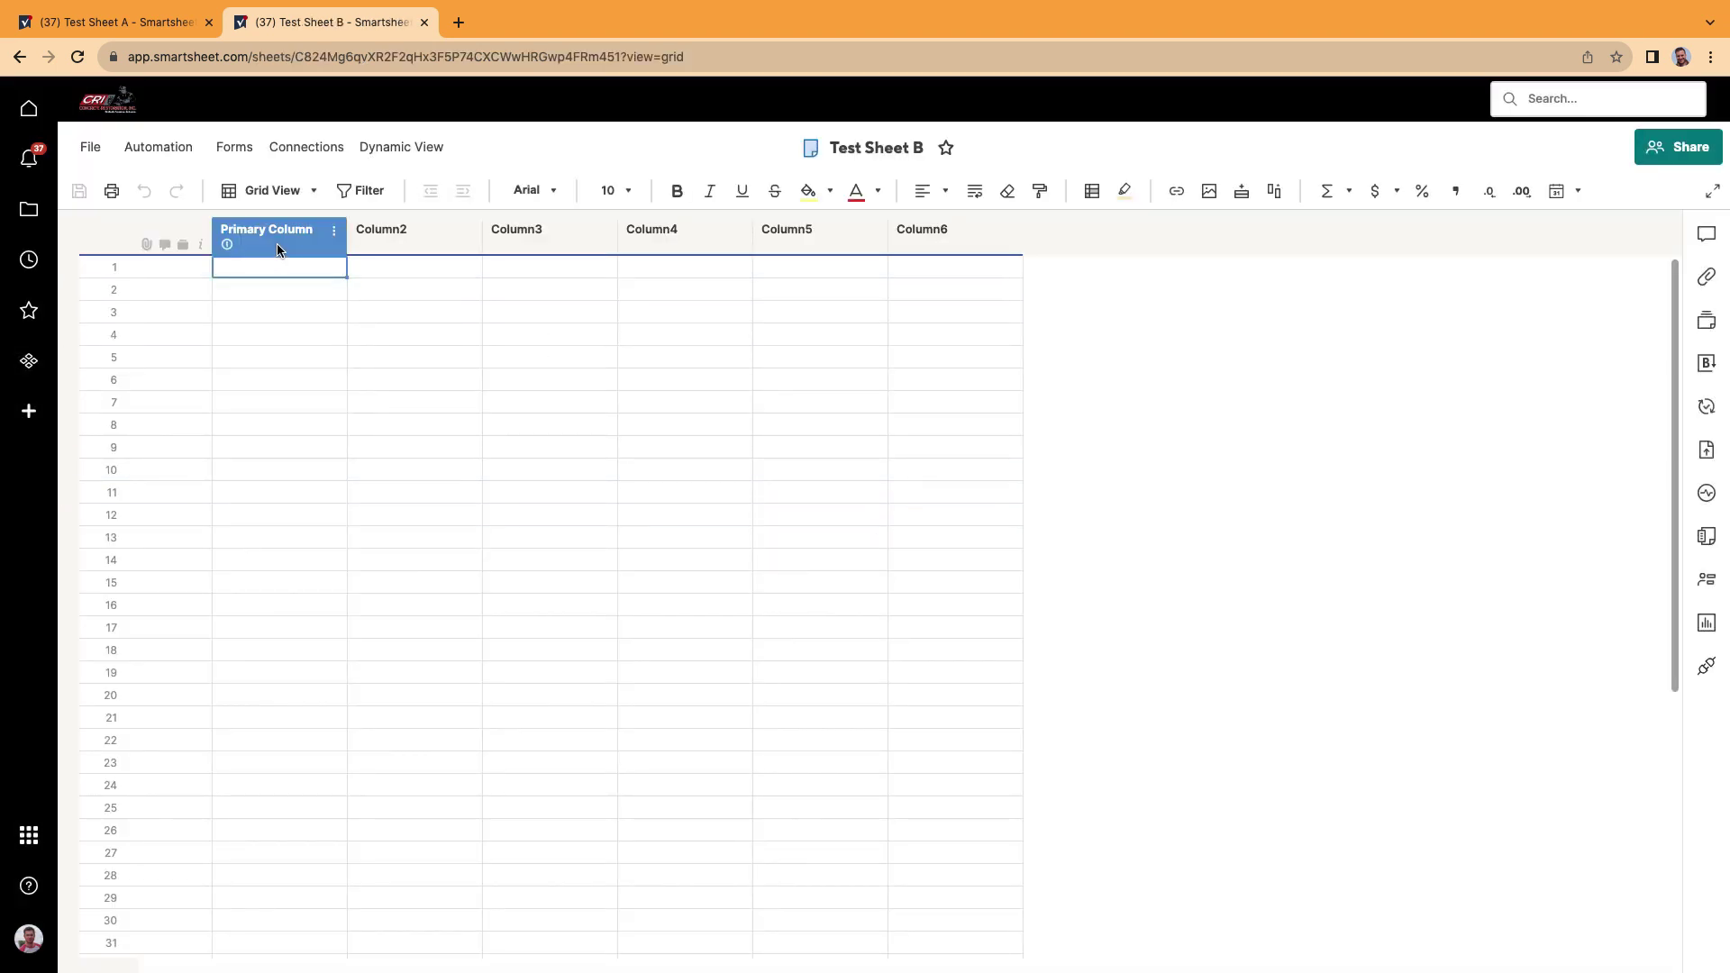
# - Rename Primary Column to 'Budget' and Column2 to 'Actual'
pyautogui.doubleClick(277, 249)
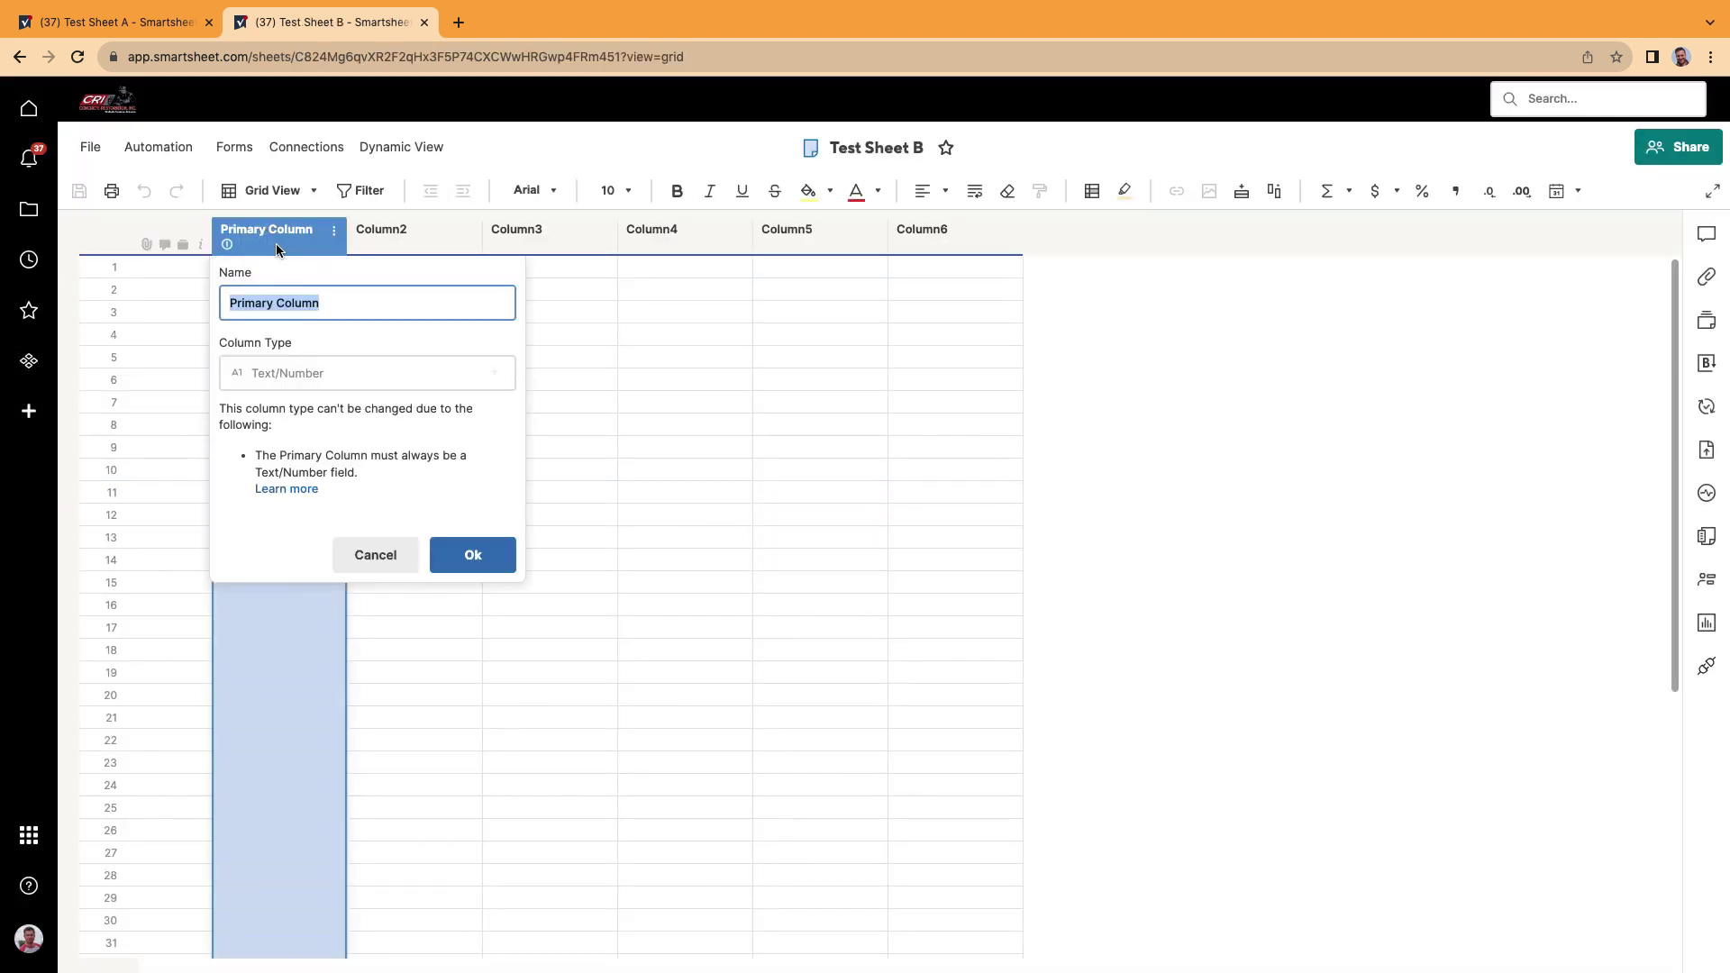
pyautogui.write('Budget')
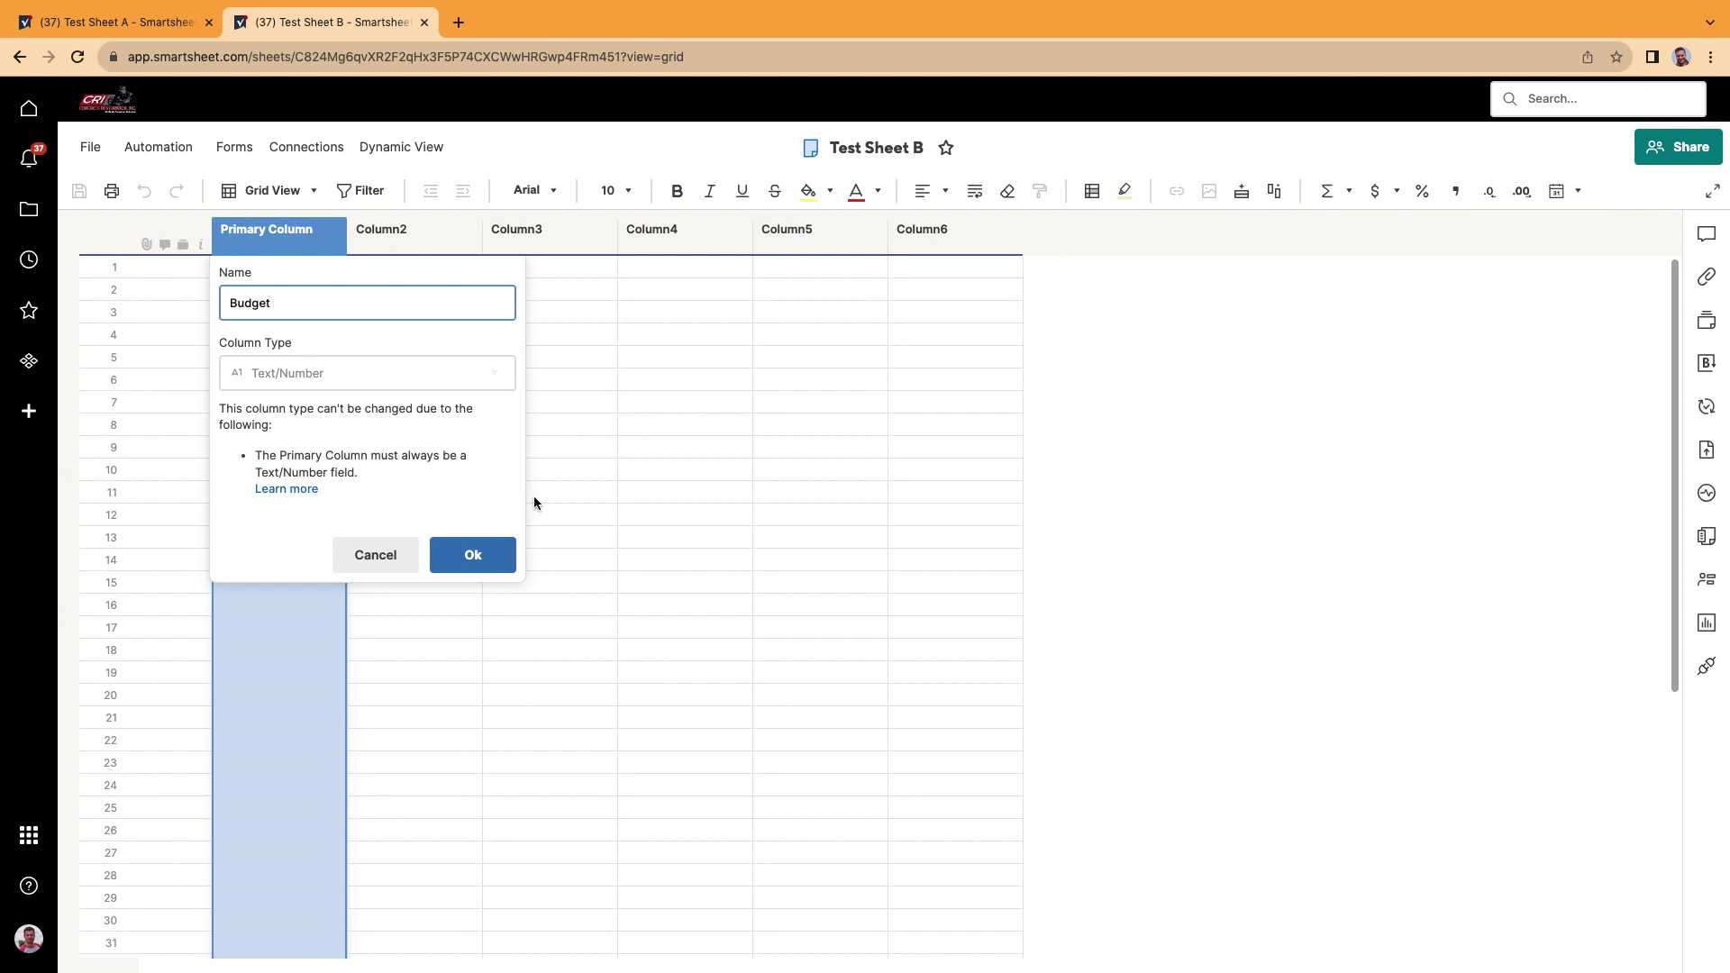
pyautogui.click(469, 555)
pyautogui.click(417, 248)
pyautogui.doubleClick(417, 248)
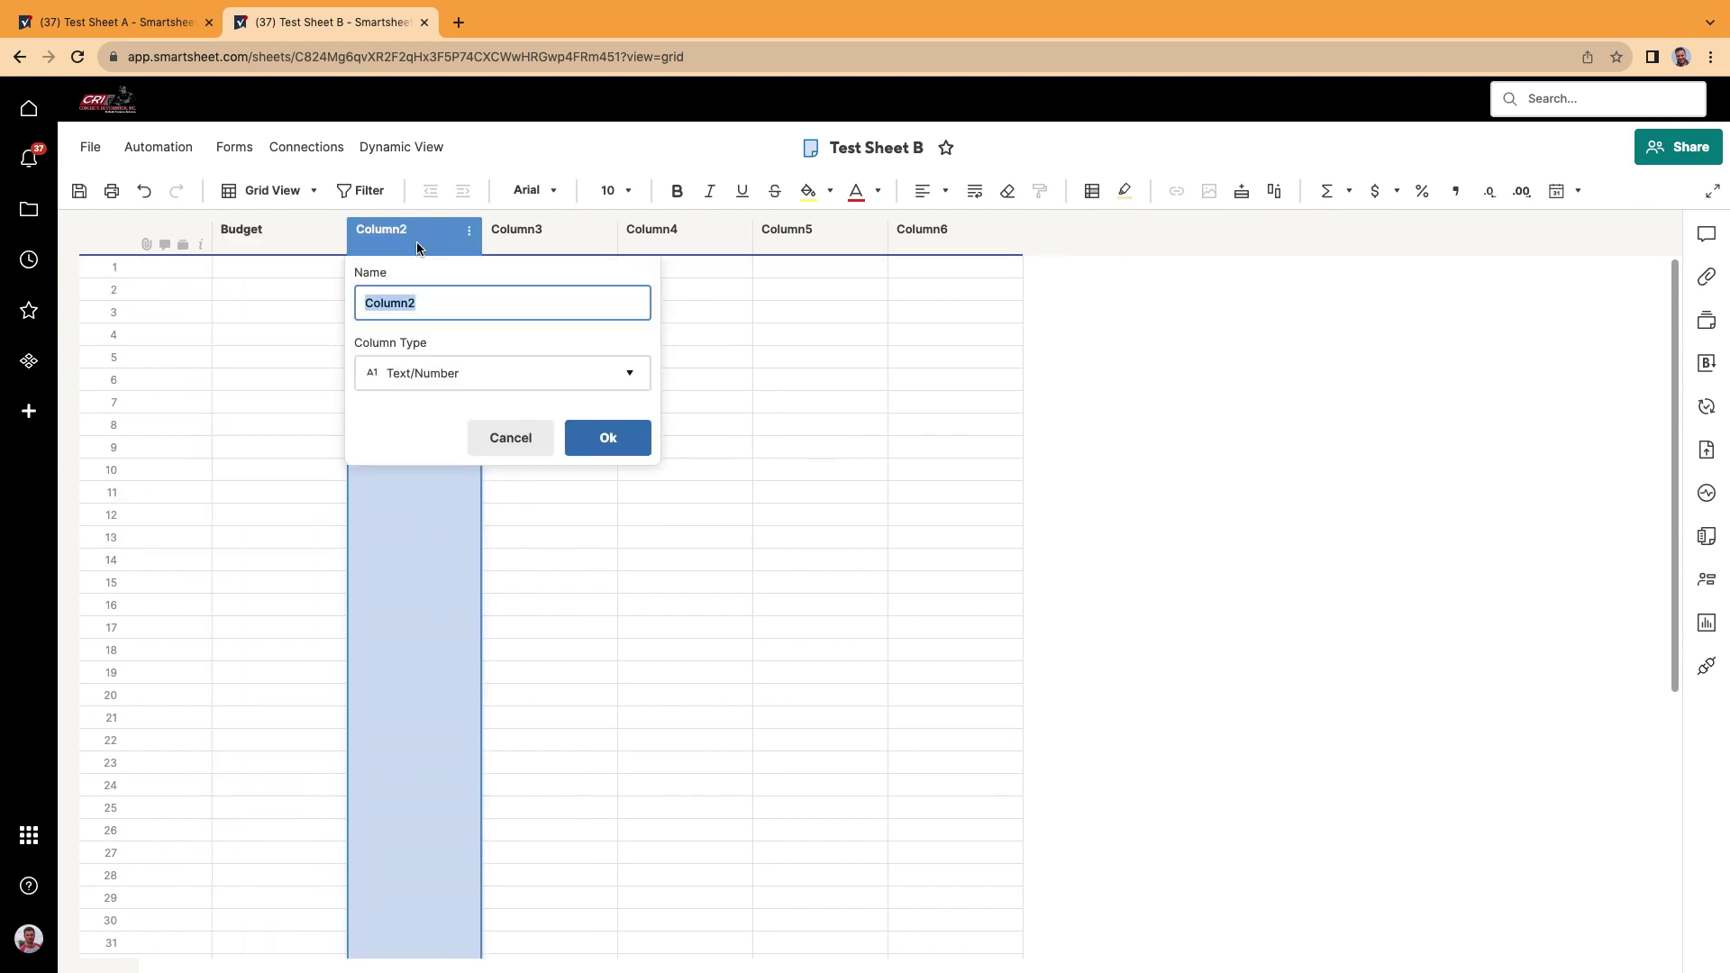
pyautogui.write('Actual')
pyautogui.click(627, 442)
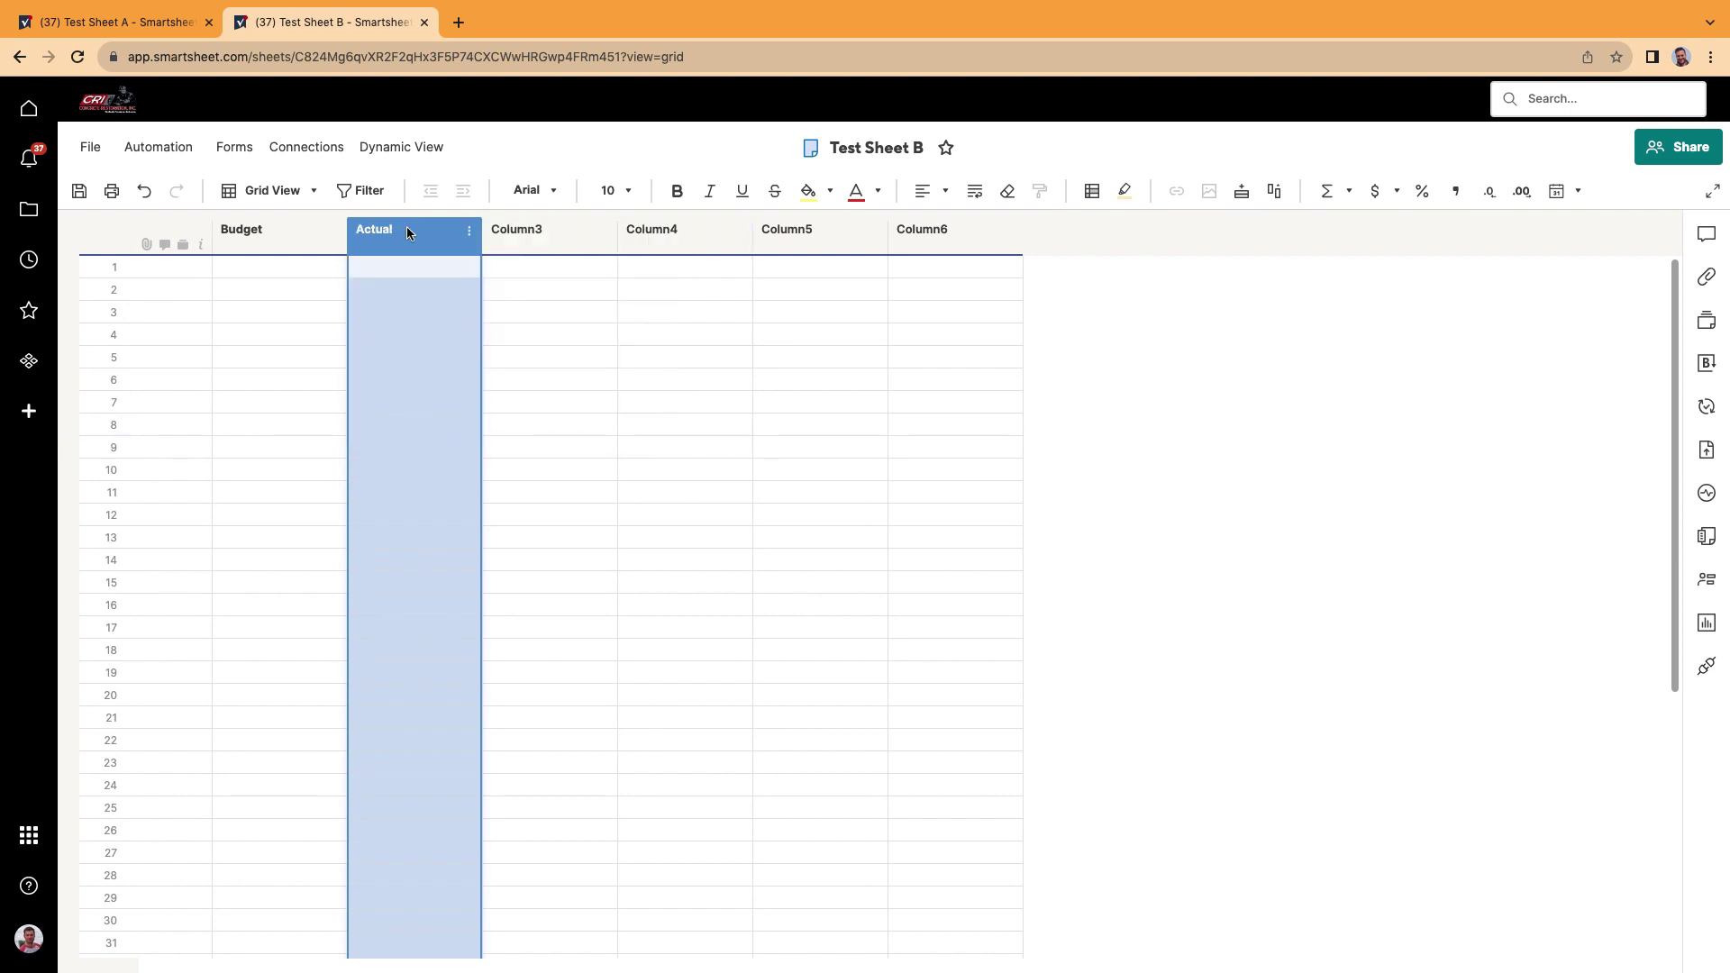
# - Enter Budget values 500, 650, 450, 800 and 750 in rows 1–5
pyautogui.doubleClick(315, 272)
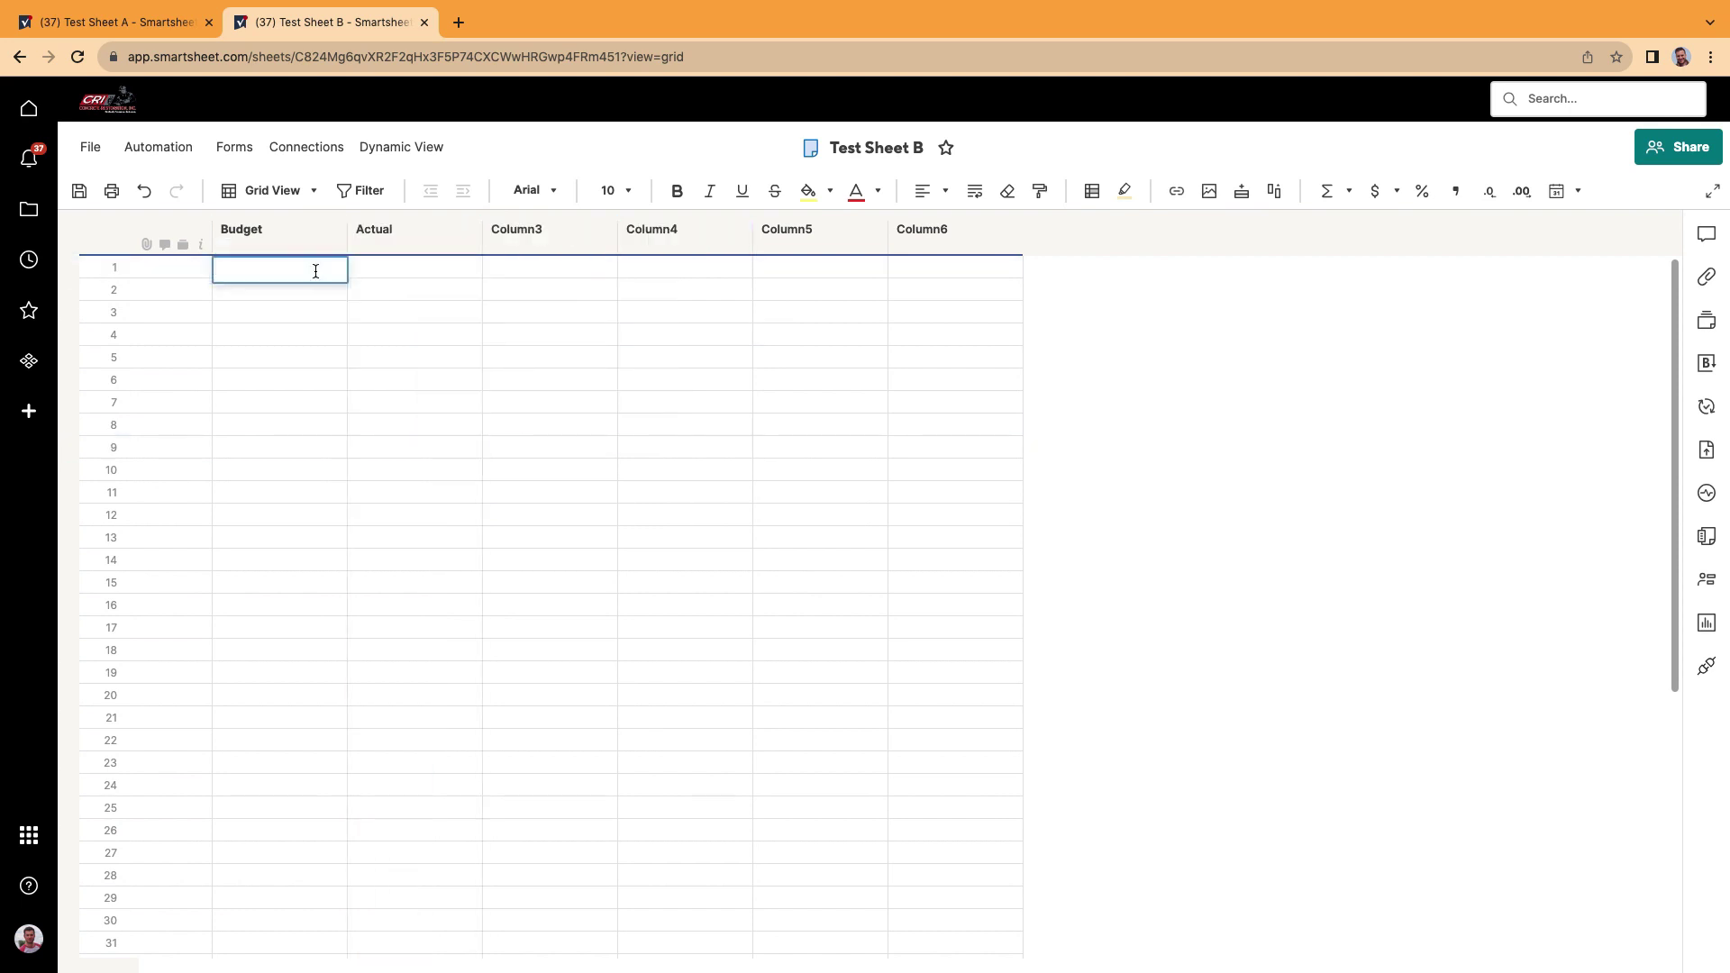
pyautogui.write('500')
pyautogui.press('Return')
pyautogui.write('650')
pyautogui.press('Return')
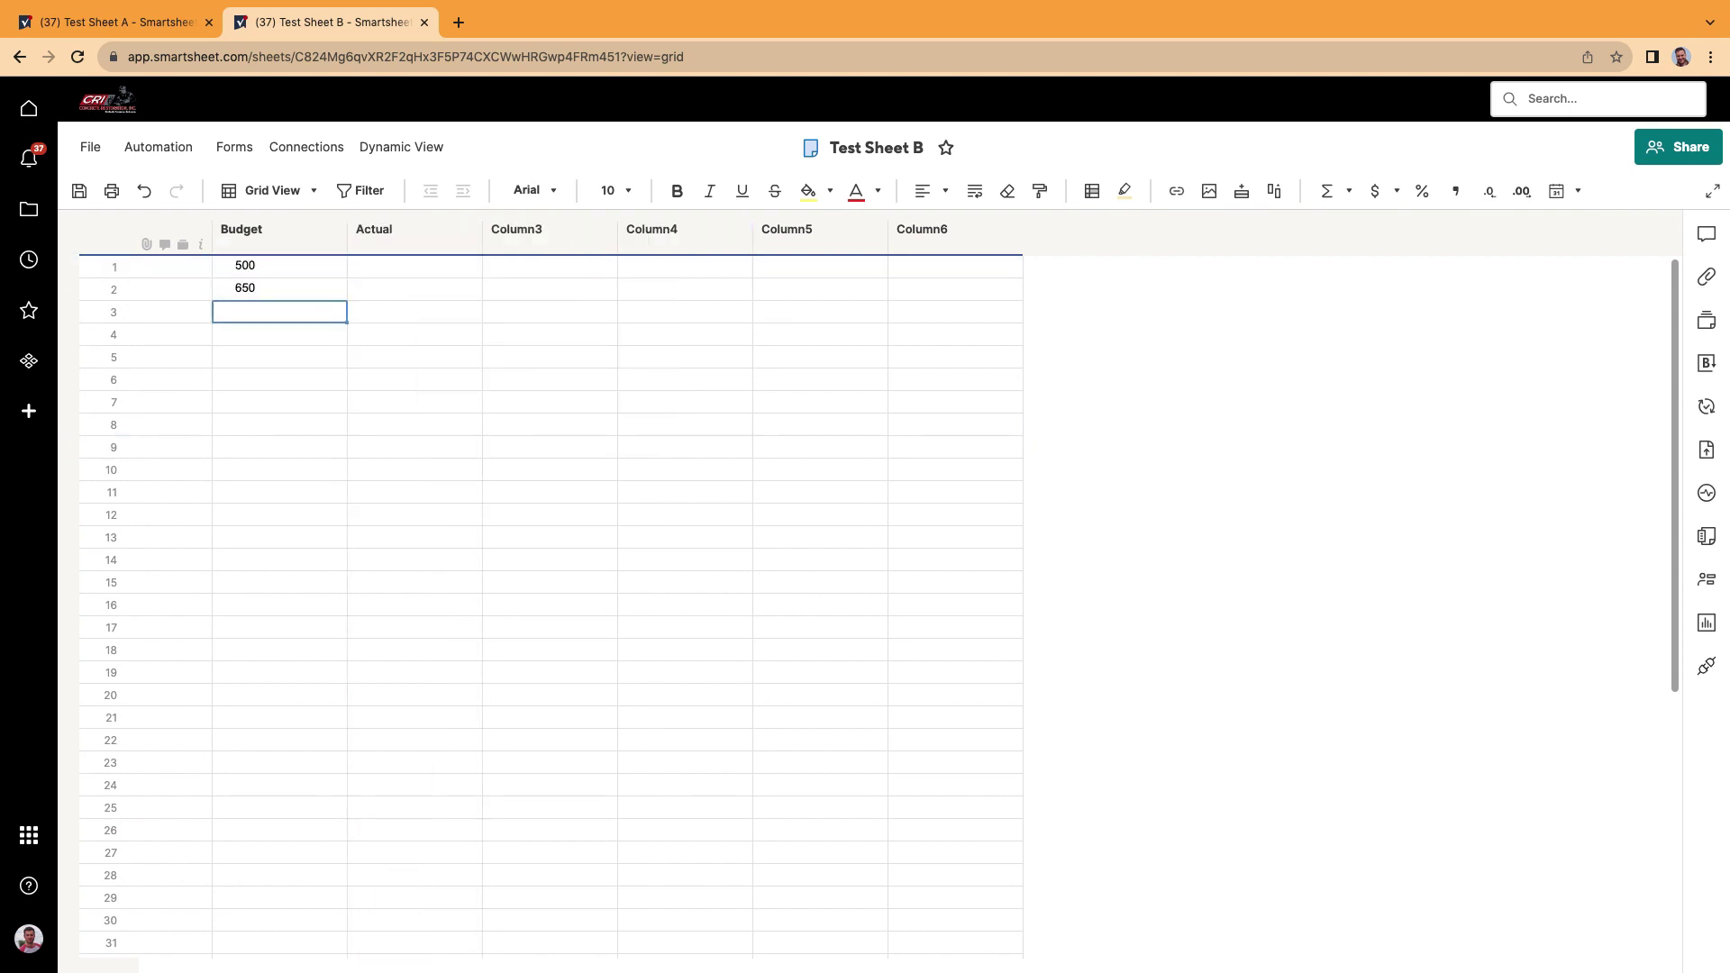
pyautogui.write('450')
pyautogui.press('Return')
pyautogui.write('800')
pyautogui.press('Return')
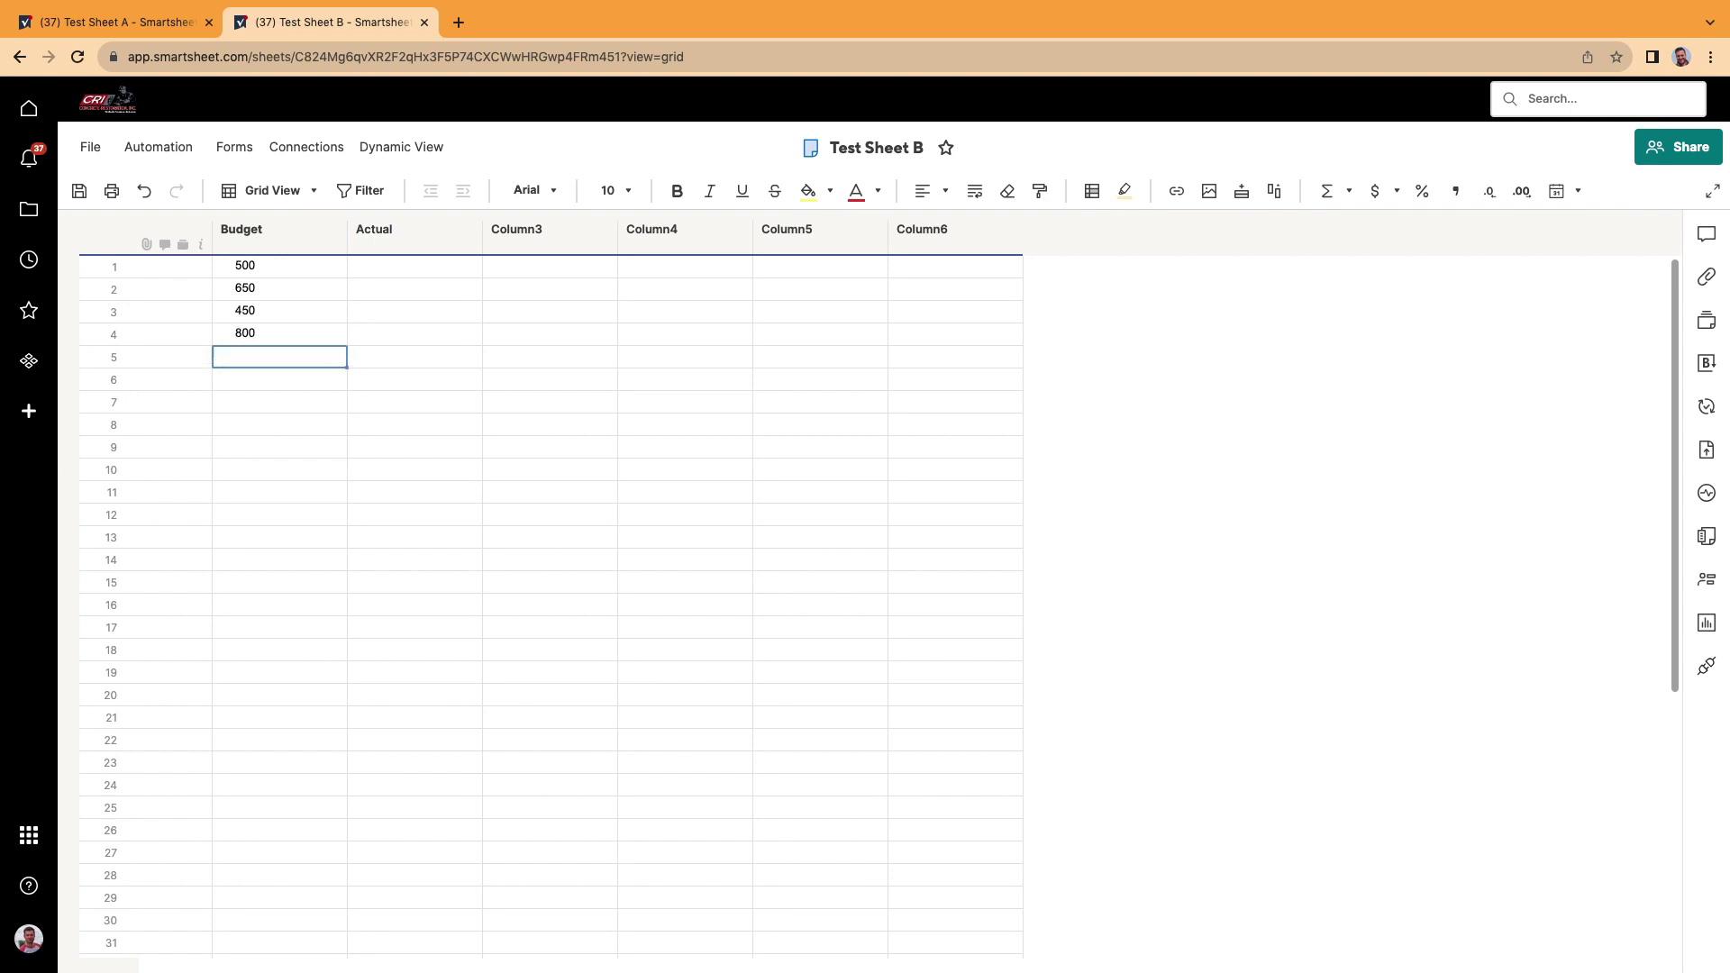
pyautogui.write('750')
pyautogui.press('Return')
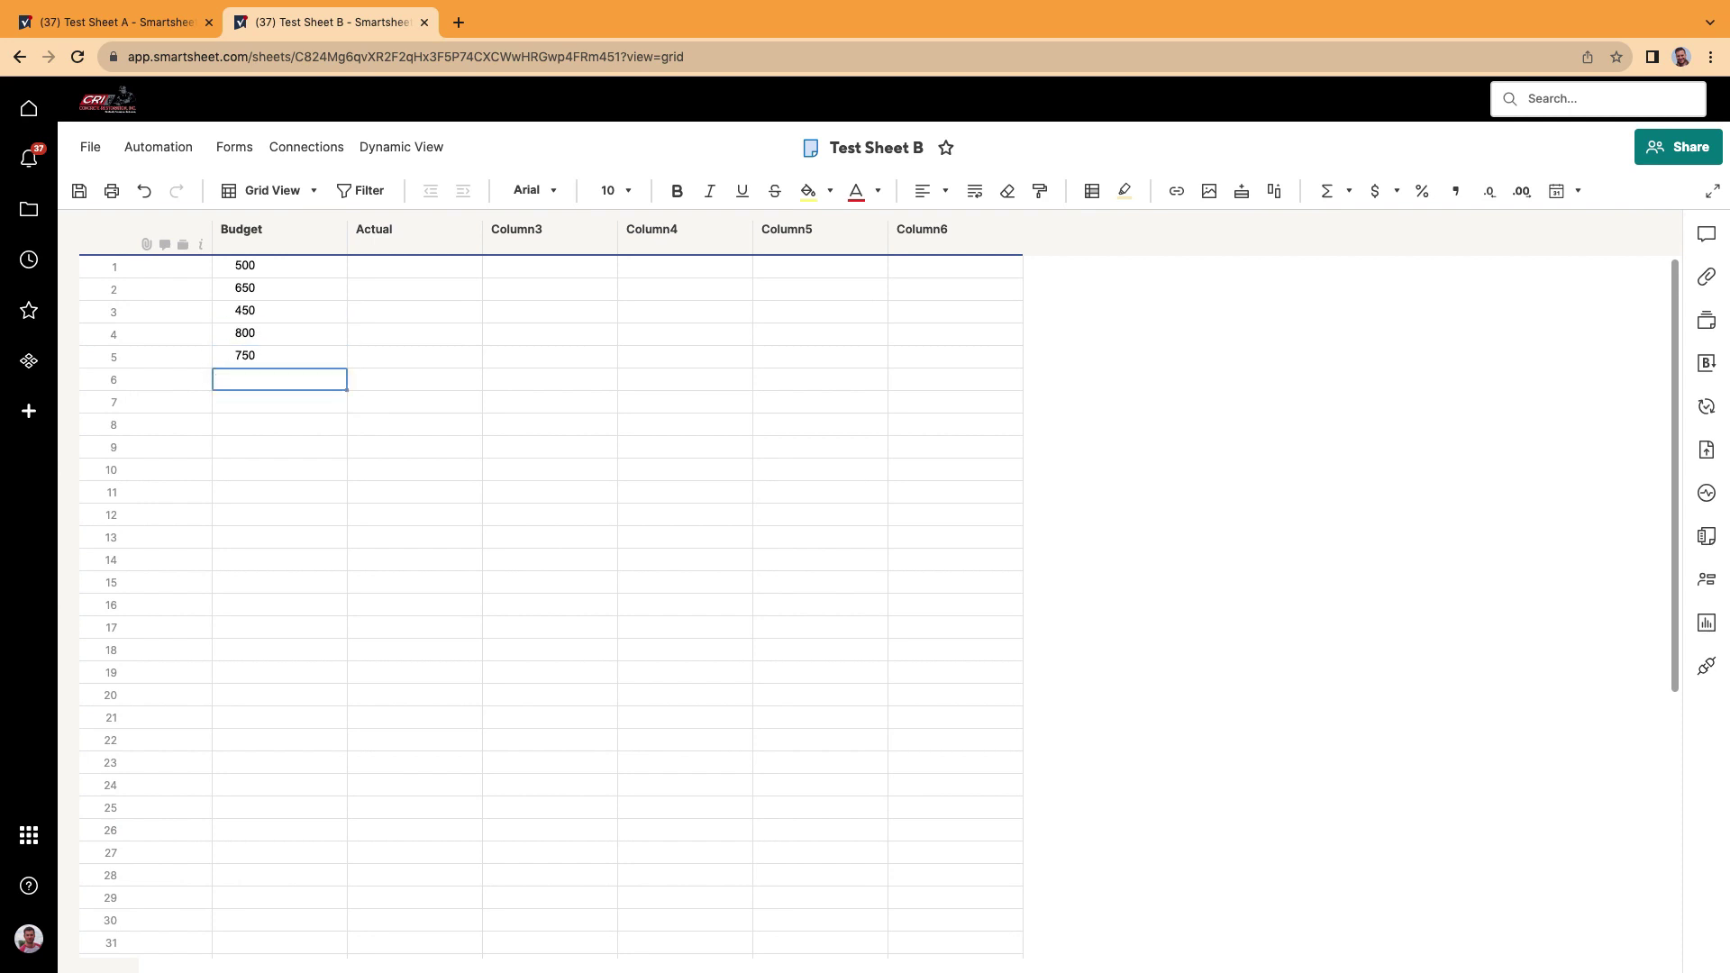
# - Enter Actual values 450.22, 455.12, 302.22, 654.12 and 600.33 in rows 1–5
pyautogui.click(388, 267)
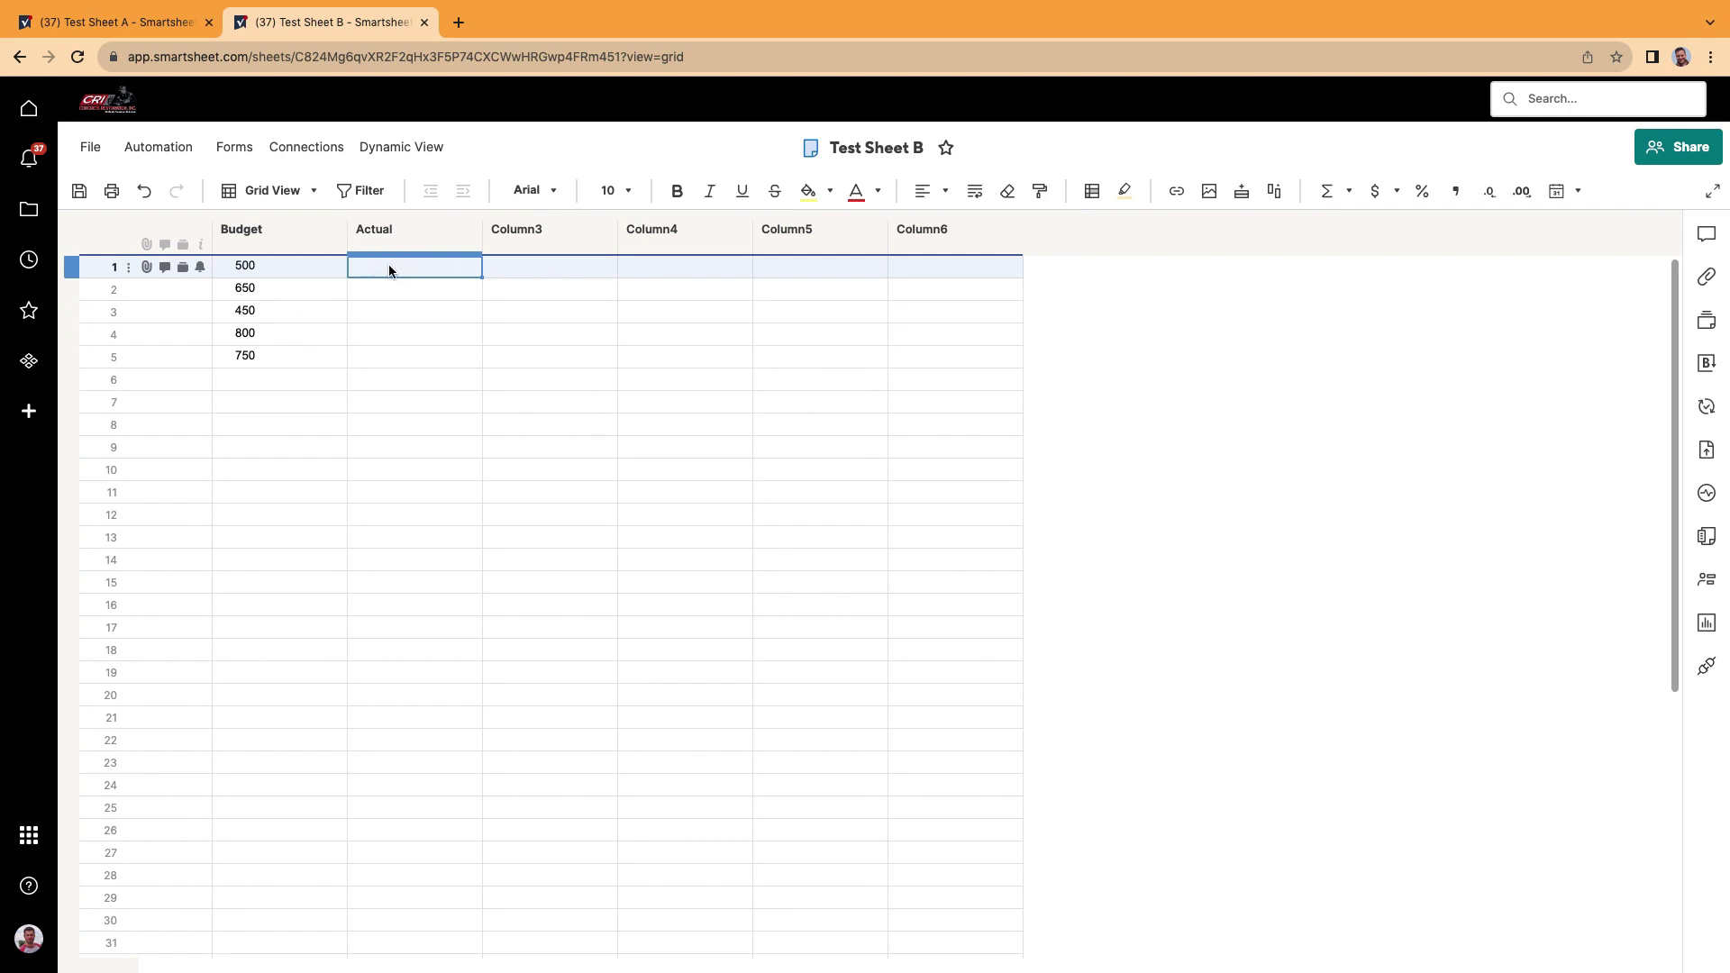
pyautogui.write('450')
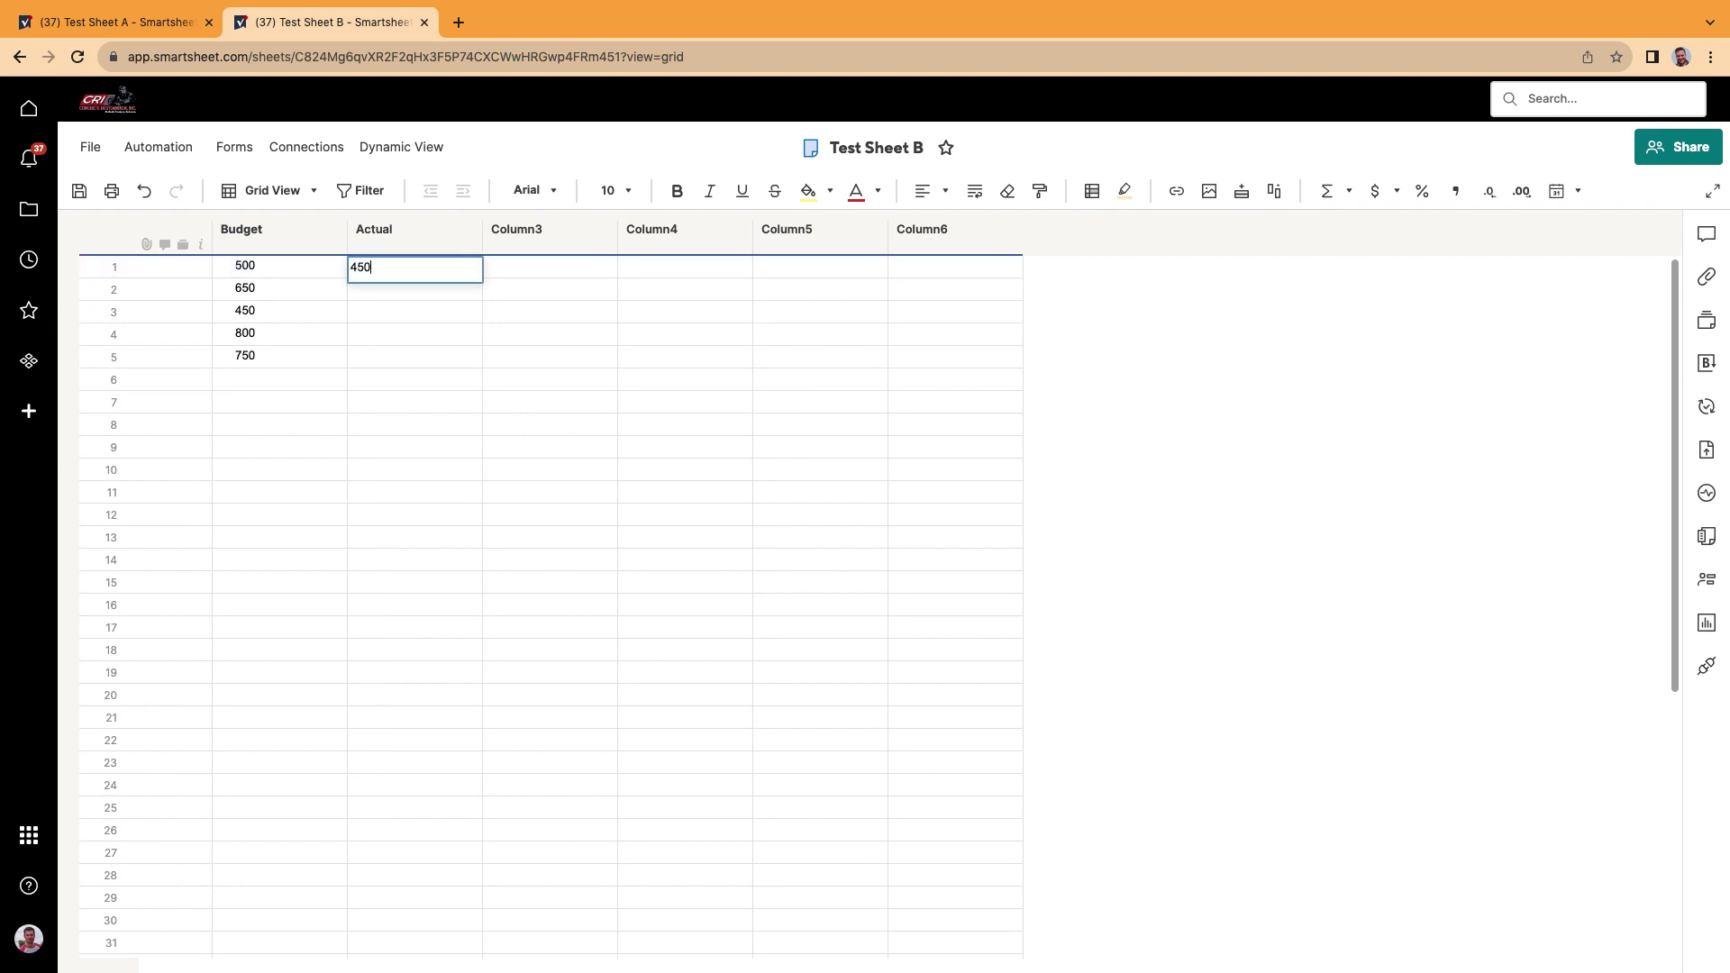
pyautogui.write('.22')
pyautogui.press('Return')
pyautogui.write('45')
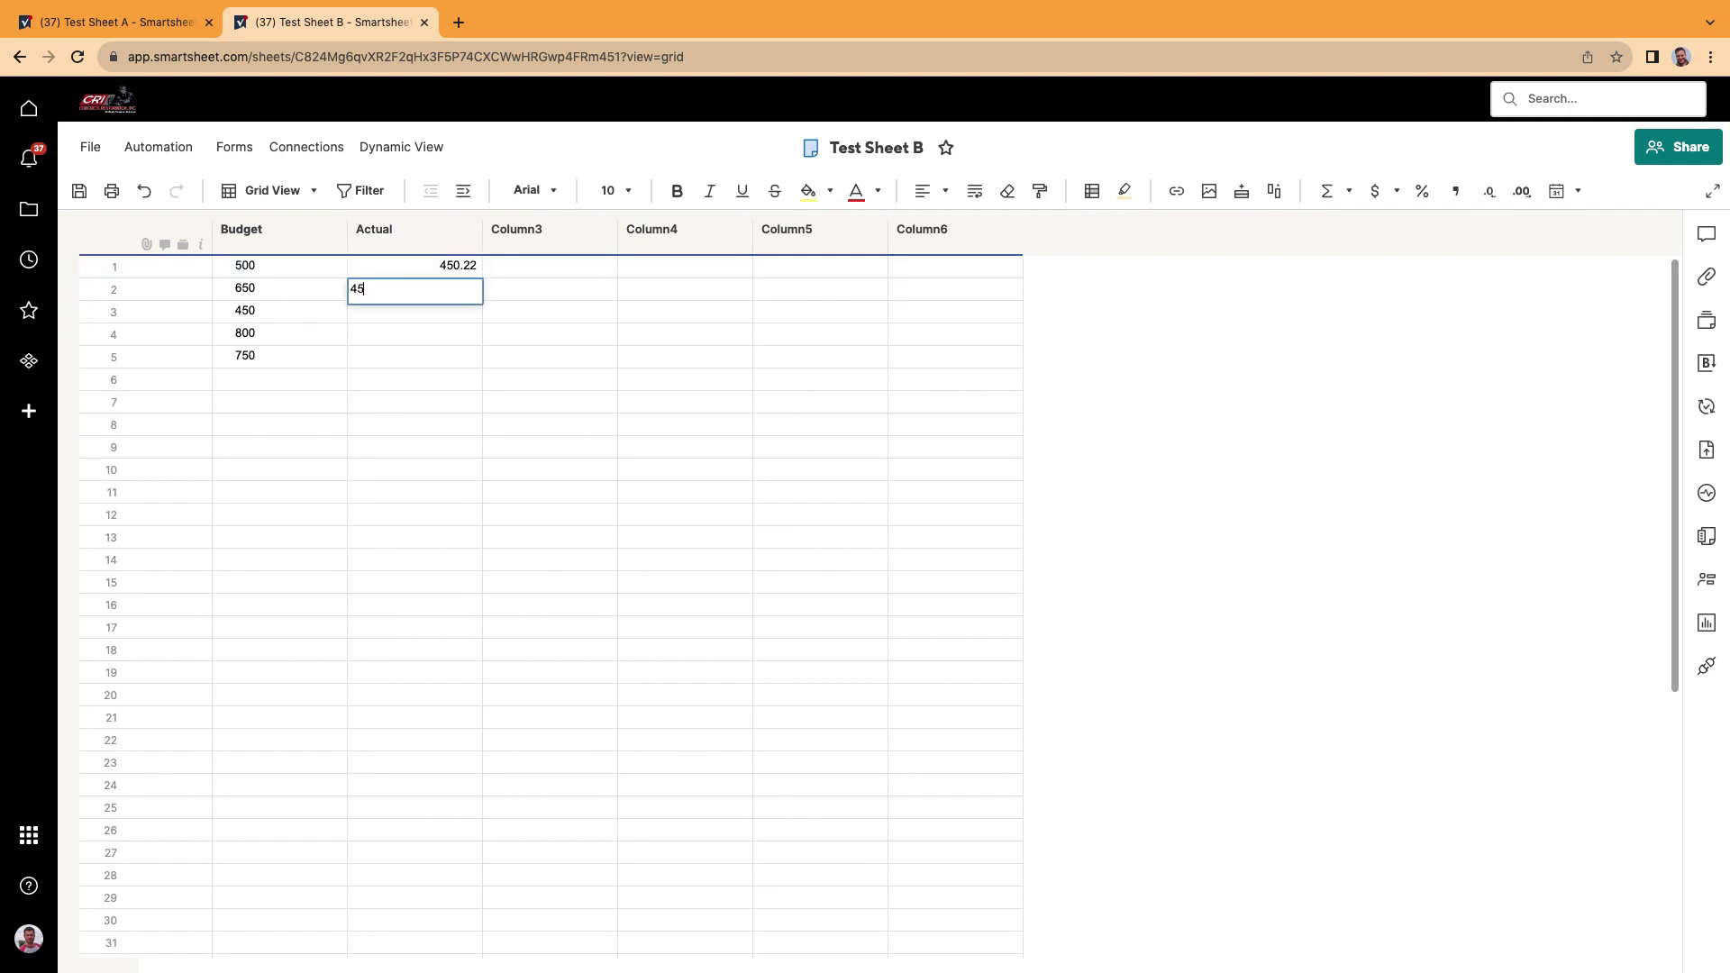
pyautogui.write('5.12')
pyautogui.press('Return')
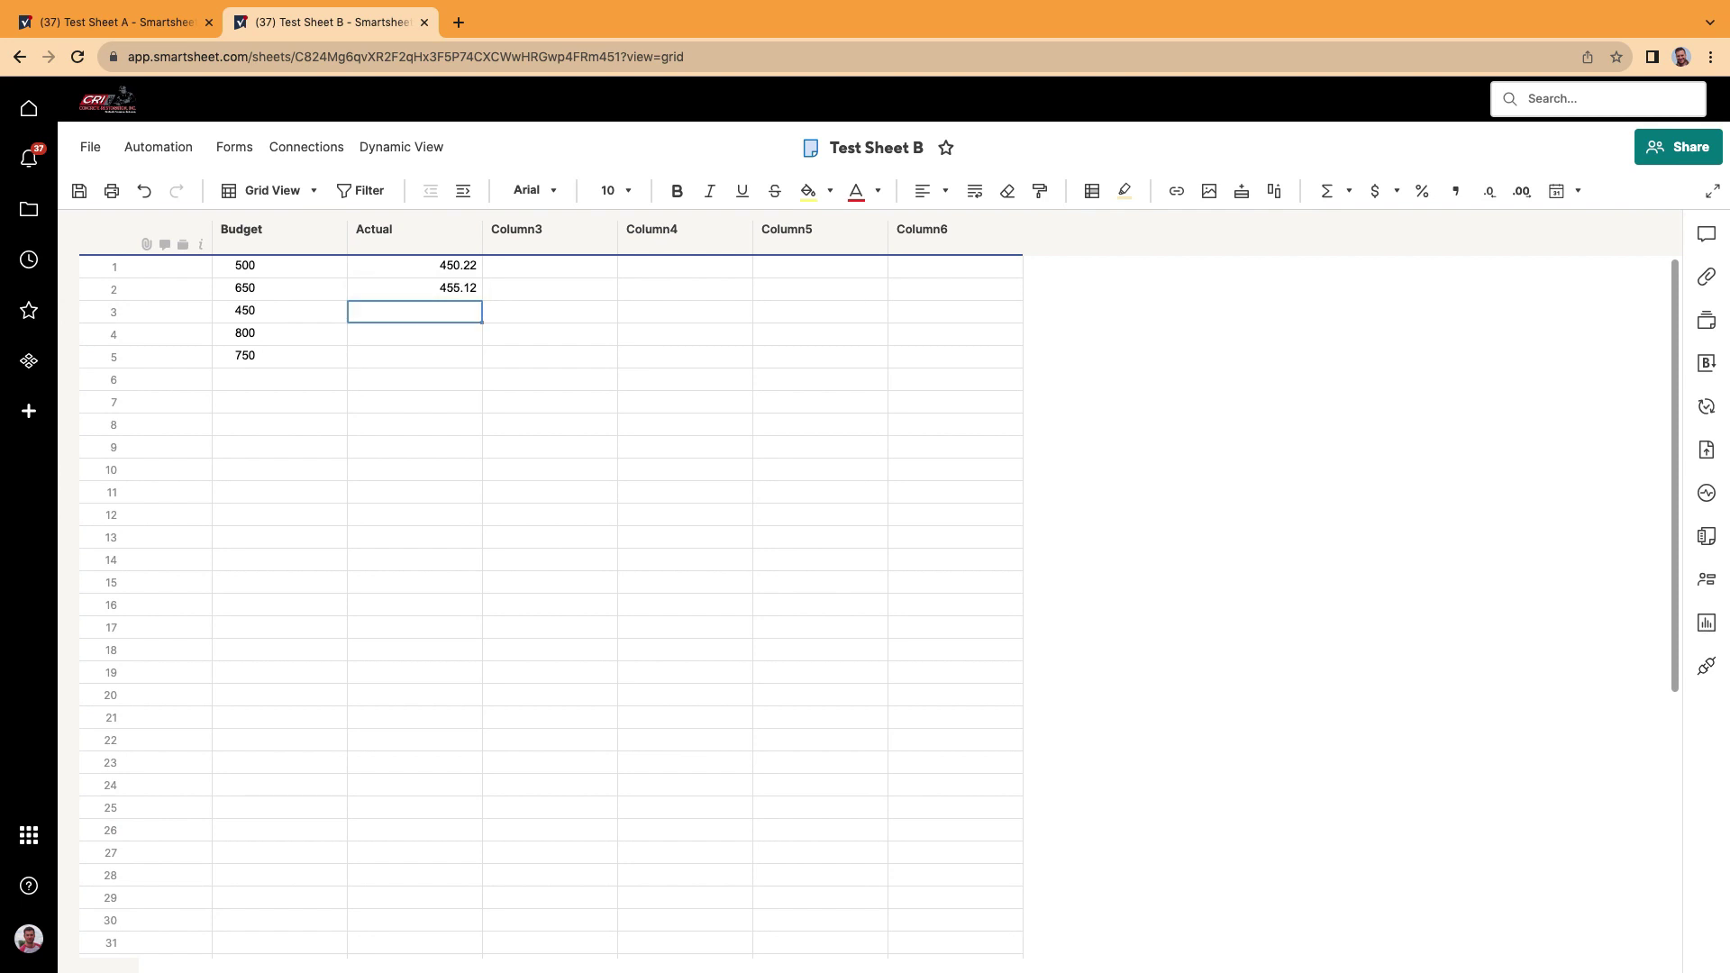
pyautogui.write('3')
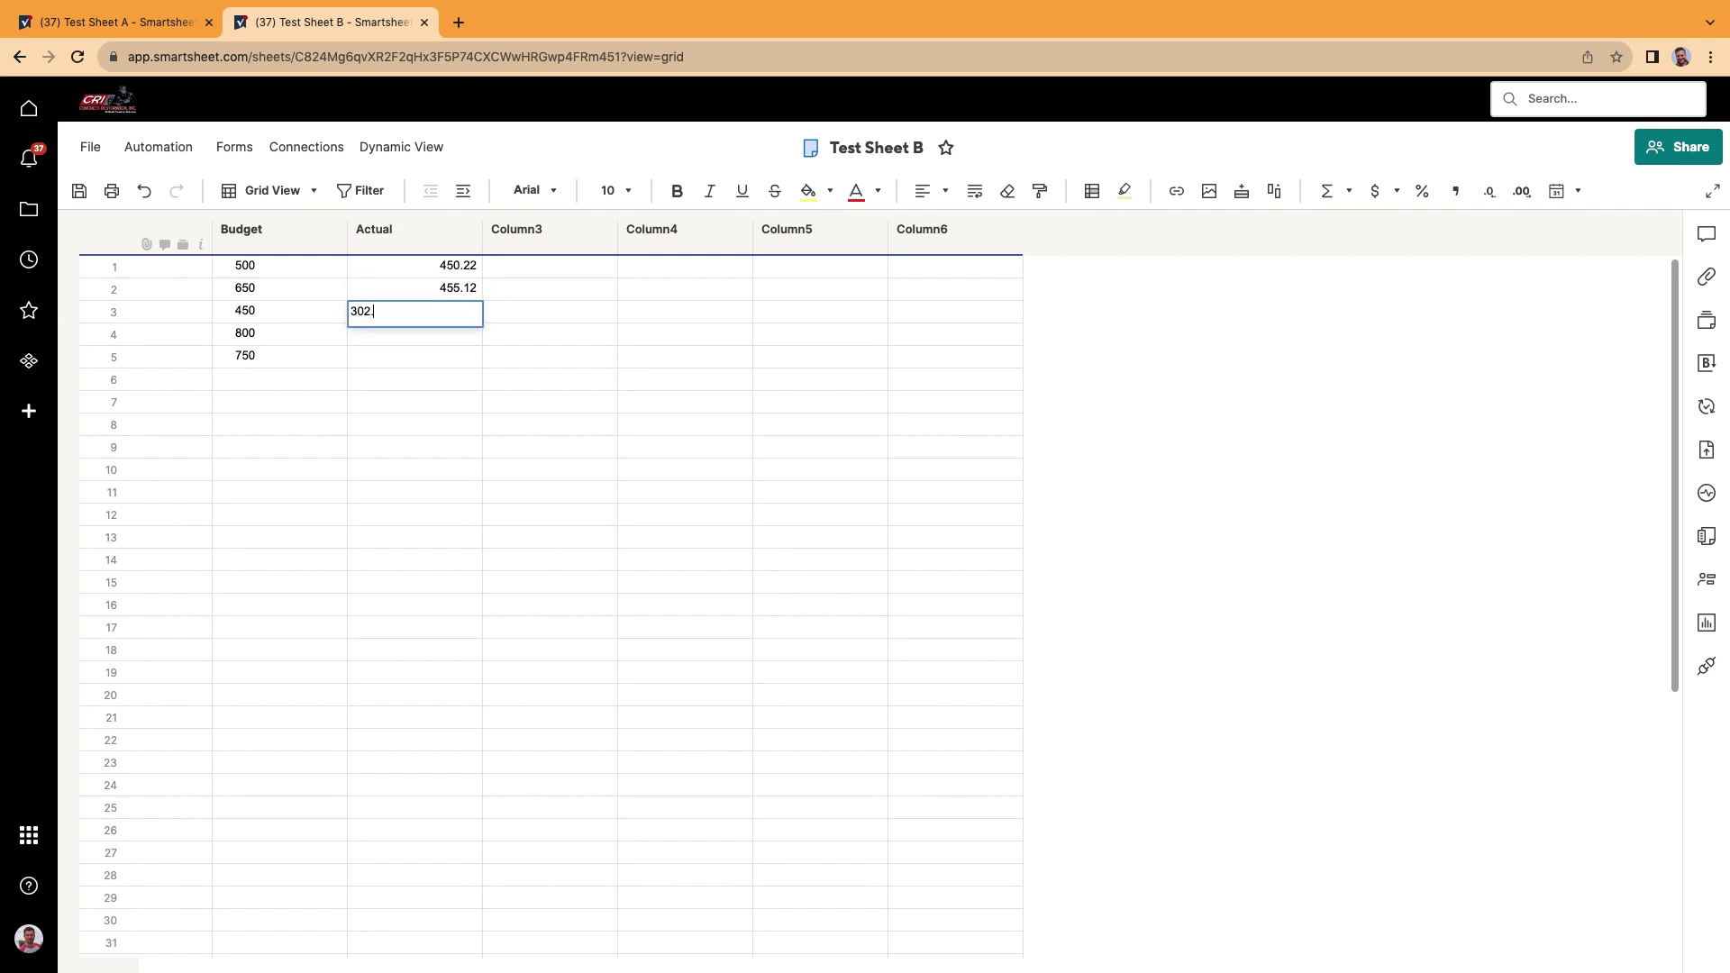
pyautogui.write('02.22')
pyautogui.press('Return')
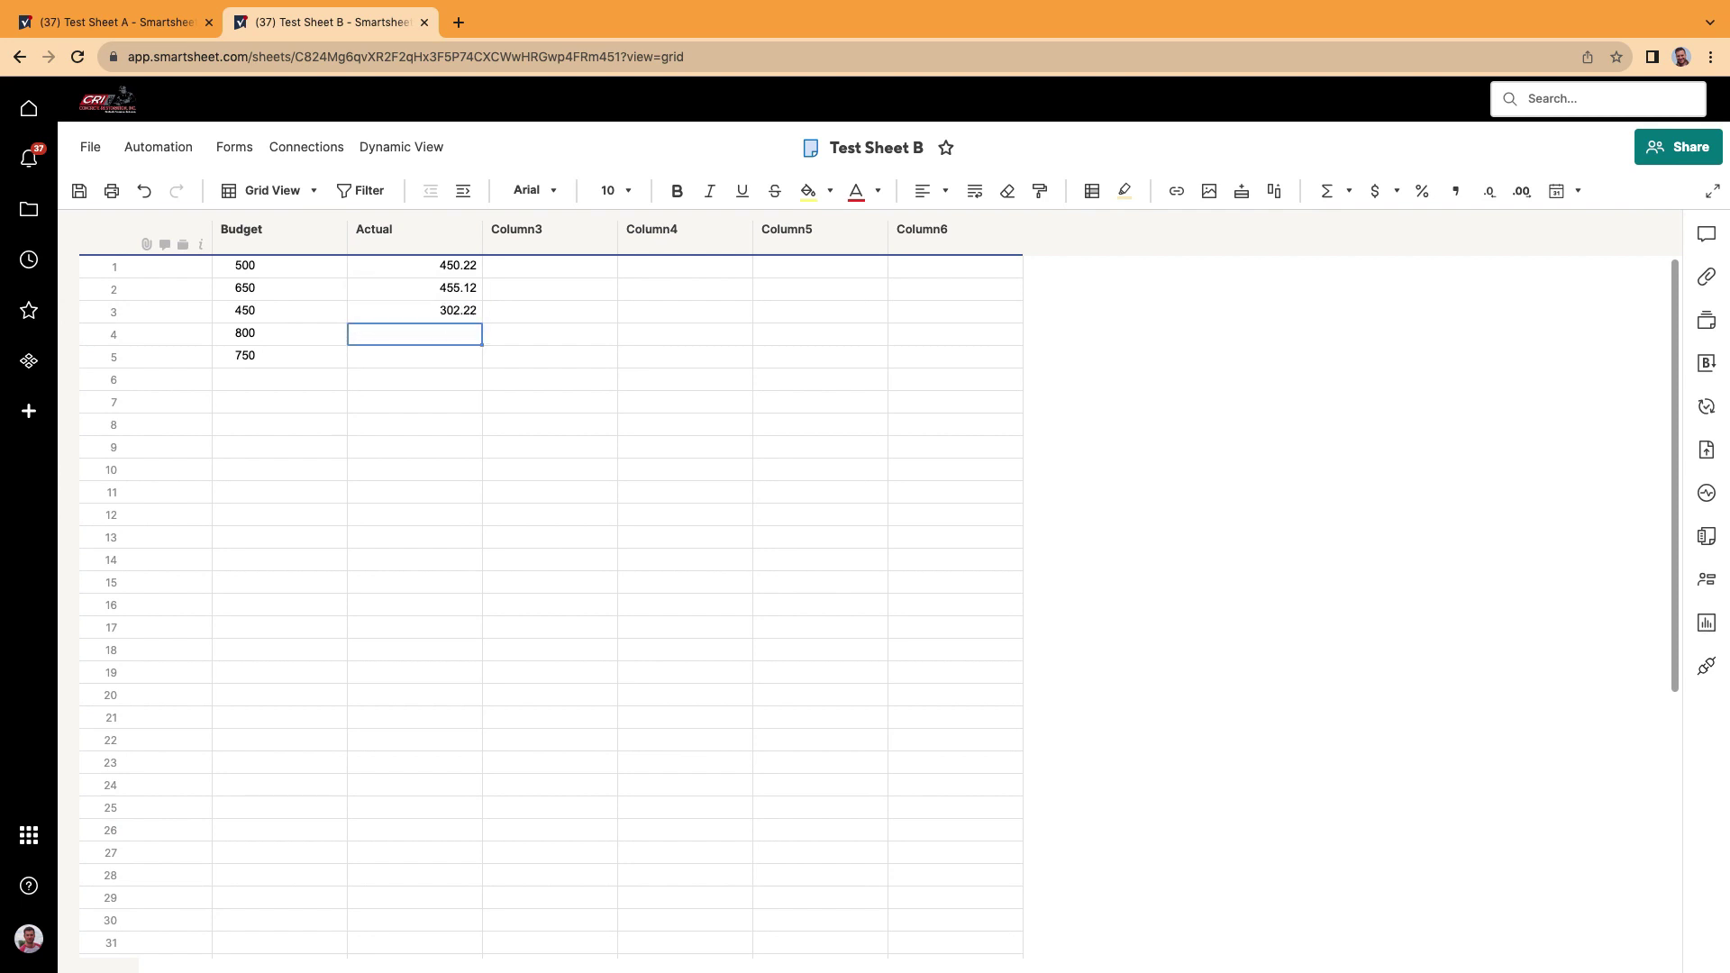
pyautogui.write('654.12')
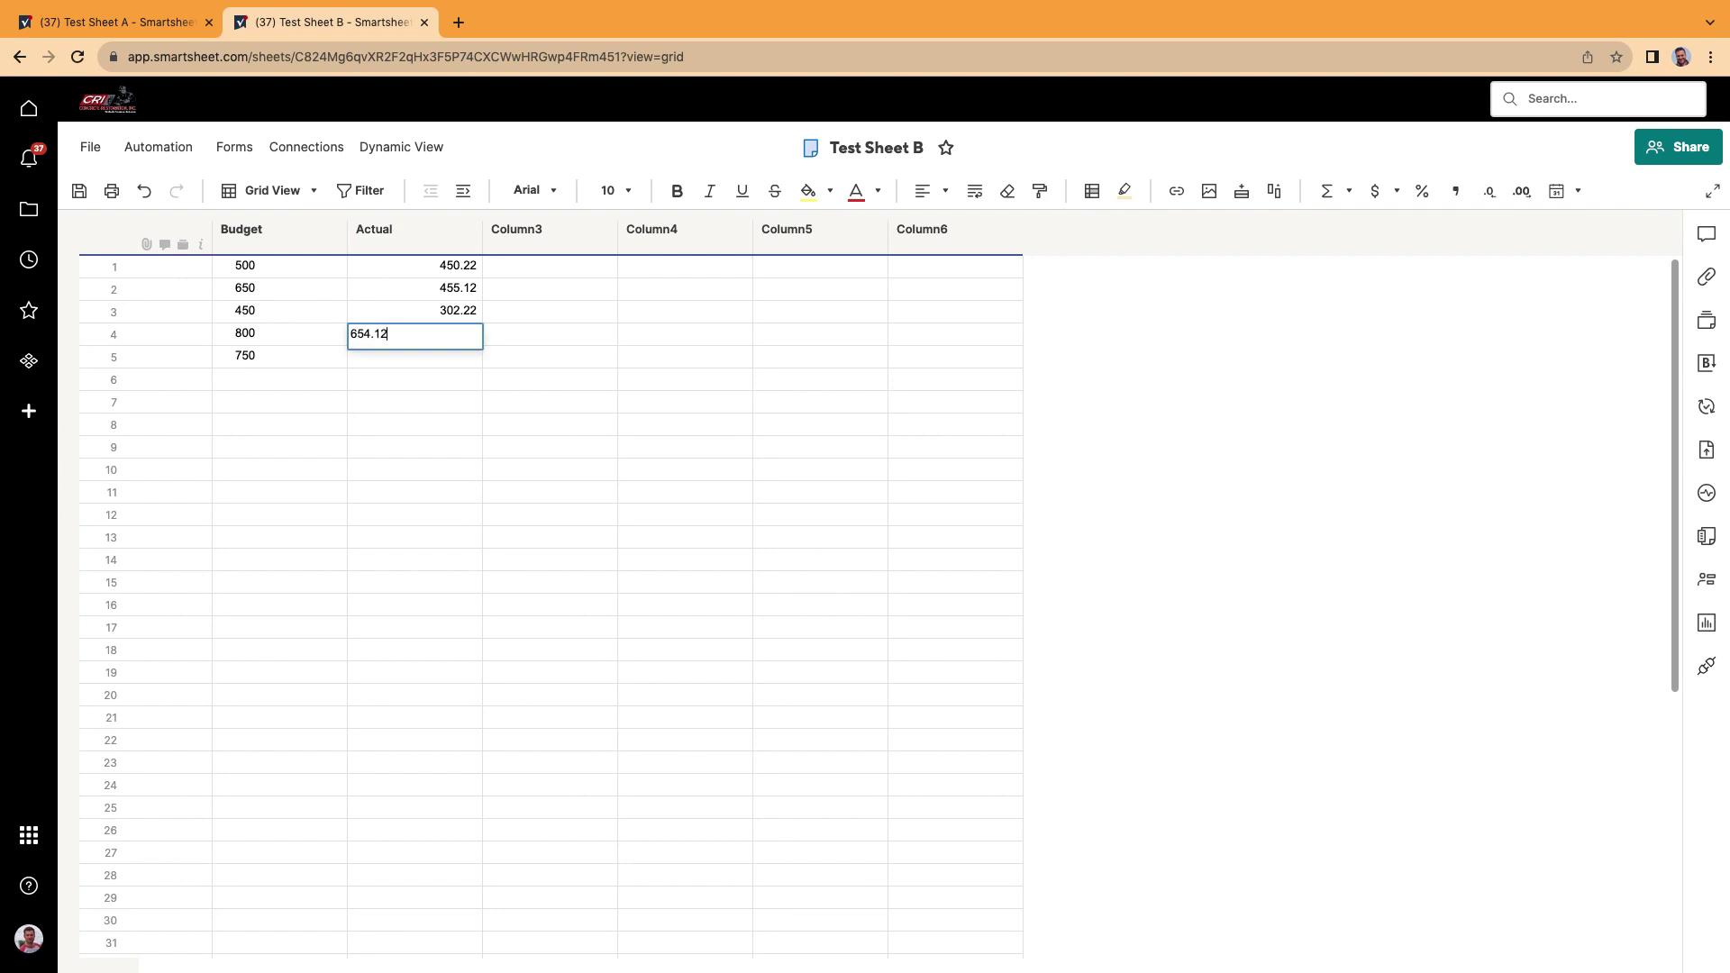
pyautogui.press('Return')
pyautogui.write('6')
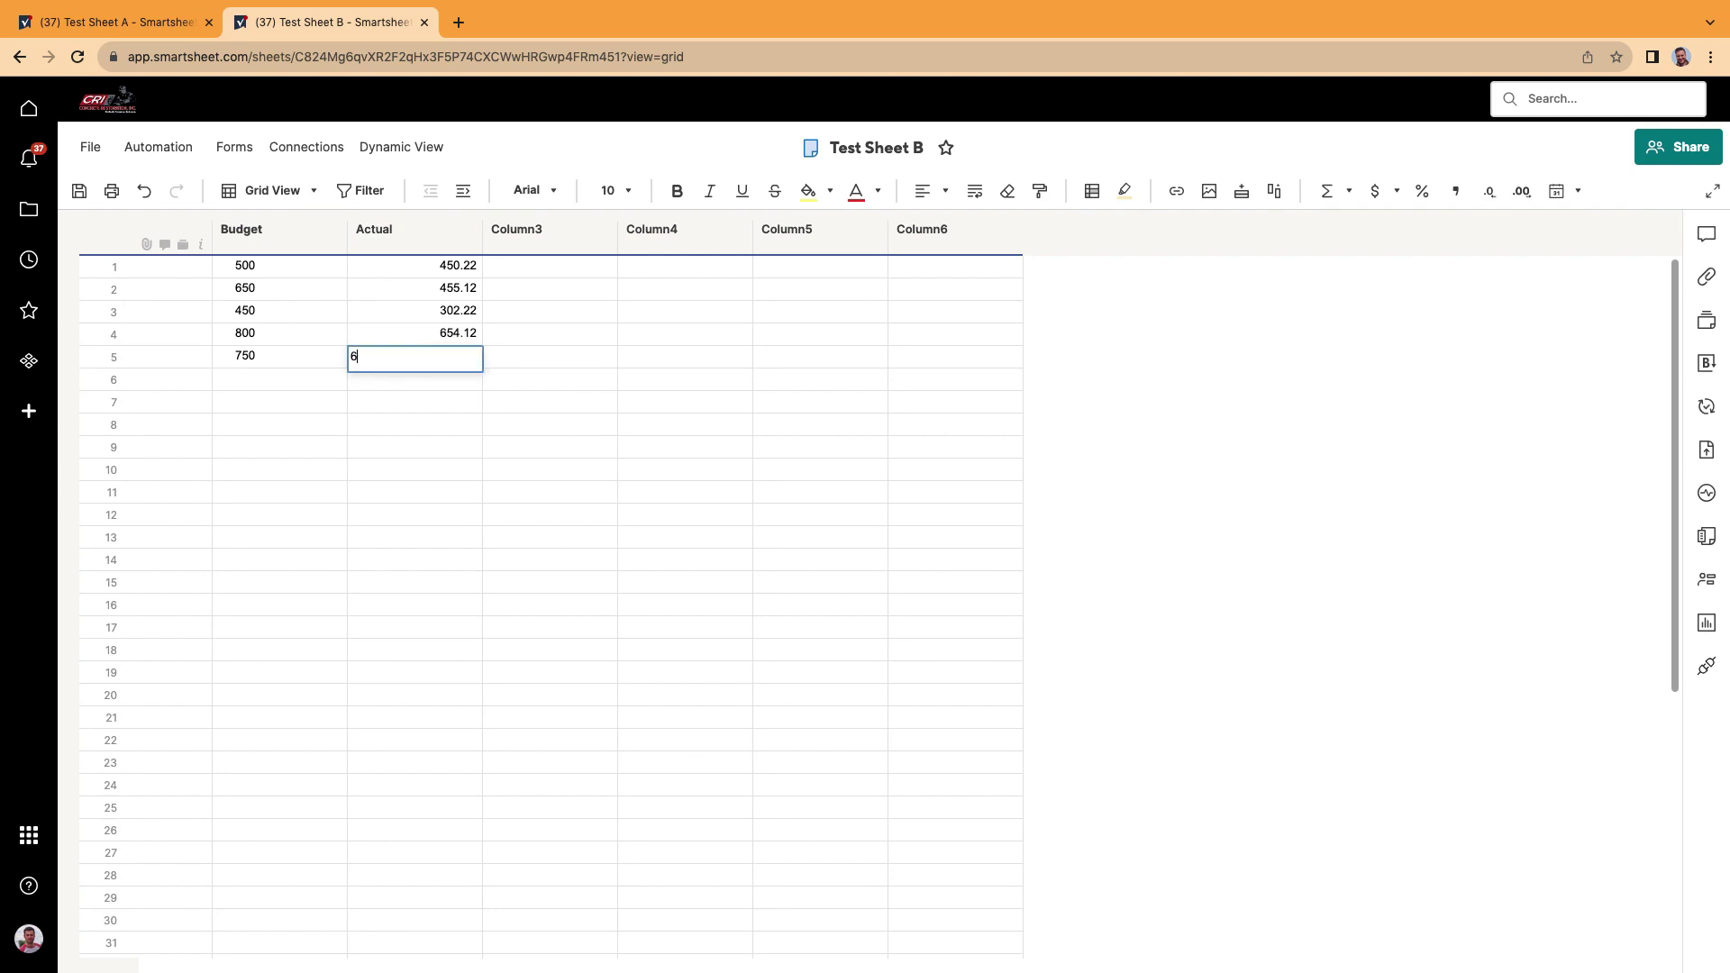
pyautogui.write('00.33')
pyautogui.press('Return')
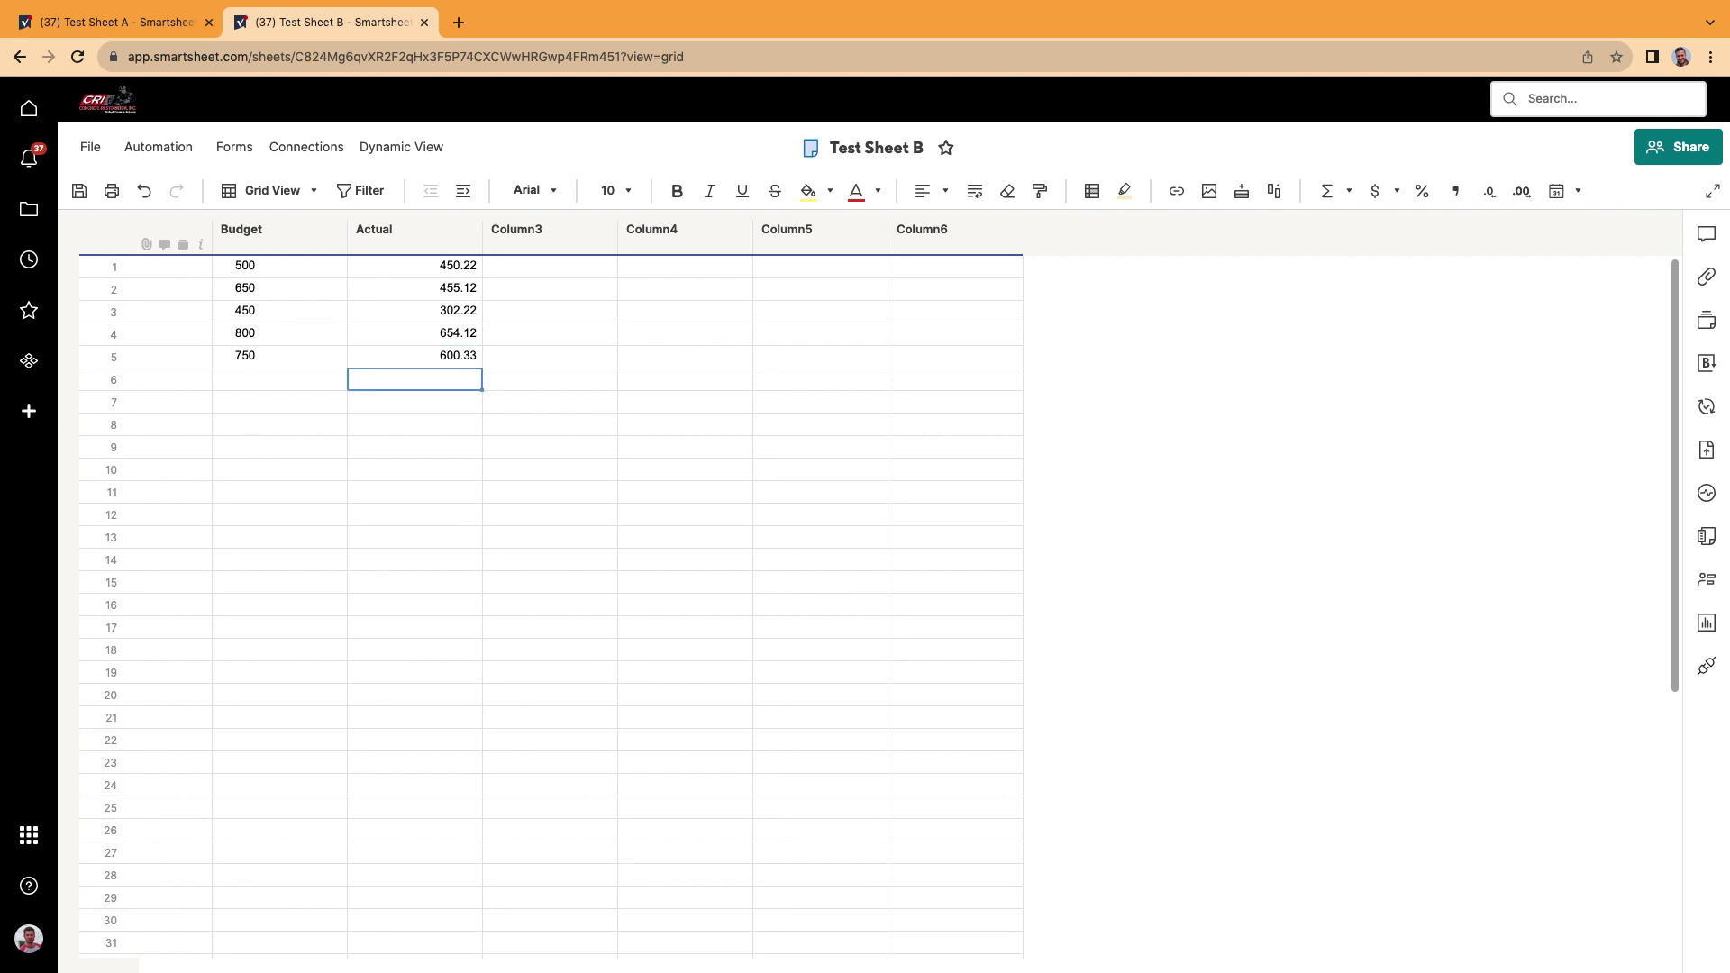
pyautogui.click(302, 238)
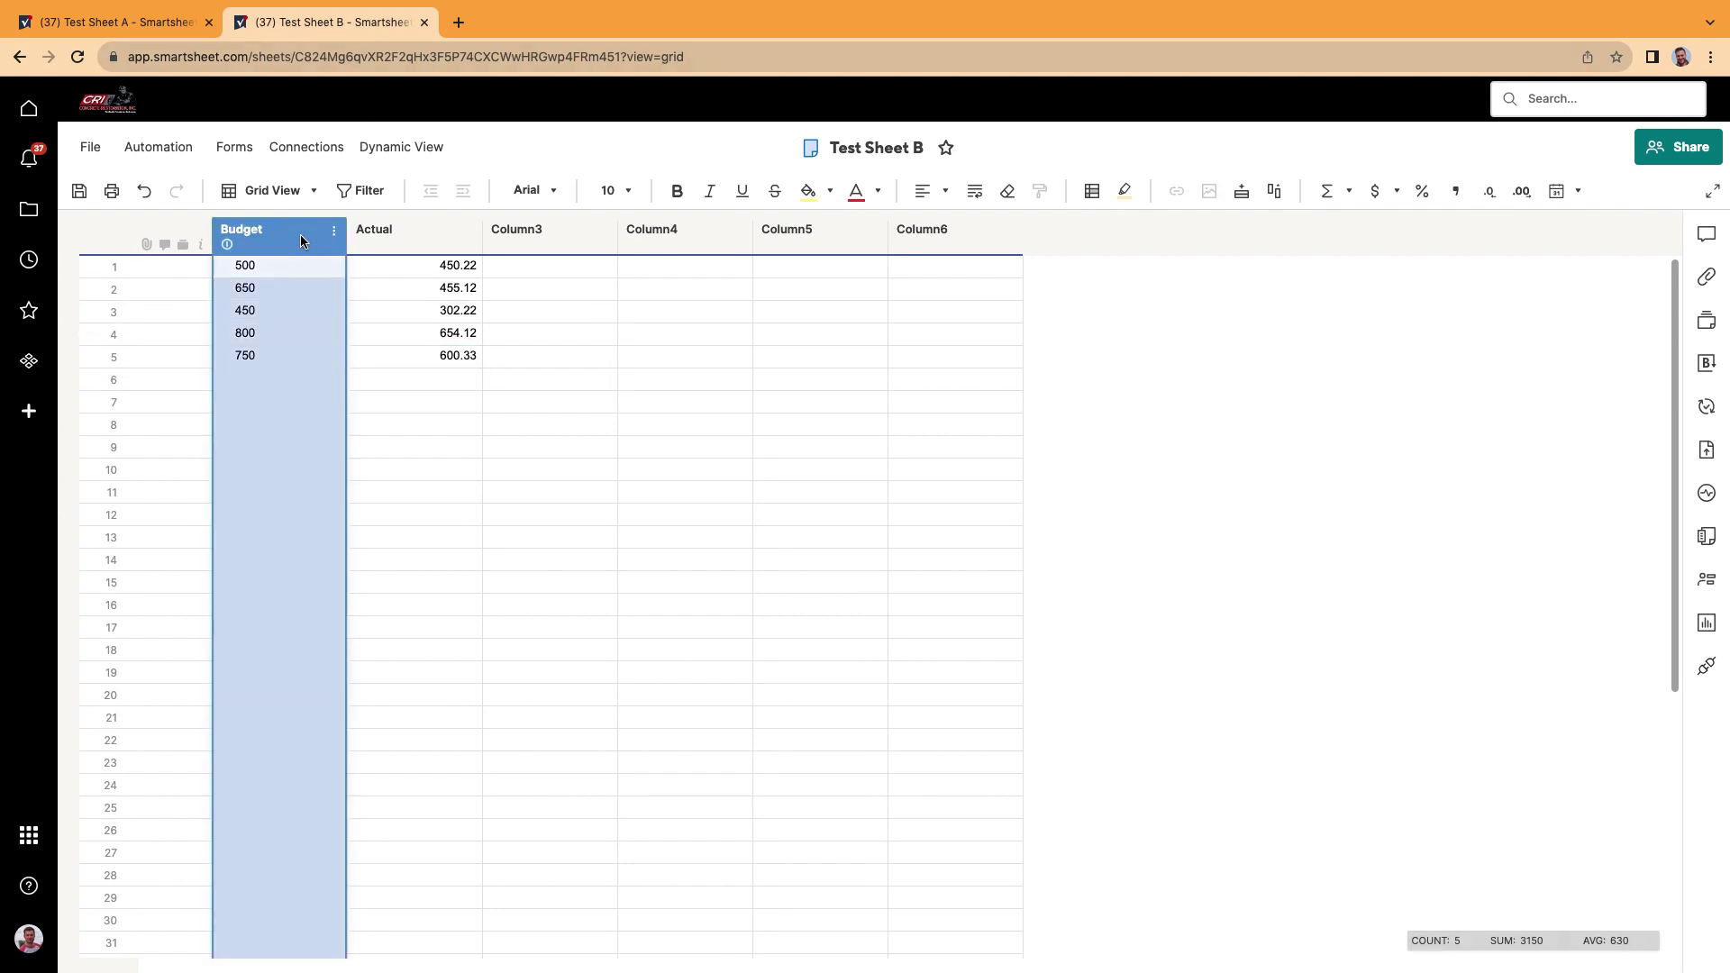
# - Format the Budget and Actual columns as currency
pyautogui.hotkey('shift', 'Right')
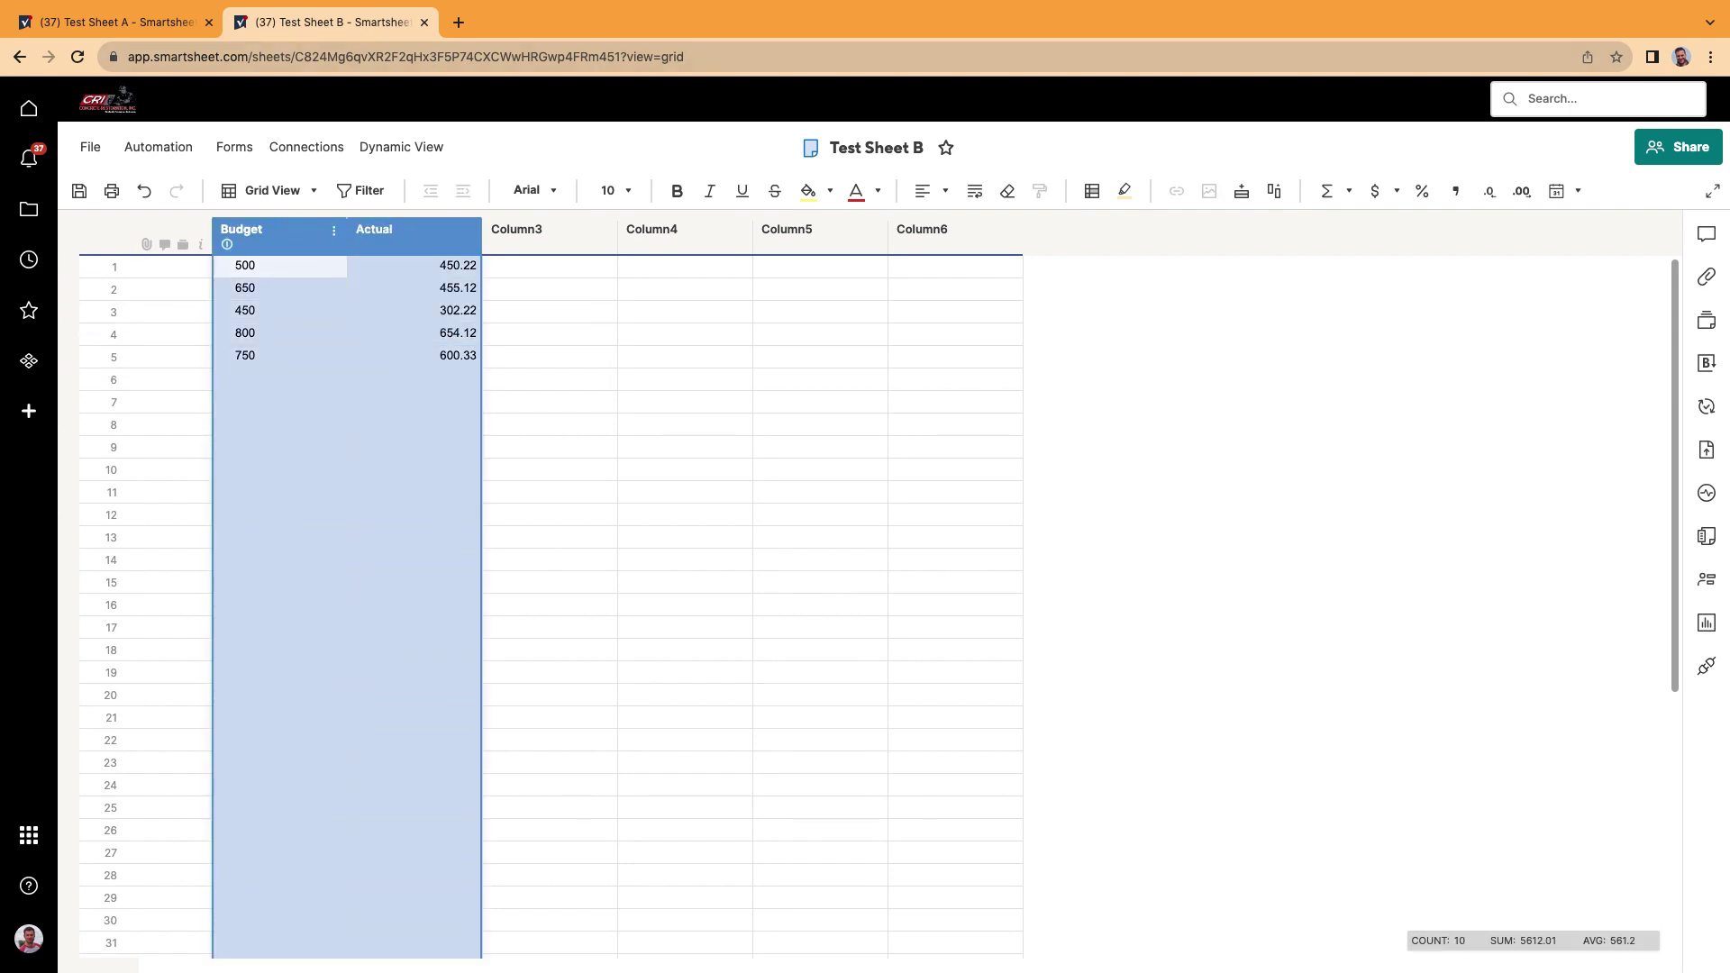
pyautogui.click(1370, 194)
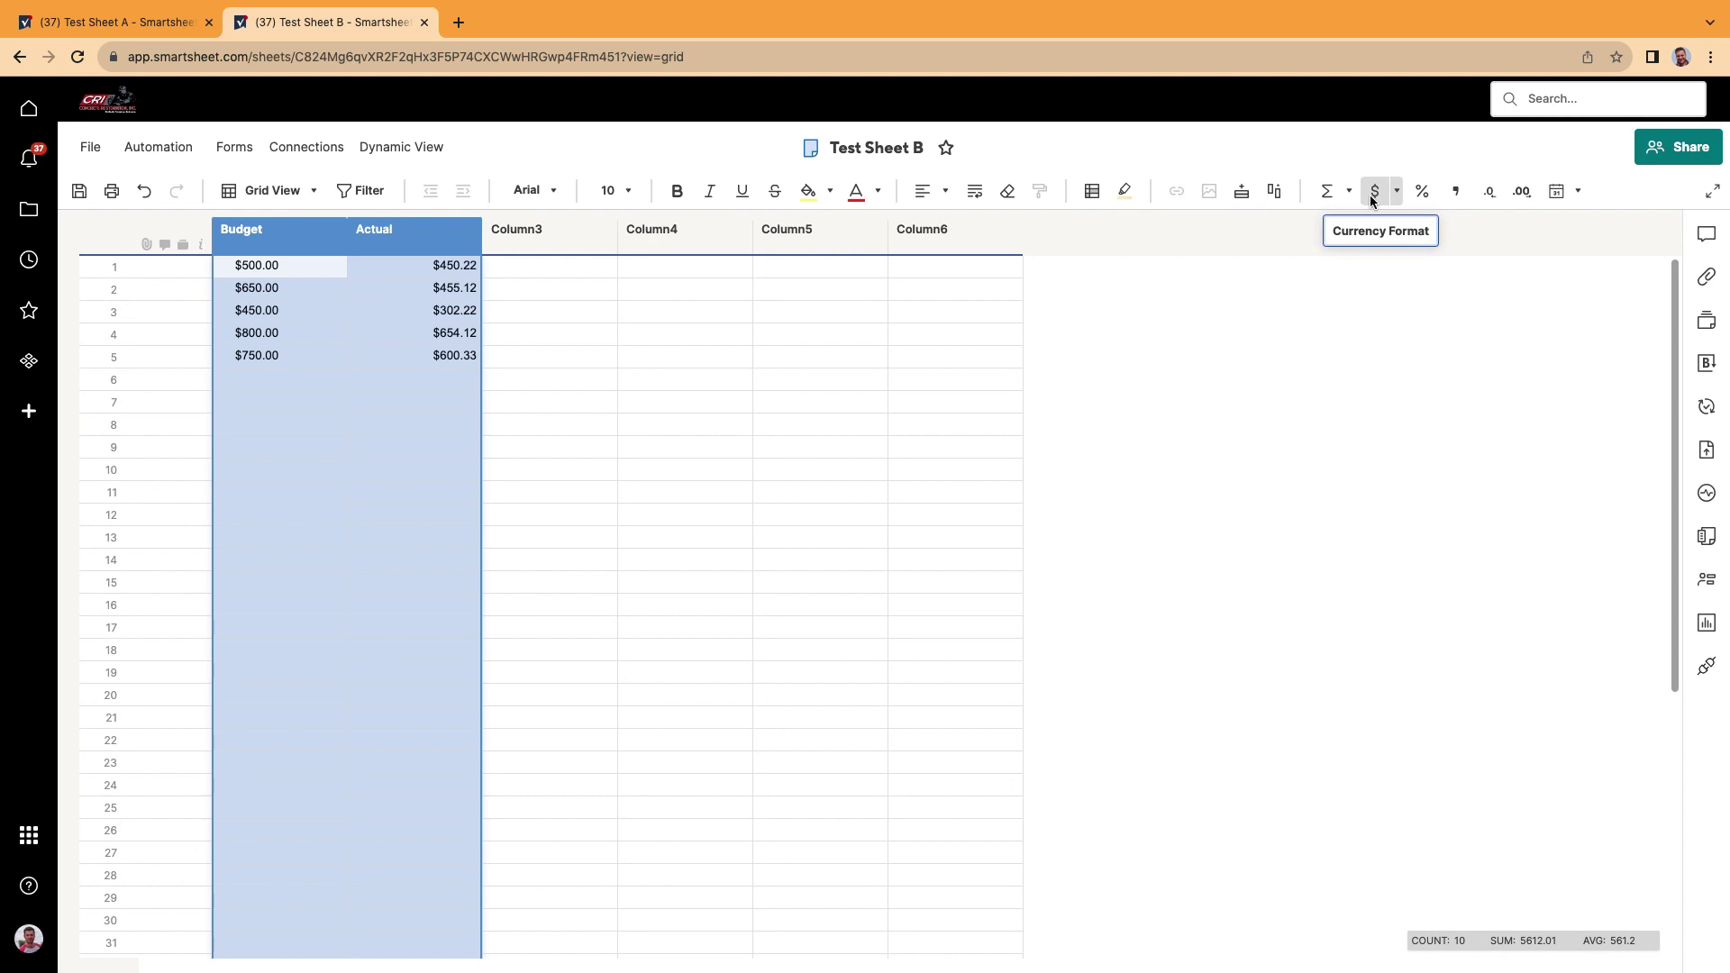
pyautogui.click(591, 401)
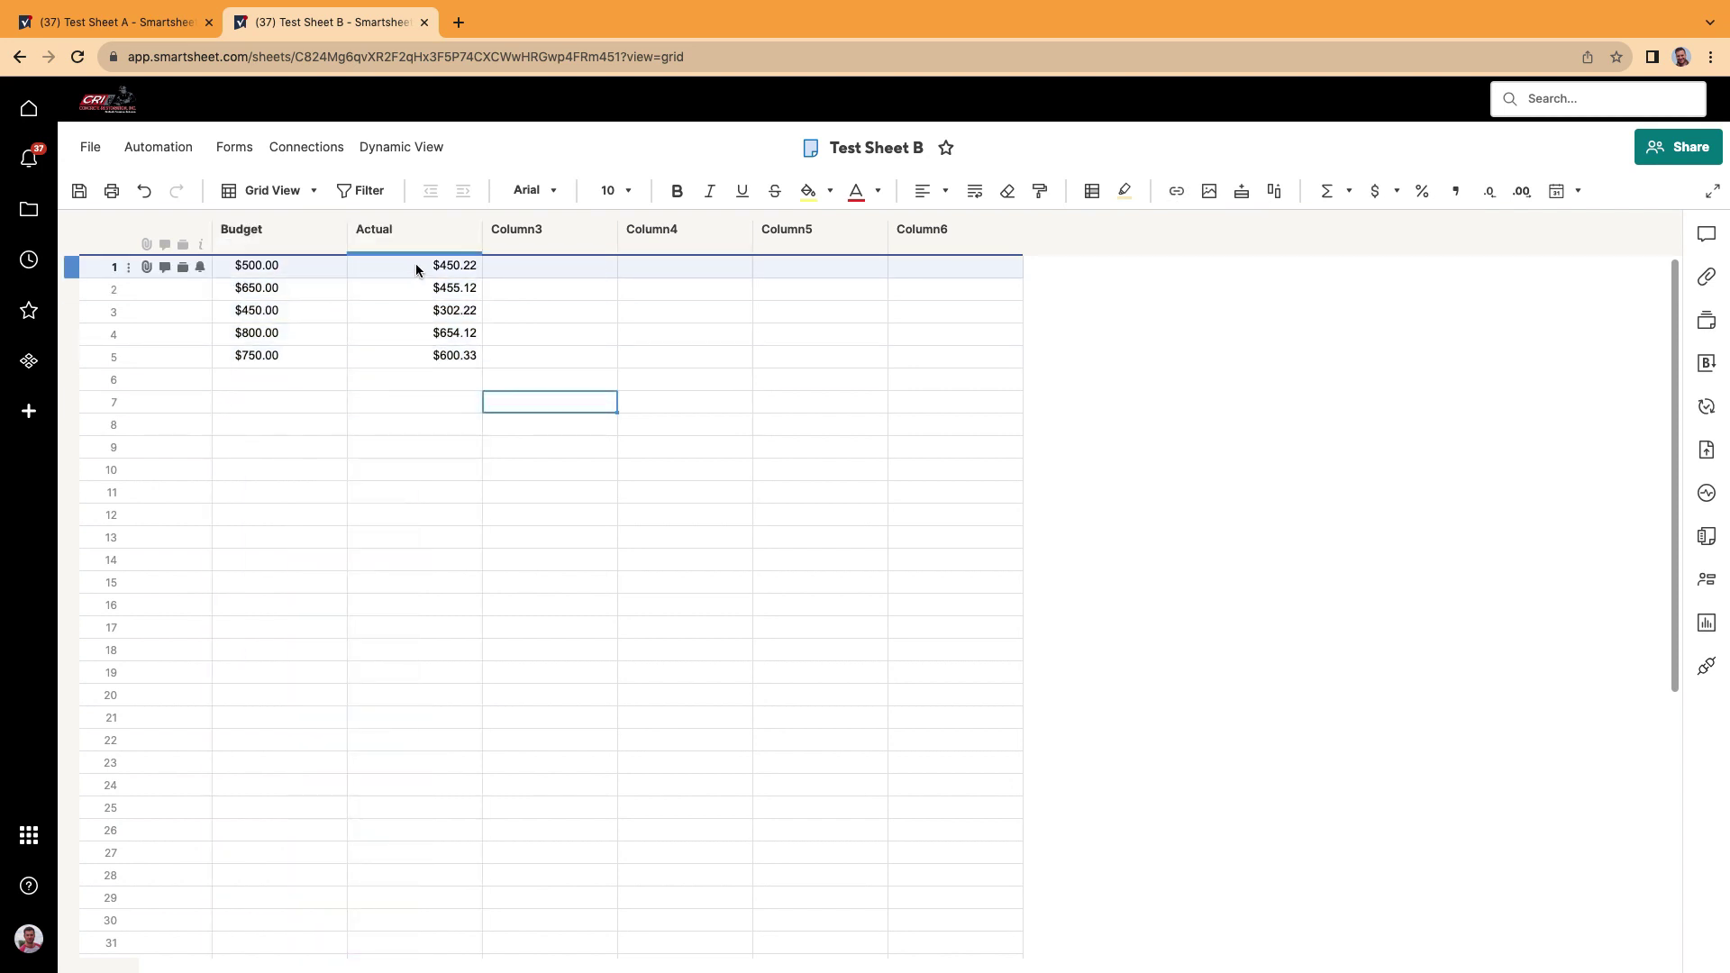
pyautogui.moveTo(416, 263); pyautogui.dragTo(430, 359)
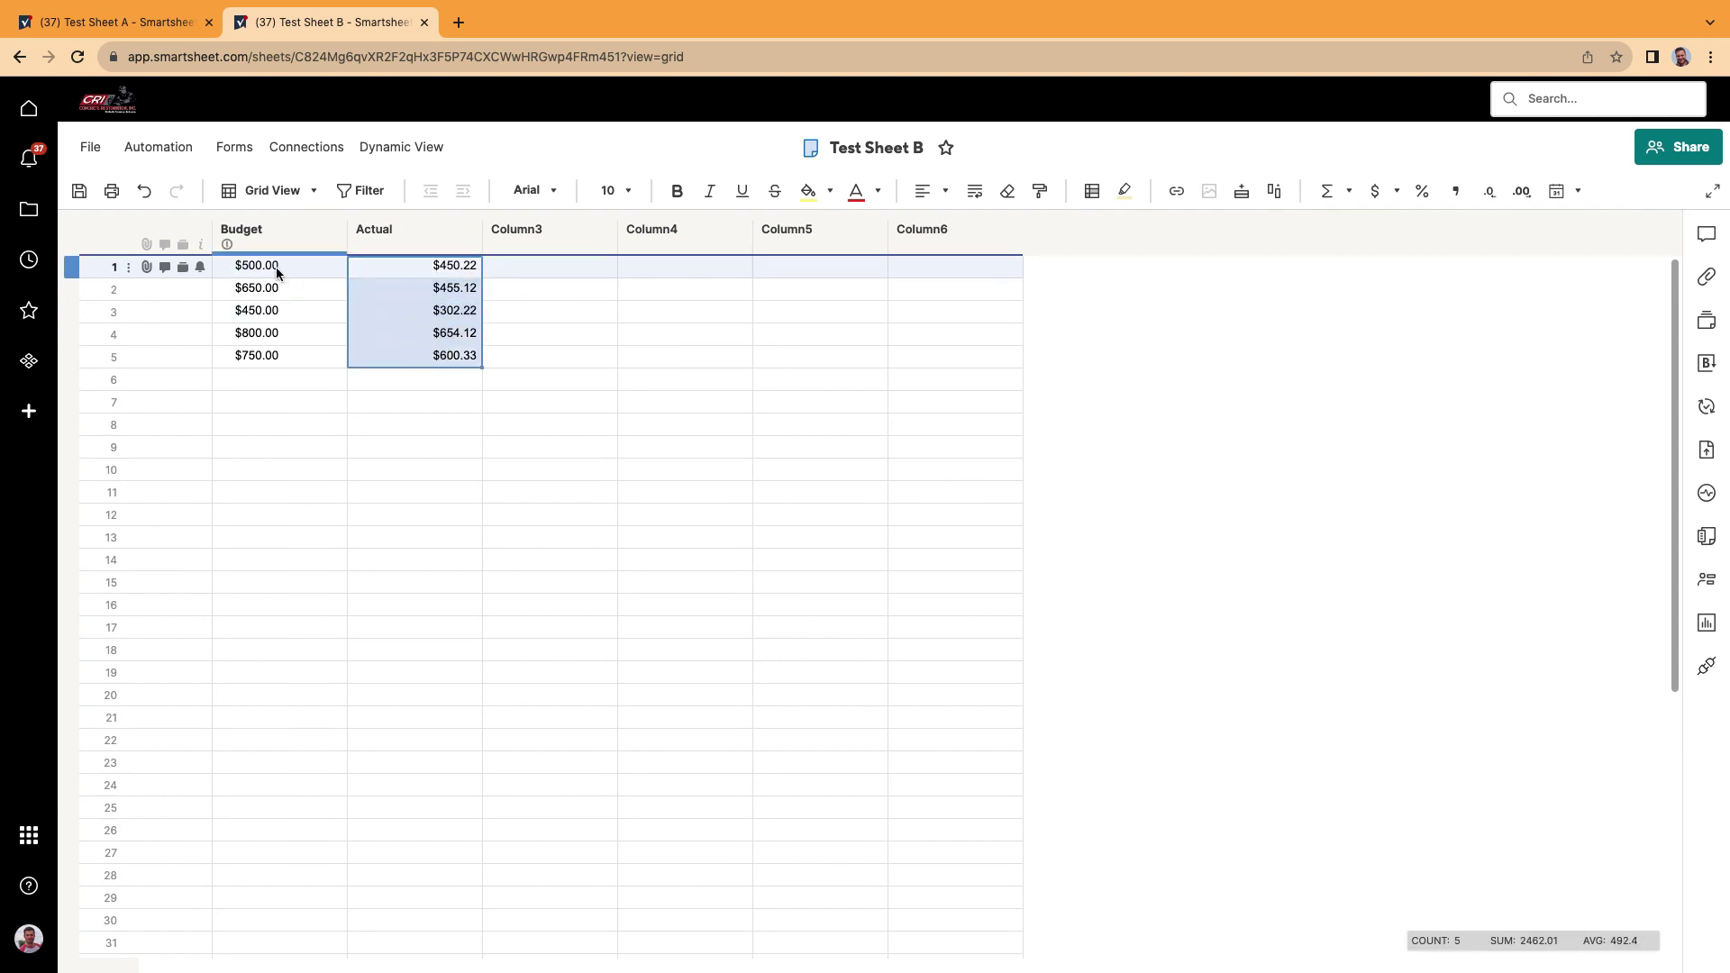
pyautogui.moveTo(276, 267); pyautogui.dragTo(306, 356)
# - Rename Column3 to 'Difference' and enter =Budget@row-Actual@row in its row 1
pyautogui.doubleClick(519, 240)
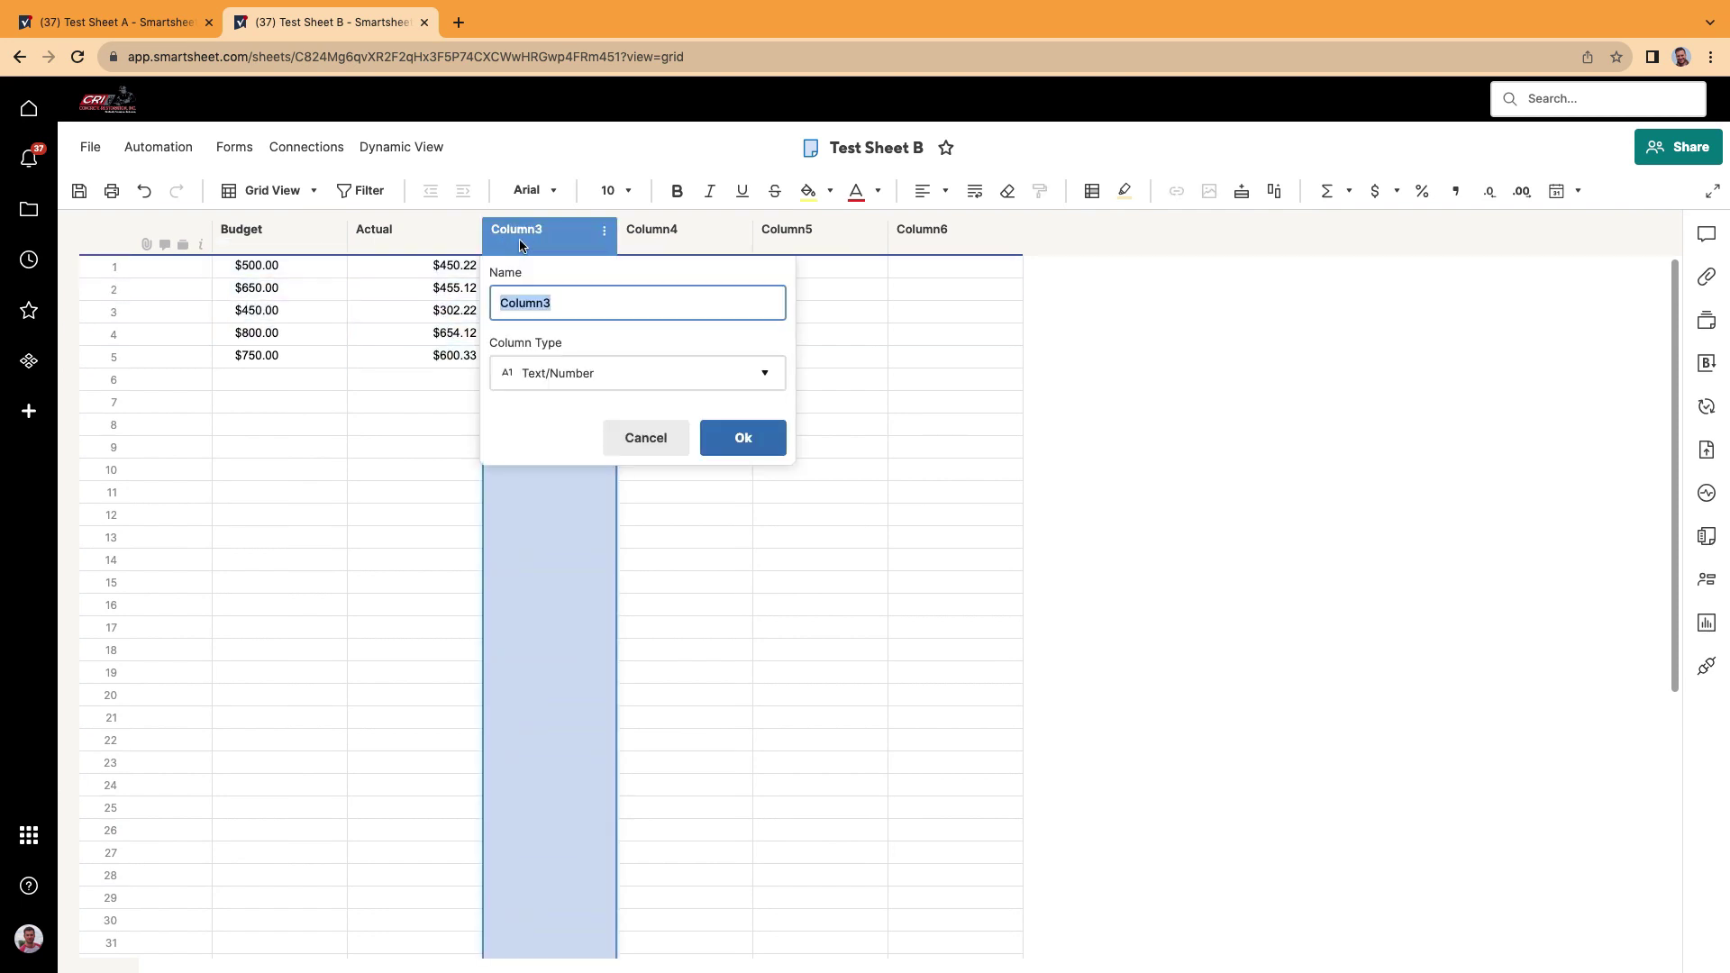
pyautogui.write('Difference')
pyautogui.click(742, 437)
pyautogui.click(567, 267)
pyautogui.click(570, 271)
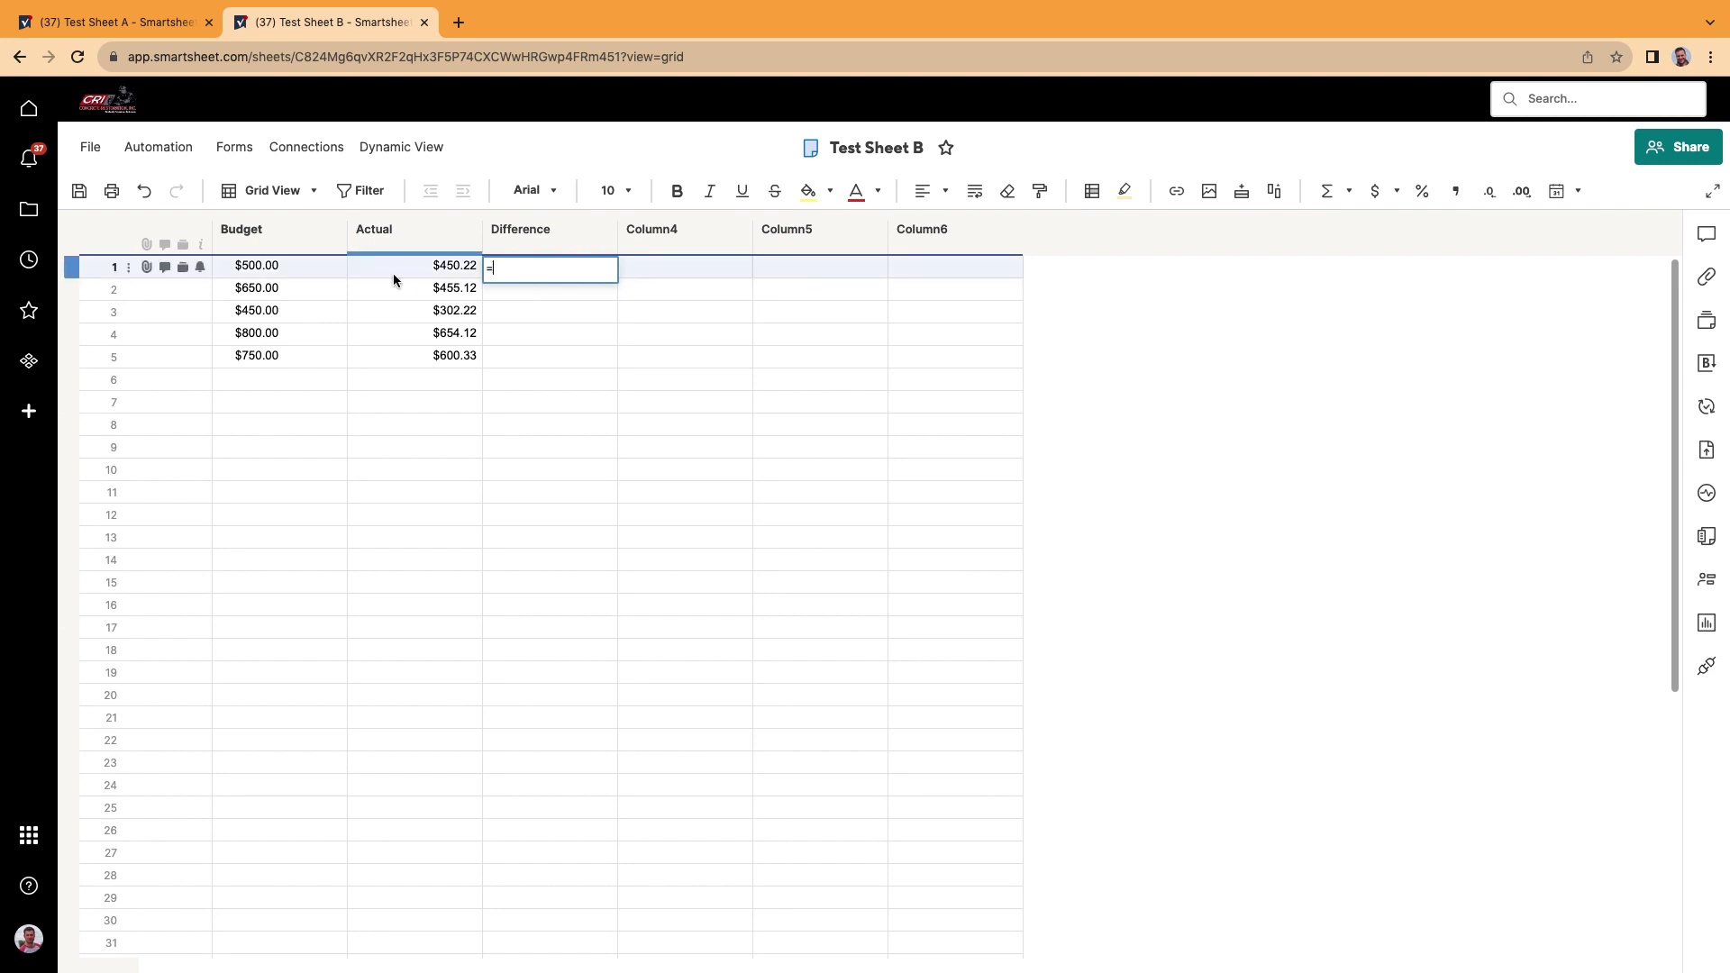
pyautogui.click(316, 267)
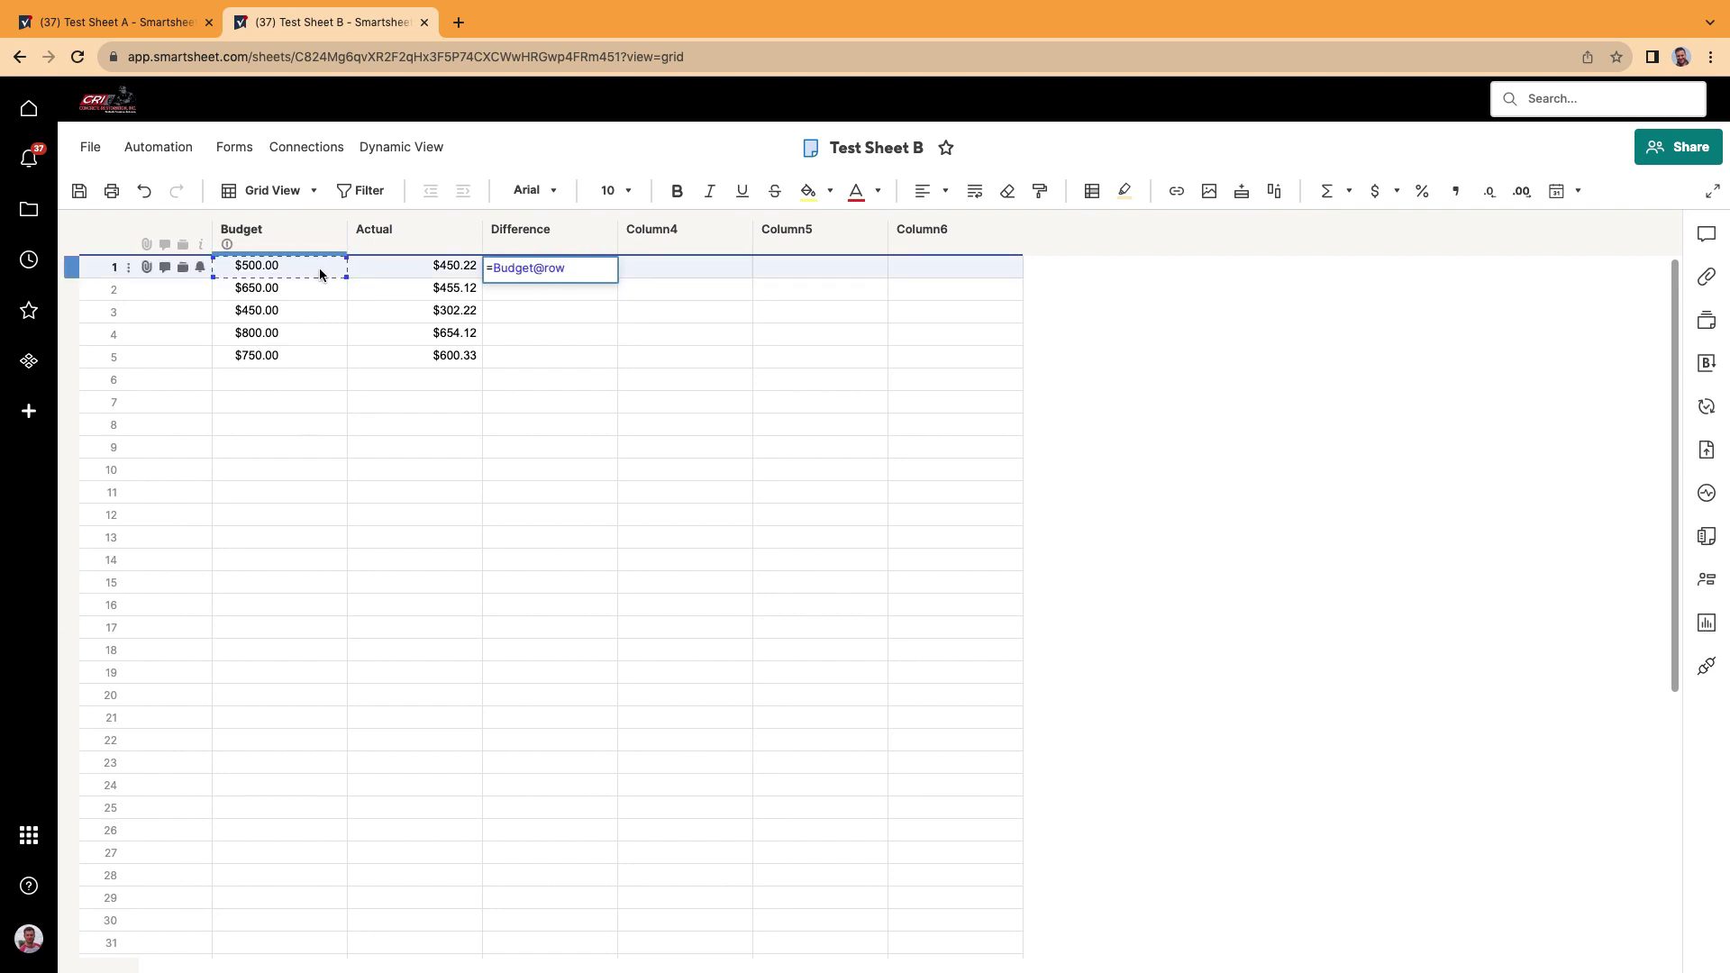
pyautogui.write('-')
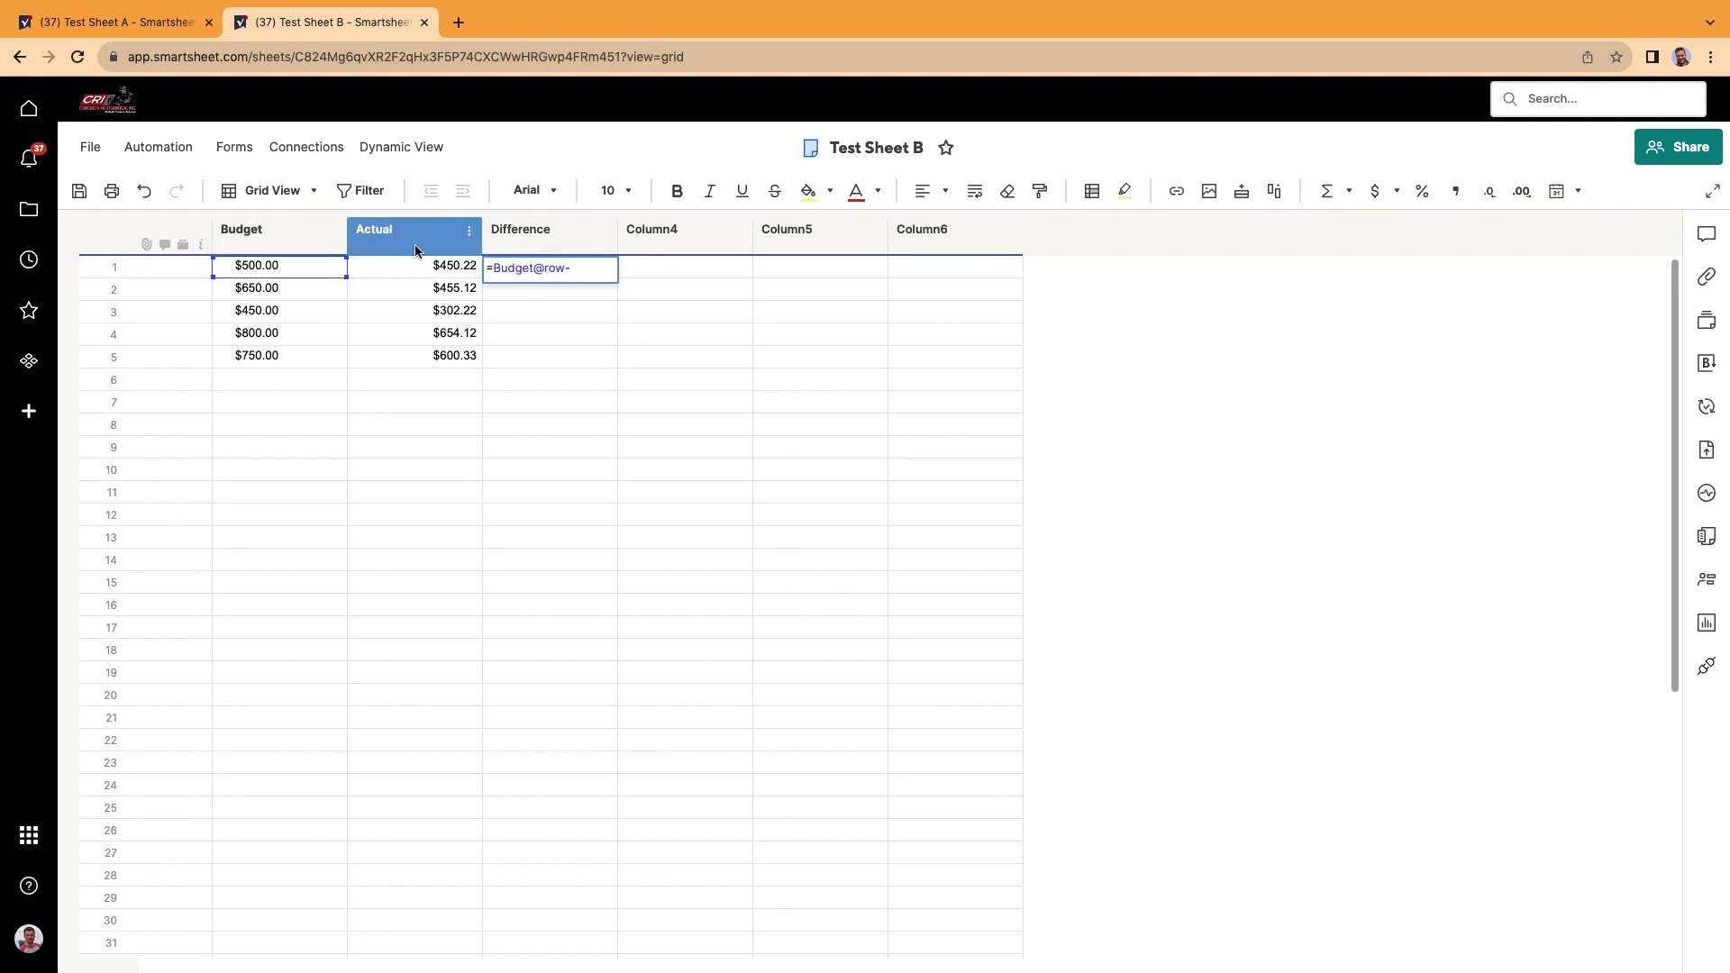
pyautogui.click(433, 265)
pyautogui.press('Return')
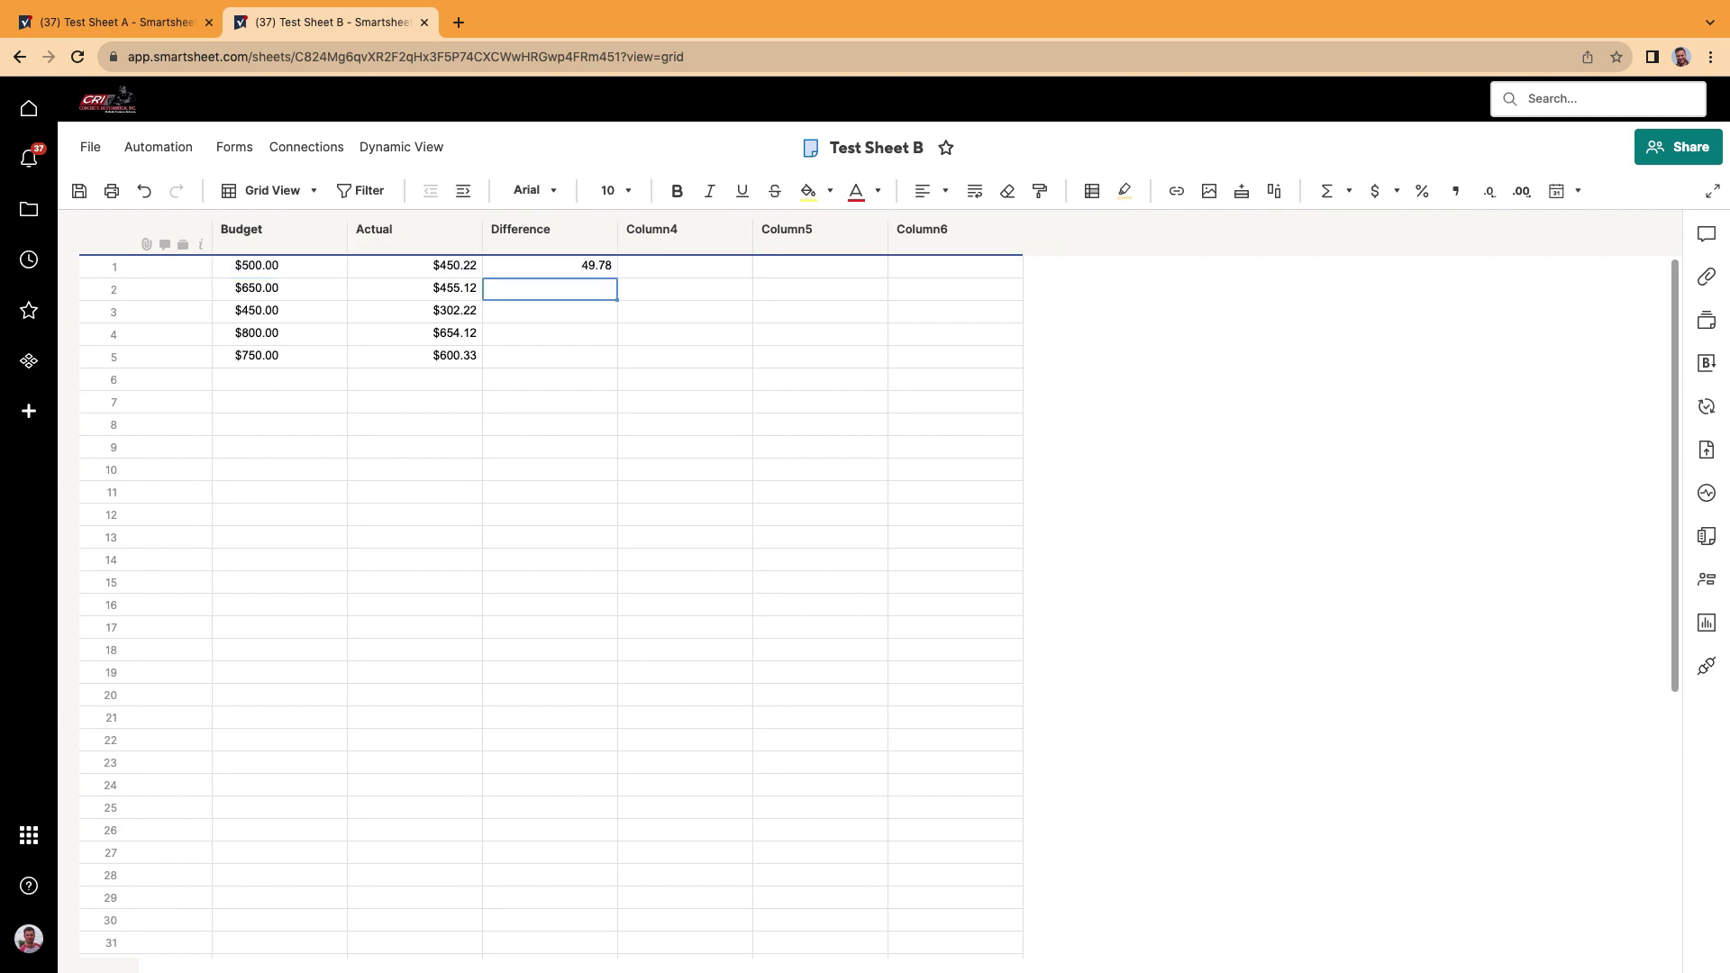
# - Copy the Difference formula down through row 5 and format it as currency
pyautogui.click(586, 270)
pyautogui.moveTo(616, 278); pyautogui.dragTo(608, 356)
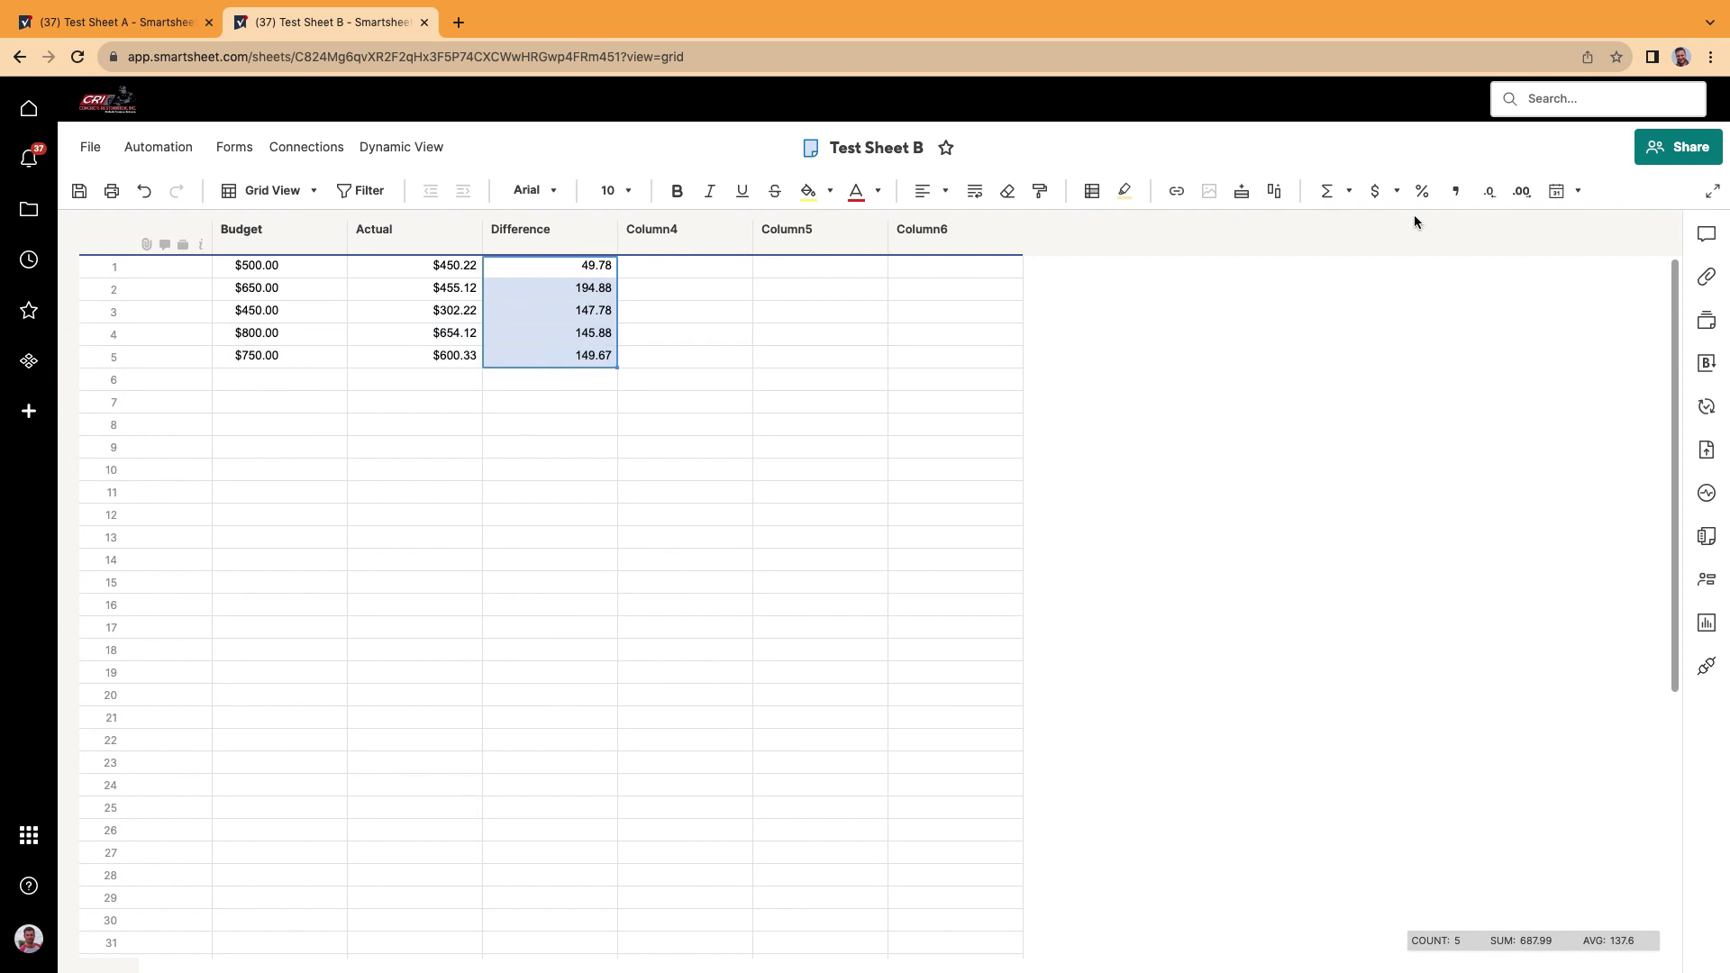
pyautogui.click(1374, 192)
pyautogui.click(928, 405)
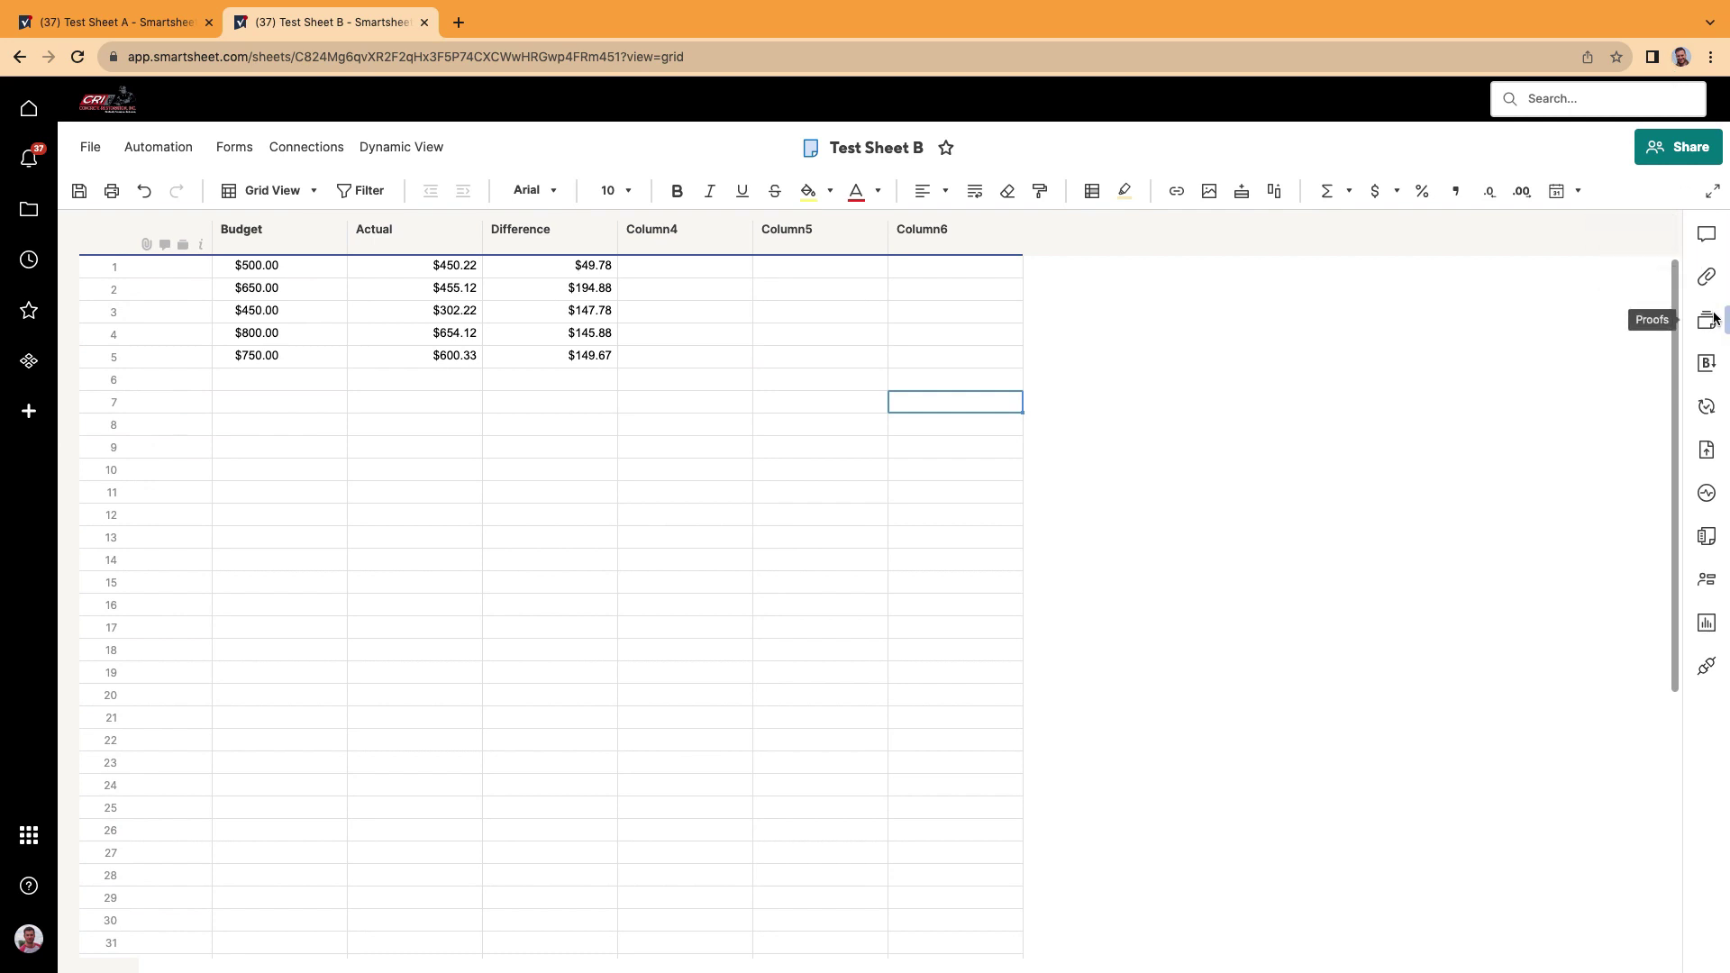
# - Add a new Sheet Summary field named 'Total Budget'
pyautogui.click(1703, 540)
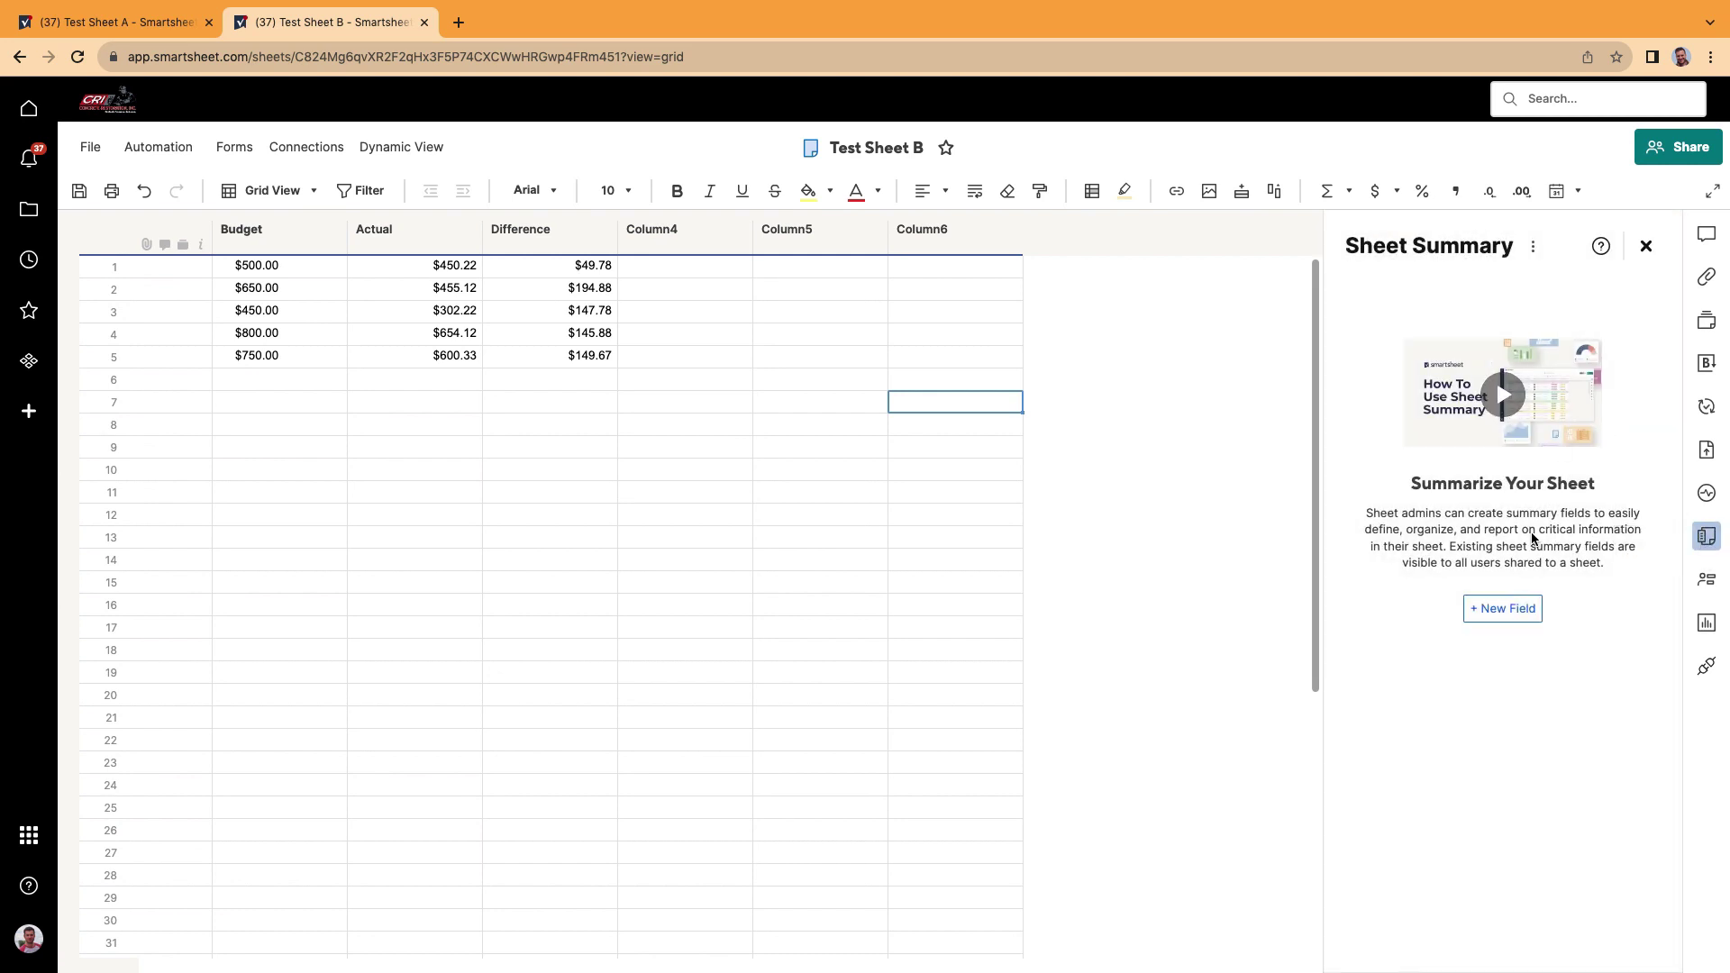
pyautogui.click(1523, 612)
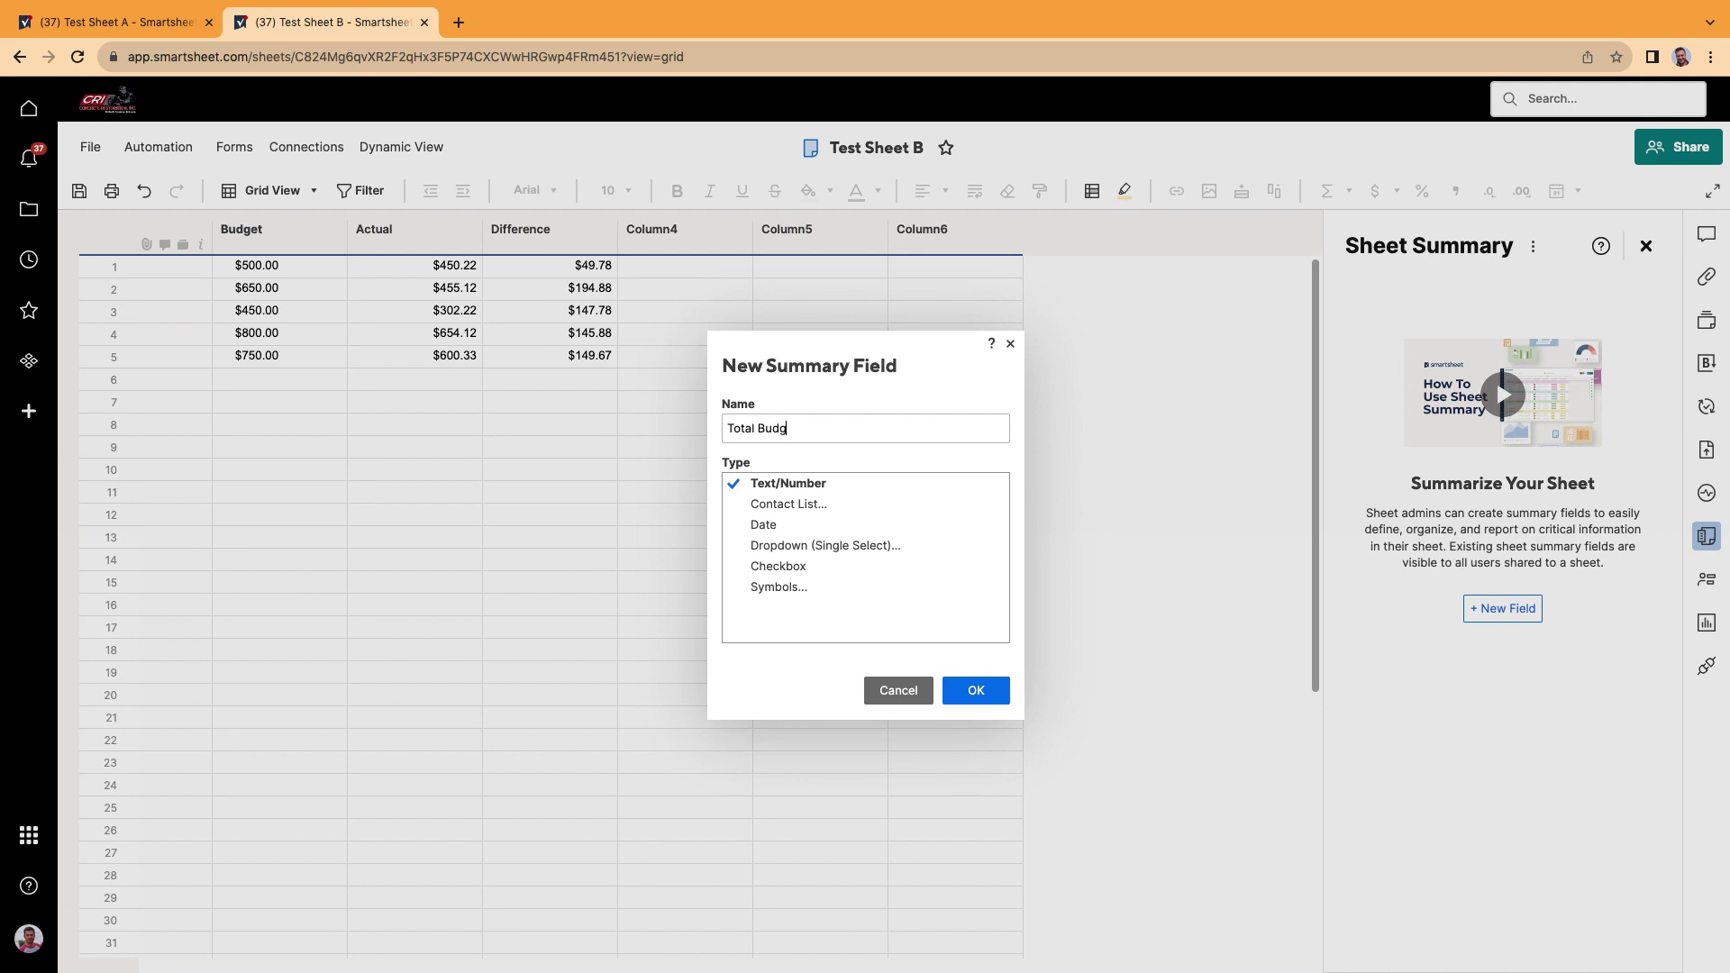
pyautogui.click(973, 690)
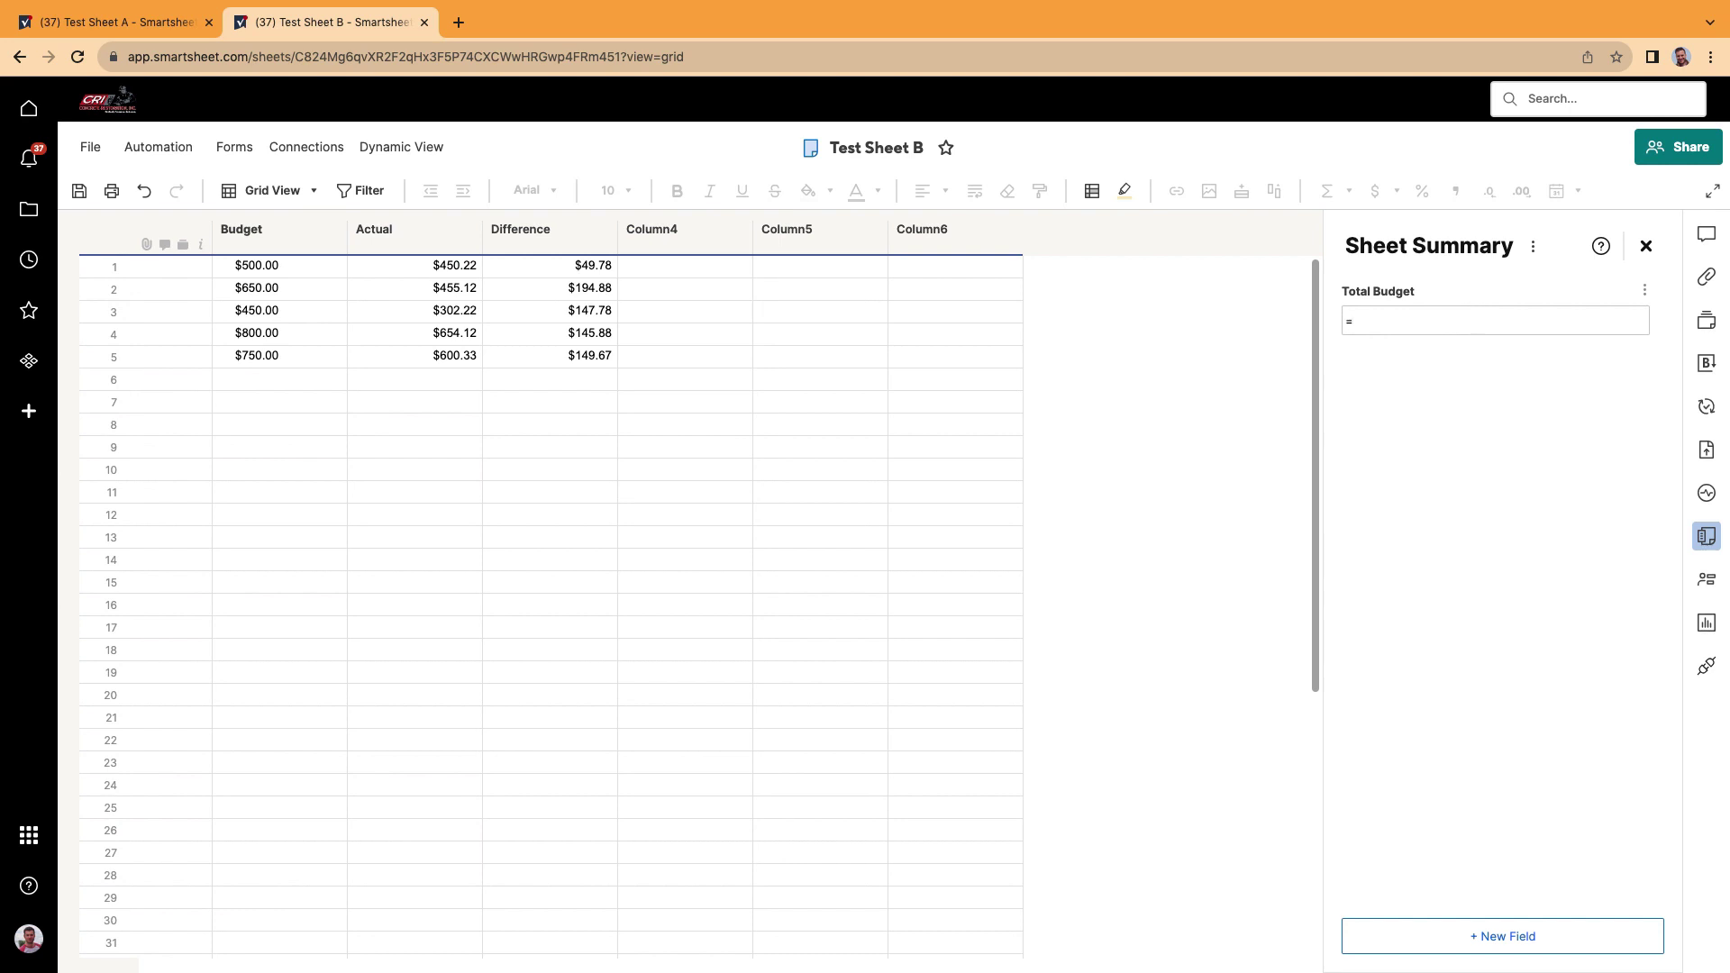
# - Give Total Budget the formula =SUM(Budget:Budget), showing 3150
pyautogui.write('=sum')
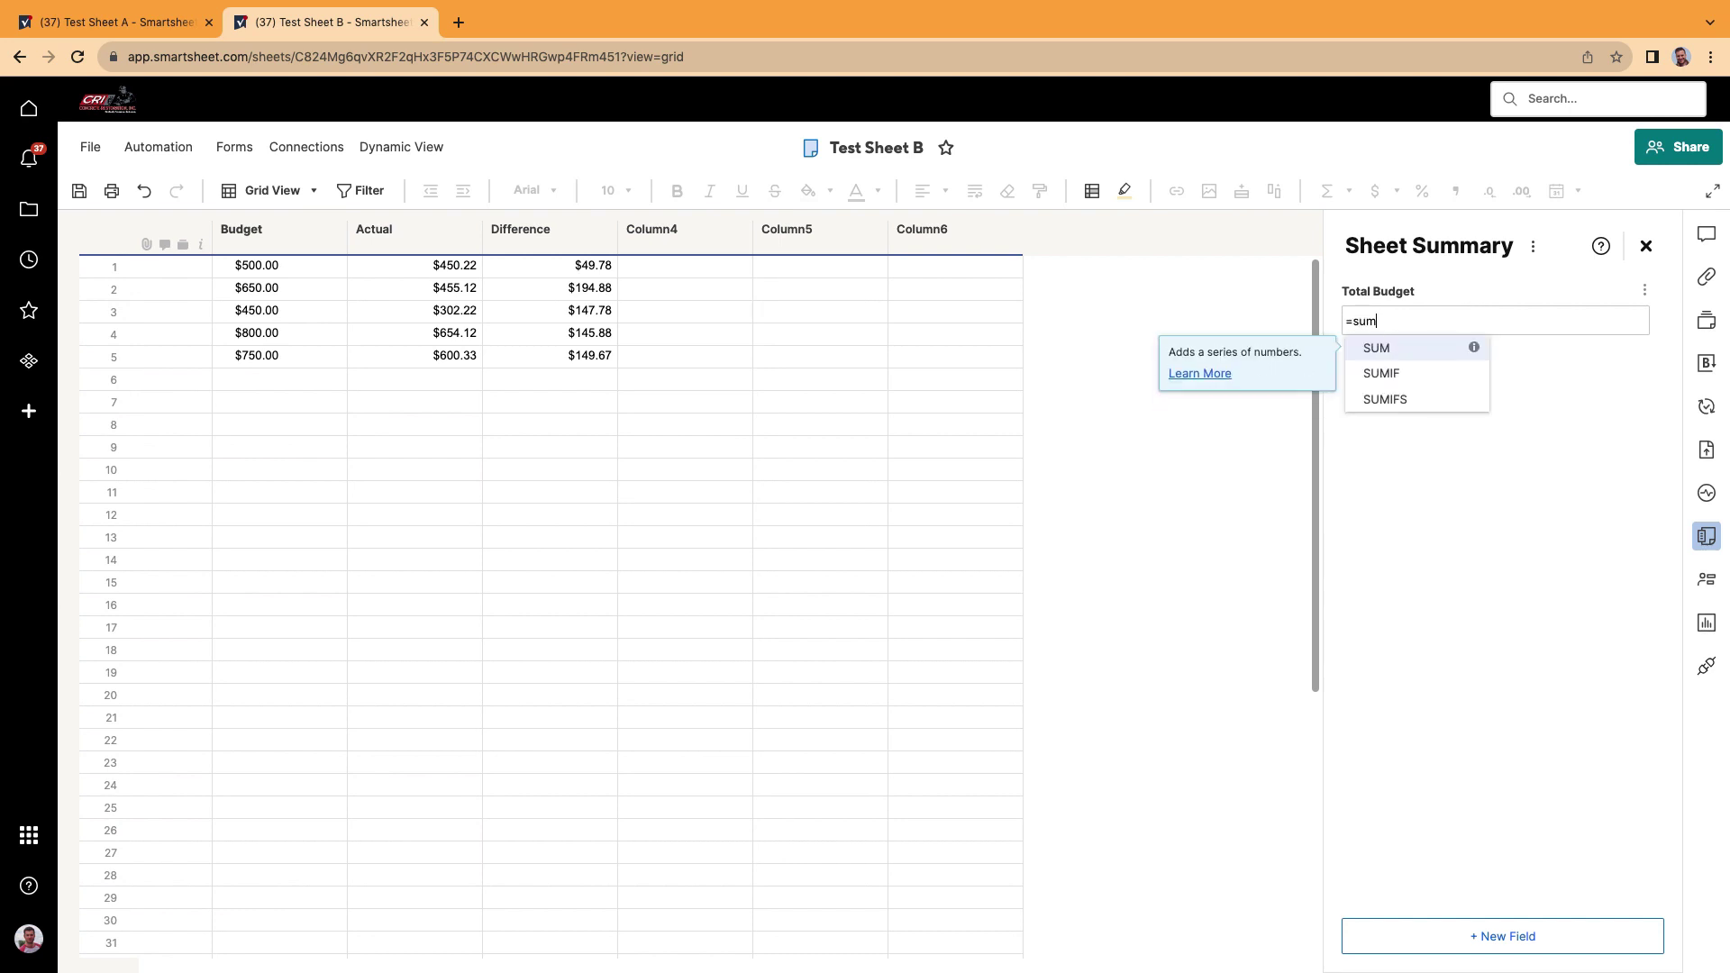
pyautogui.click(1370, 352)
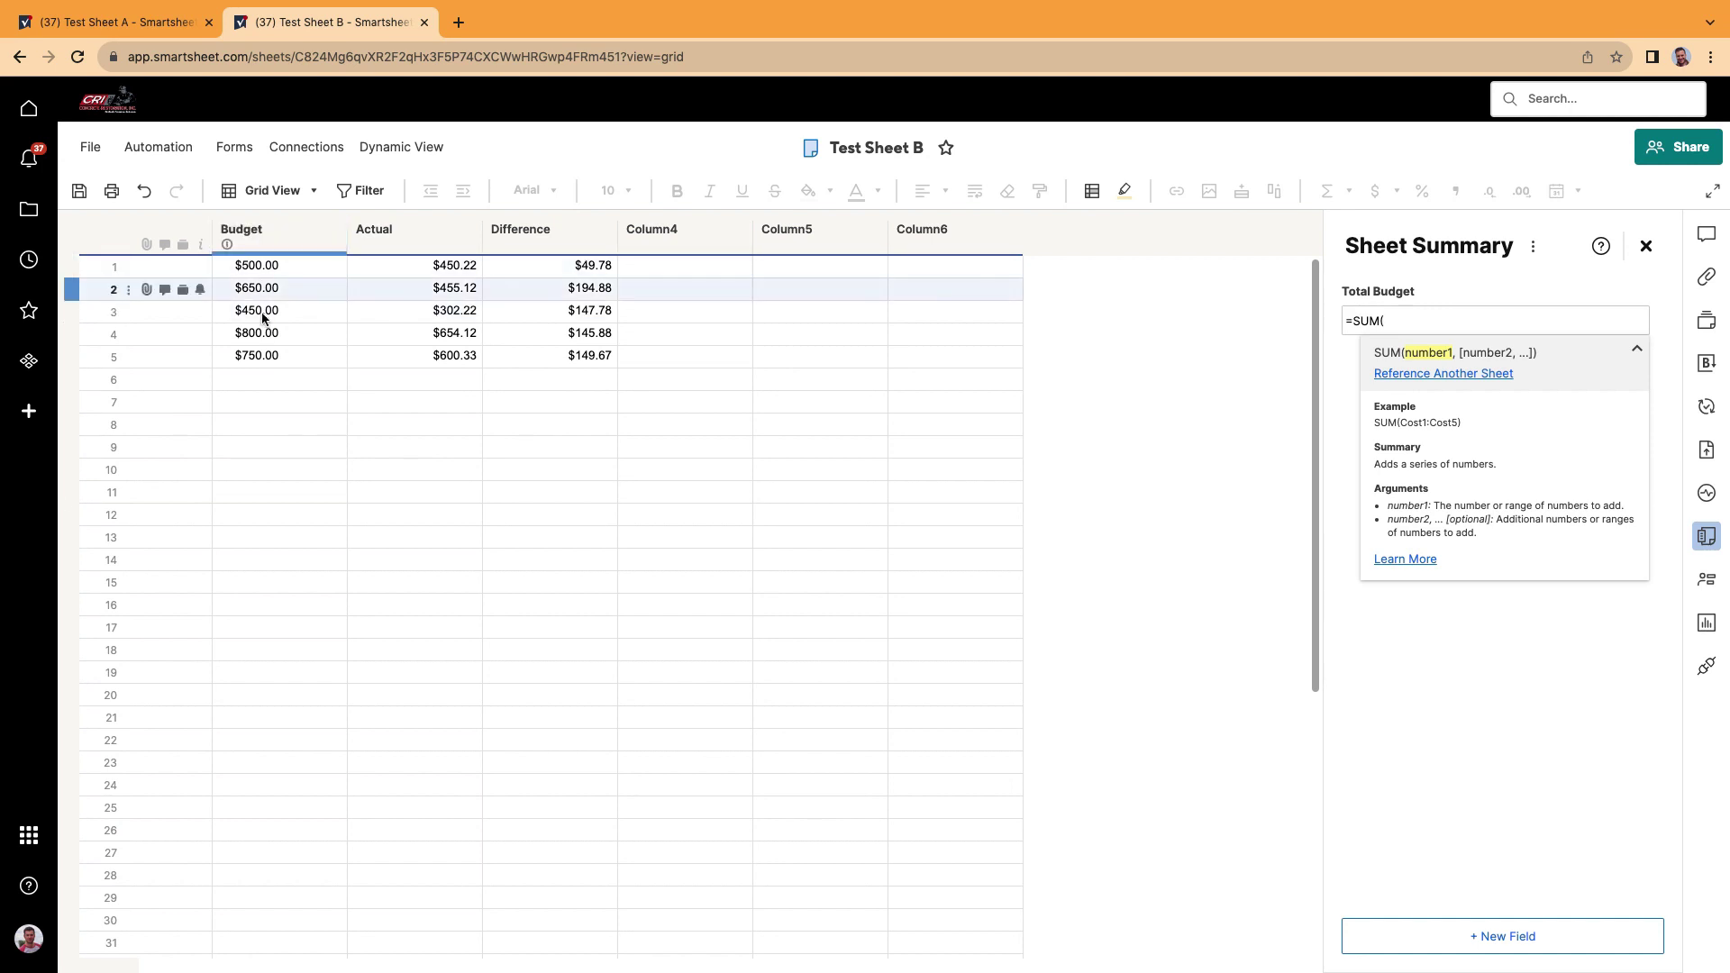
pyautogui.click(308, 267)
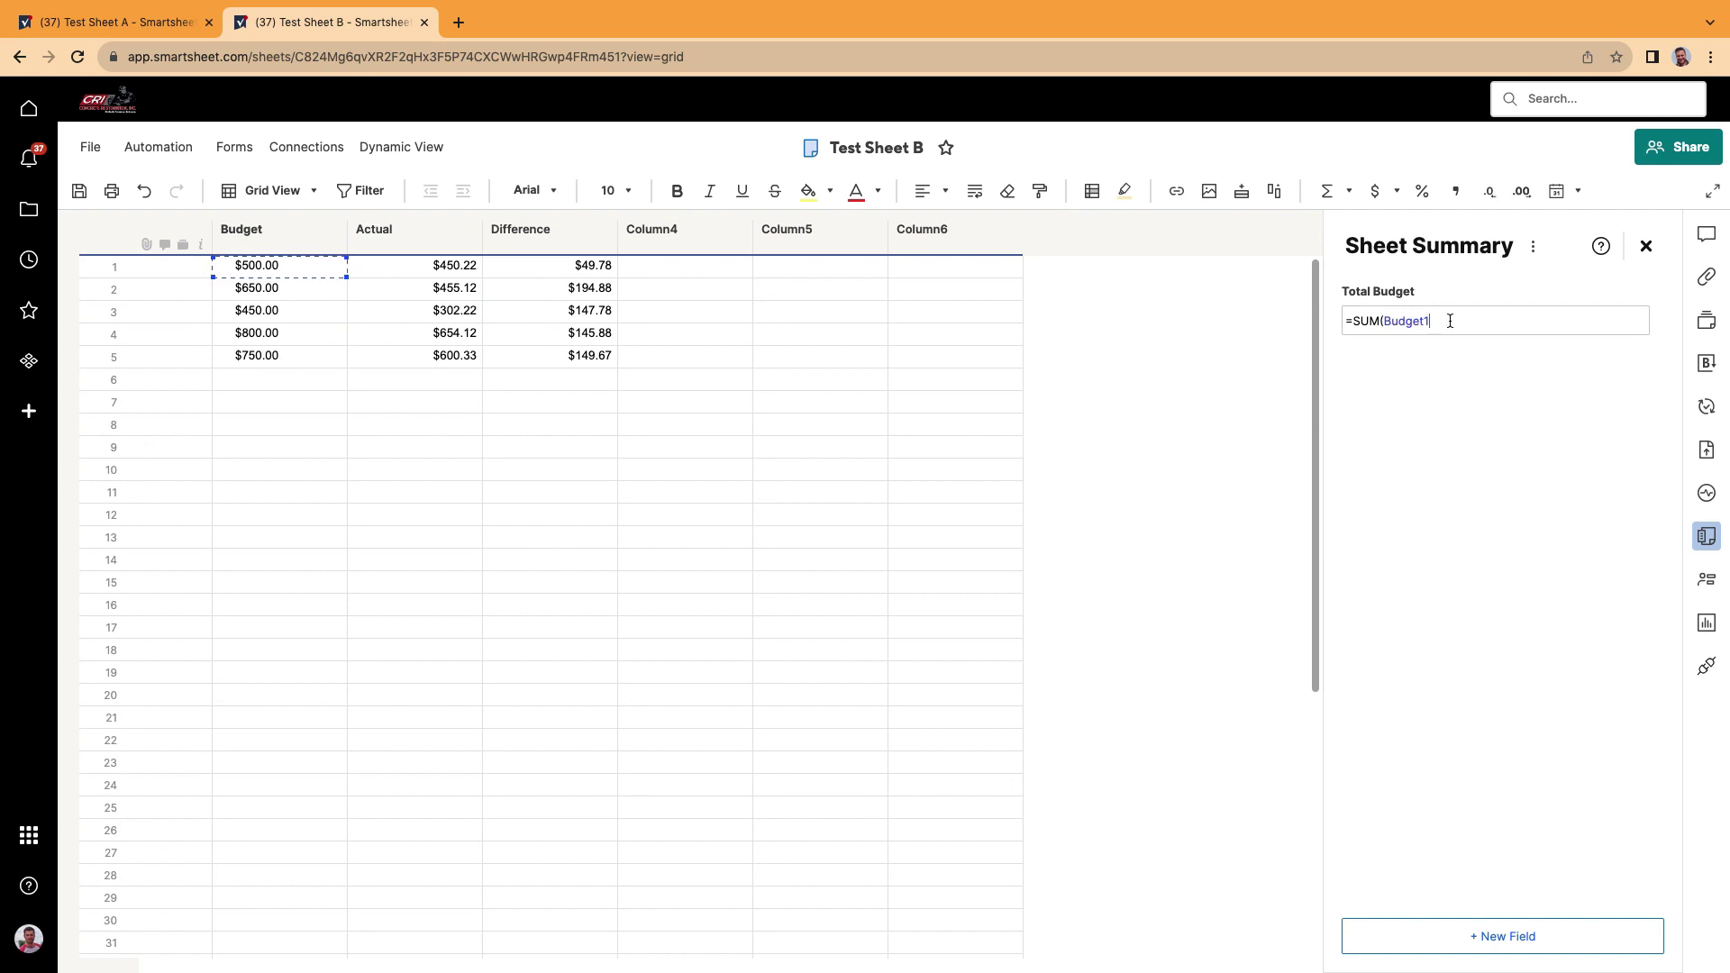
pyautogui.write(':')
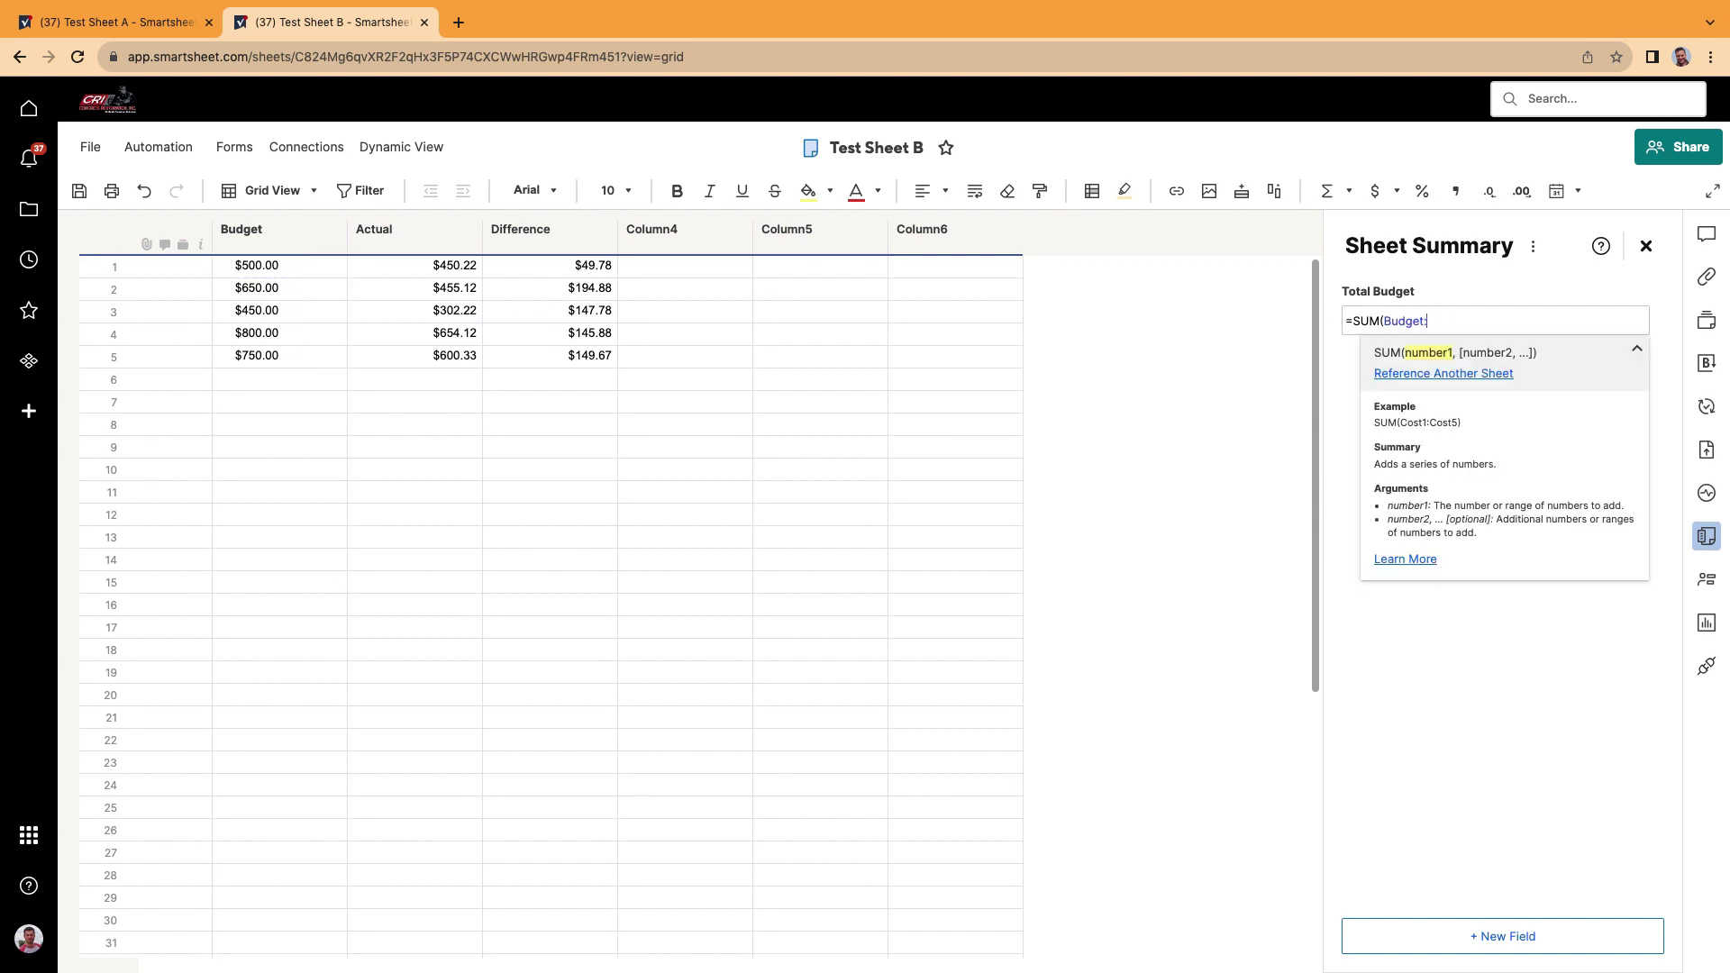
pyautogui.click(295, 268)
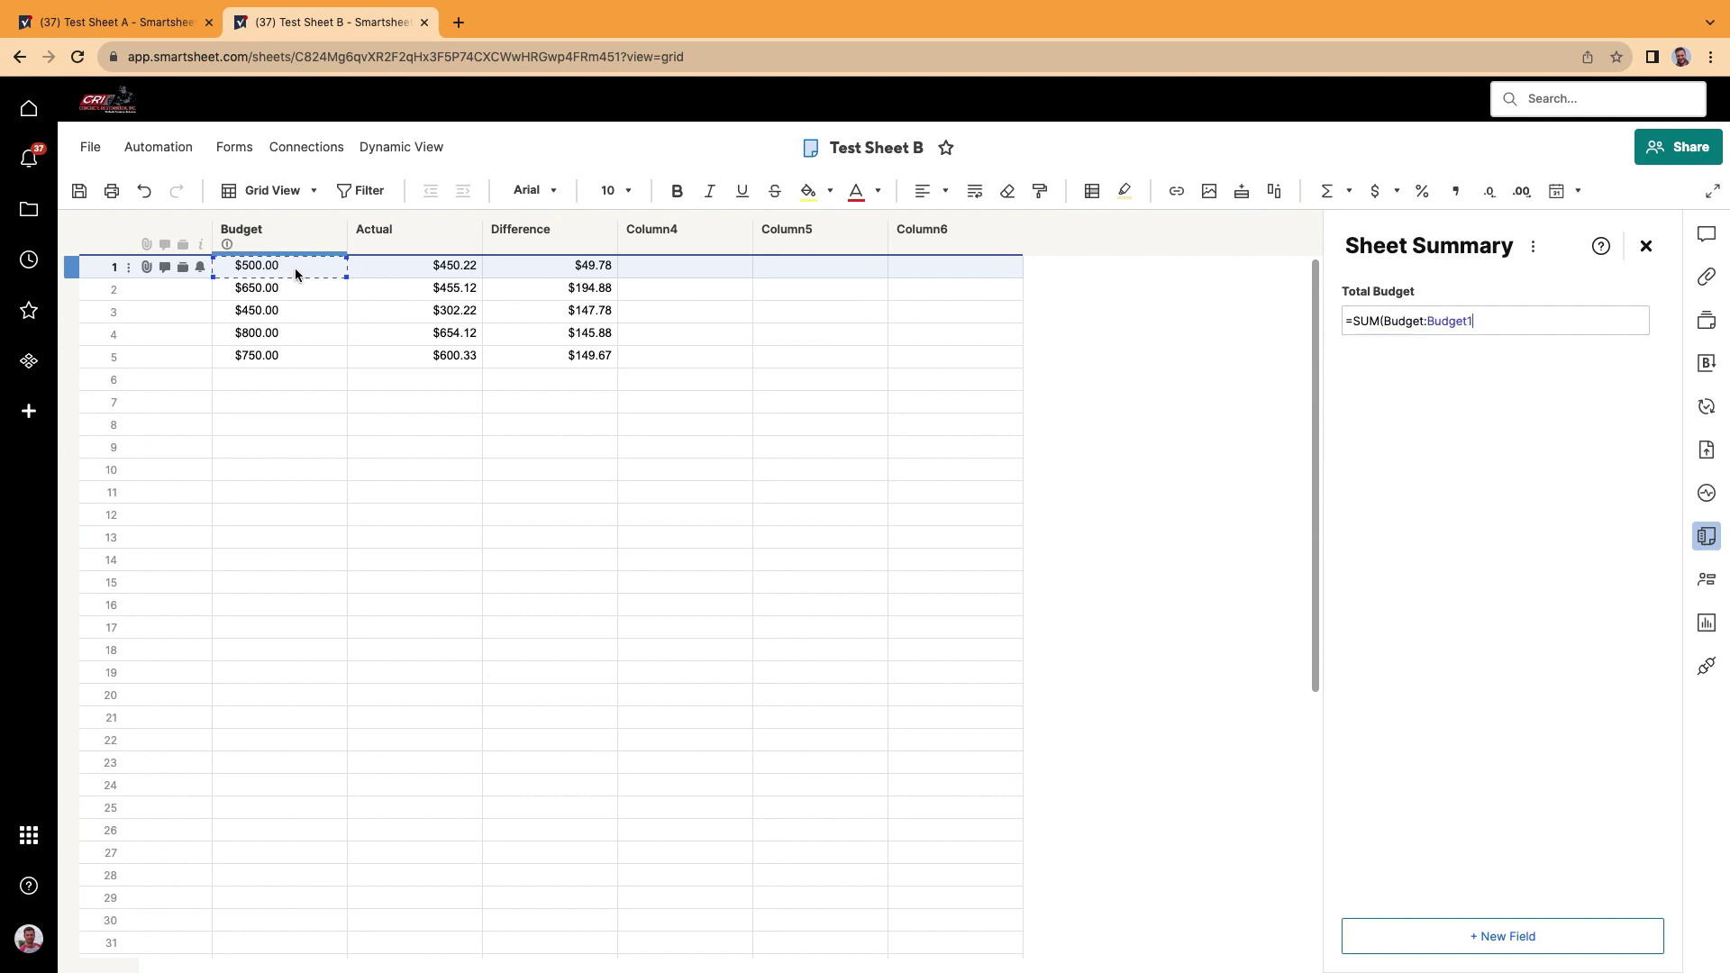
pyautogui.click(280, 236)
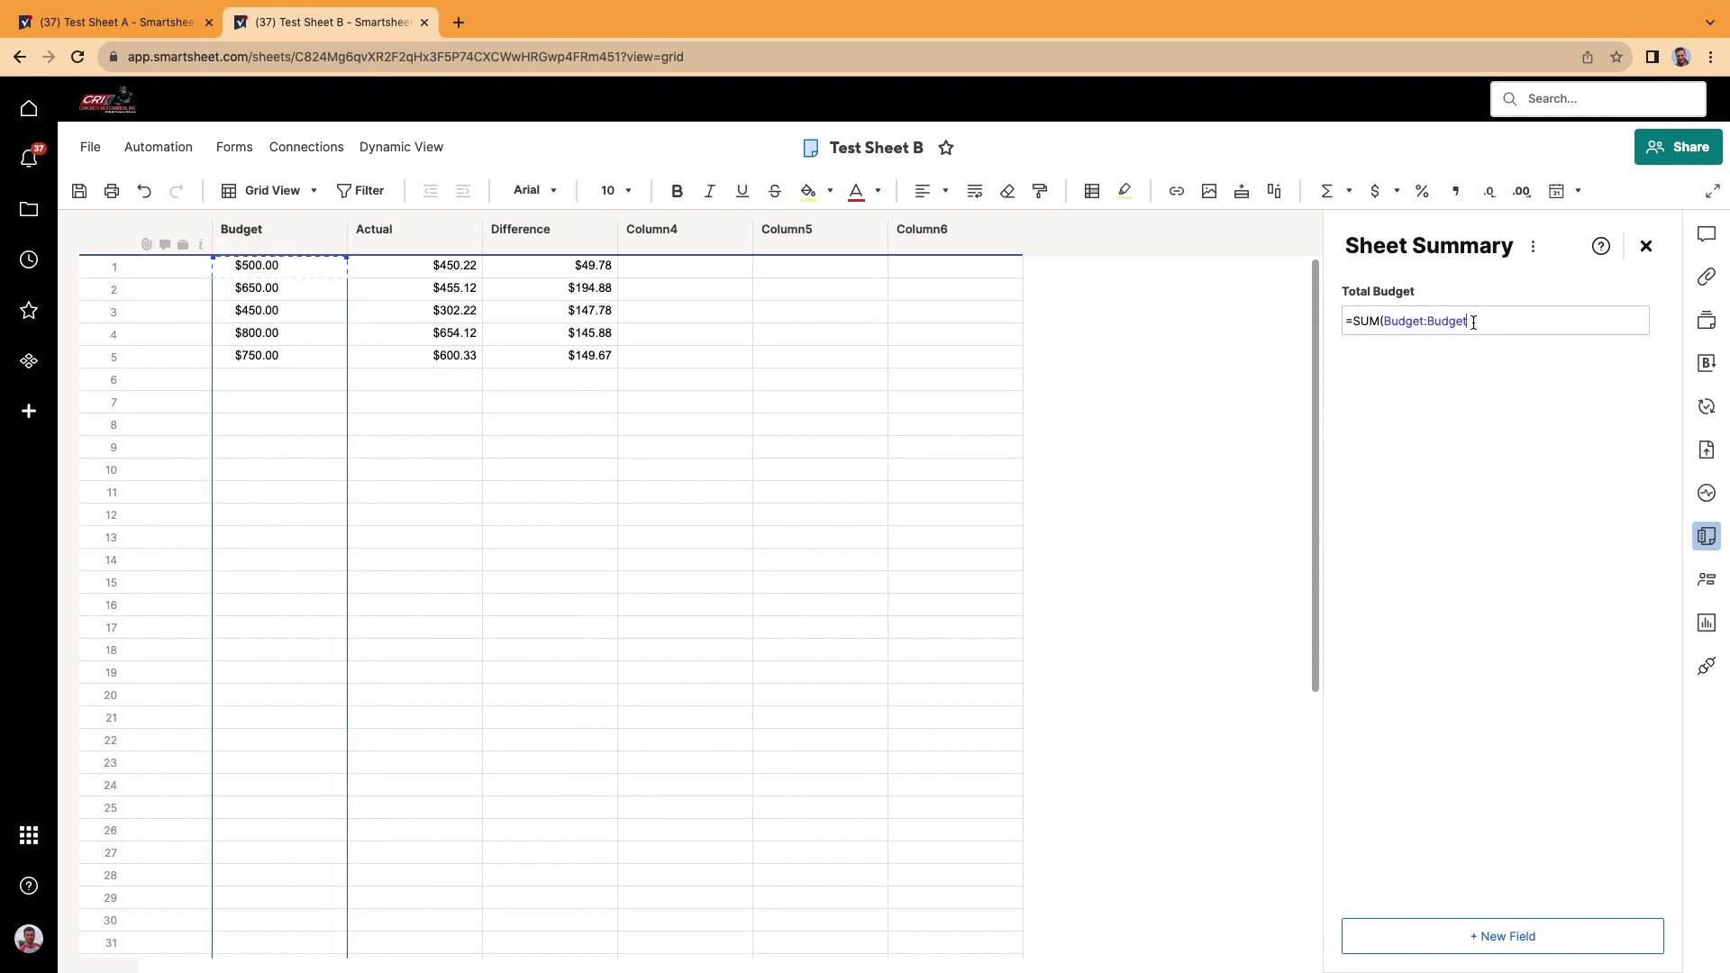
pyautogui.press('Return')
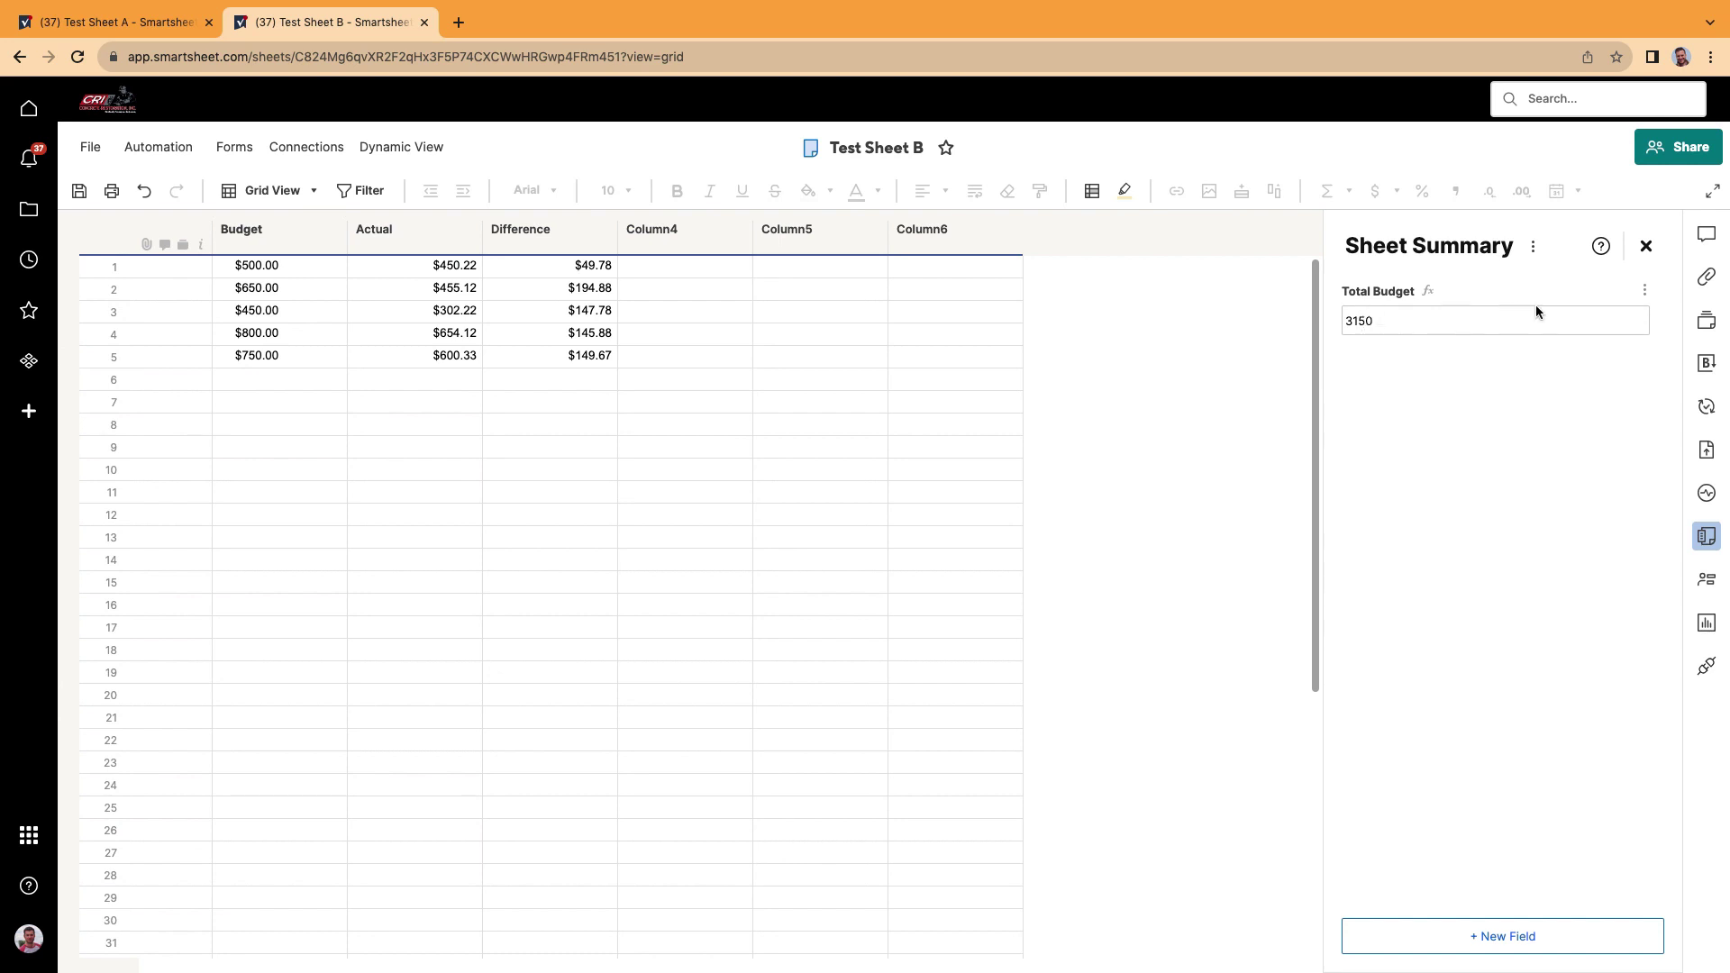
pyautogui.click(1645, 290)
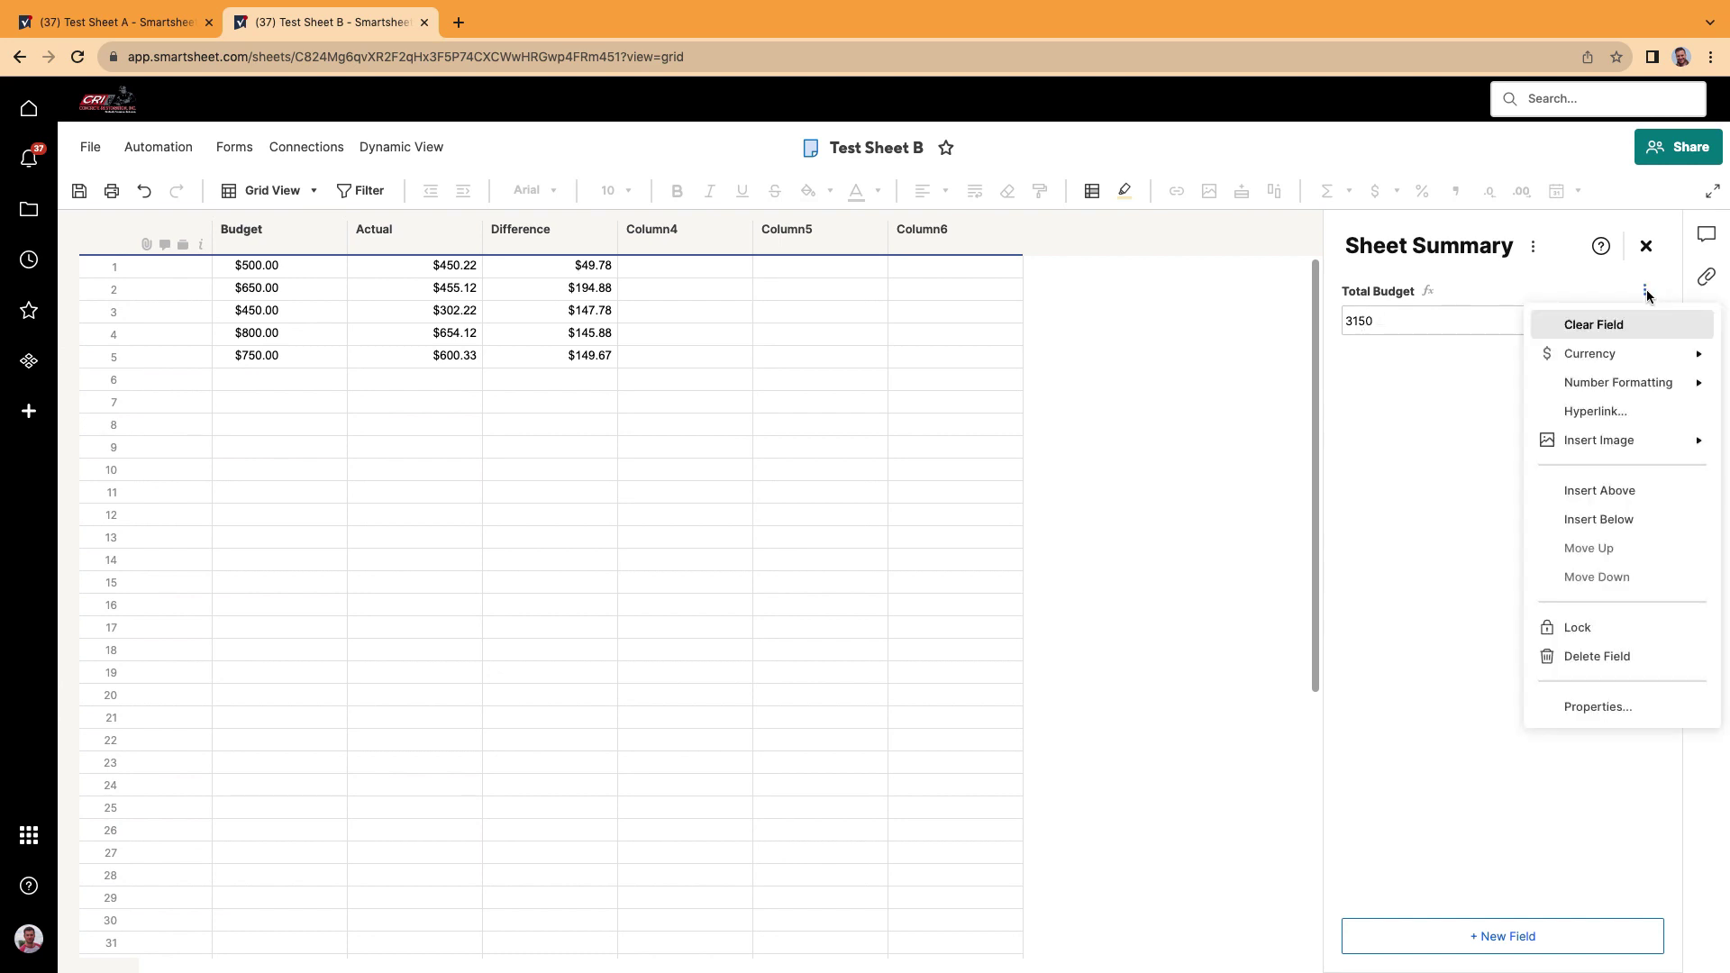
# - Format the Total Budget field as United States Dollar (USD) currency, showing $3,150.00
pyautogui.moveTo(1620, 353)
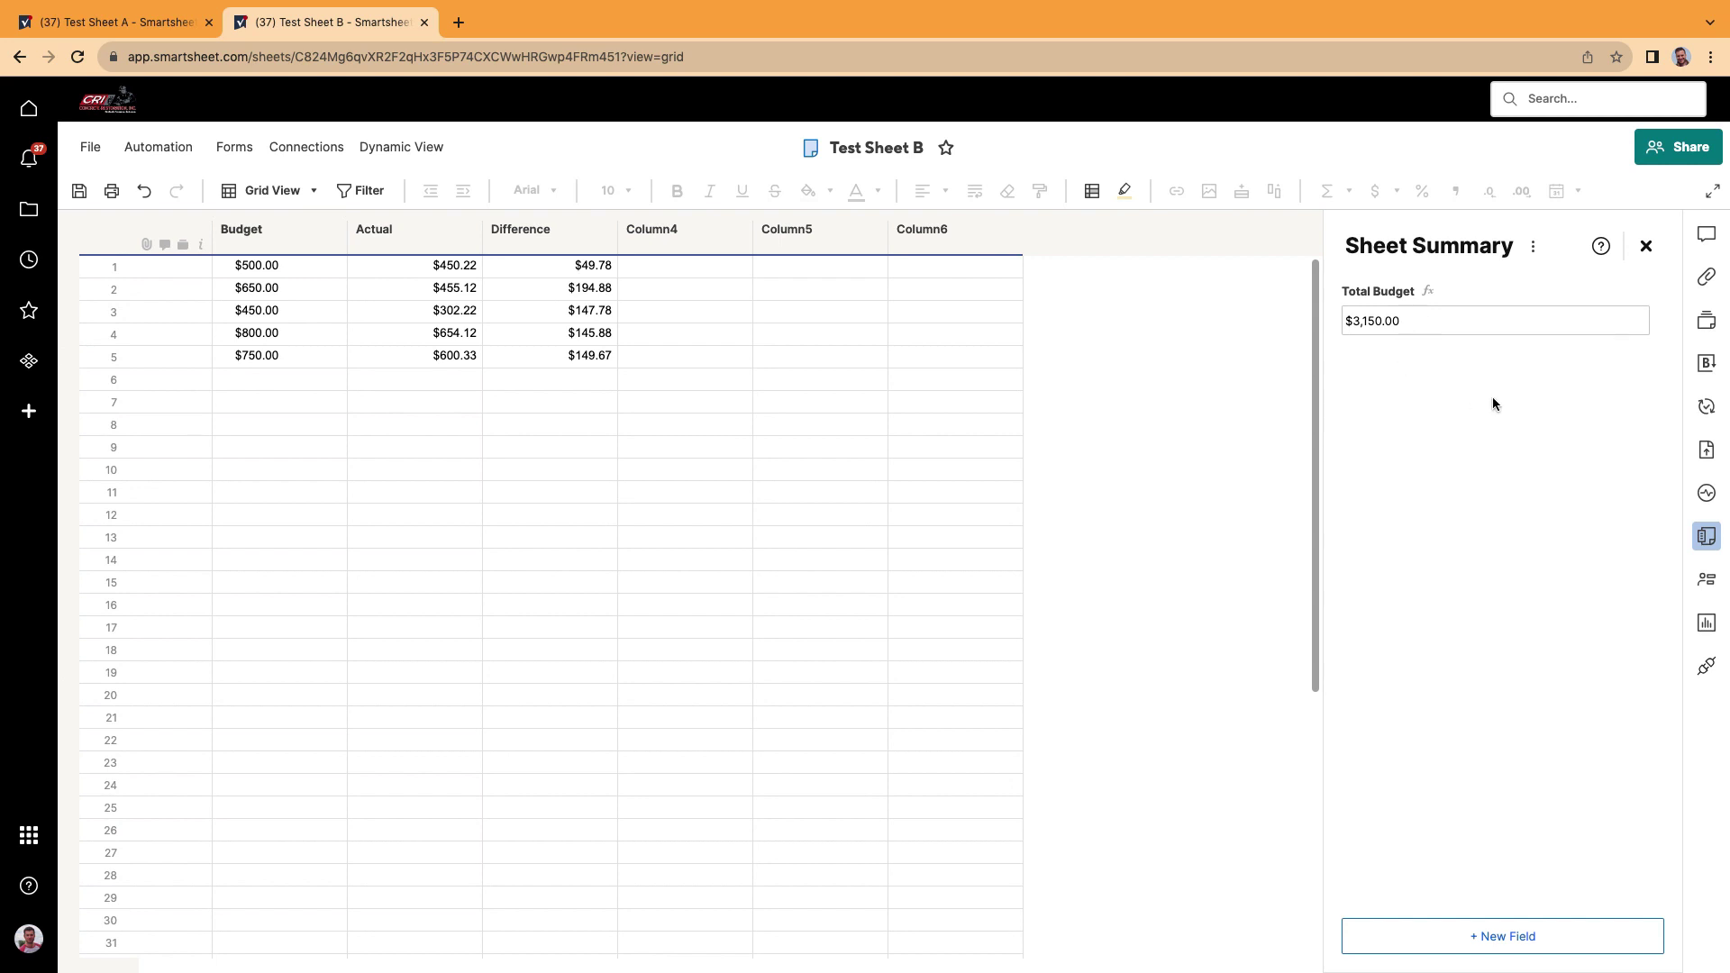
# - Insert a summary field named 'Total Actuals' below Total Budget
pyautogui.click(1579, 943)
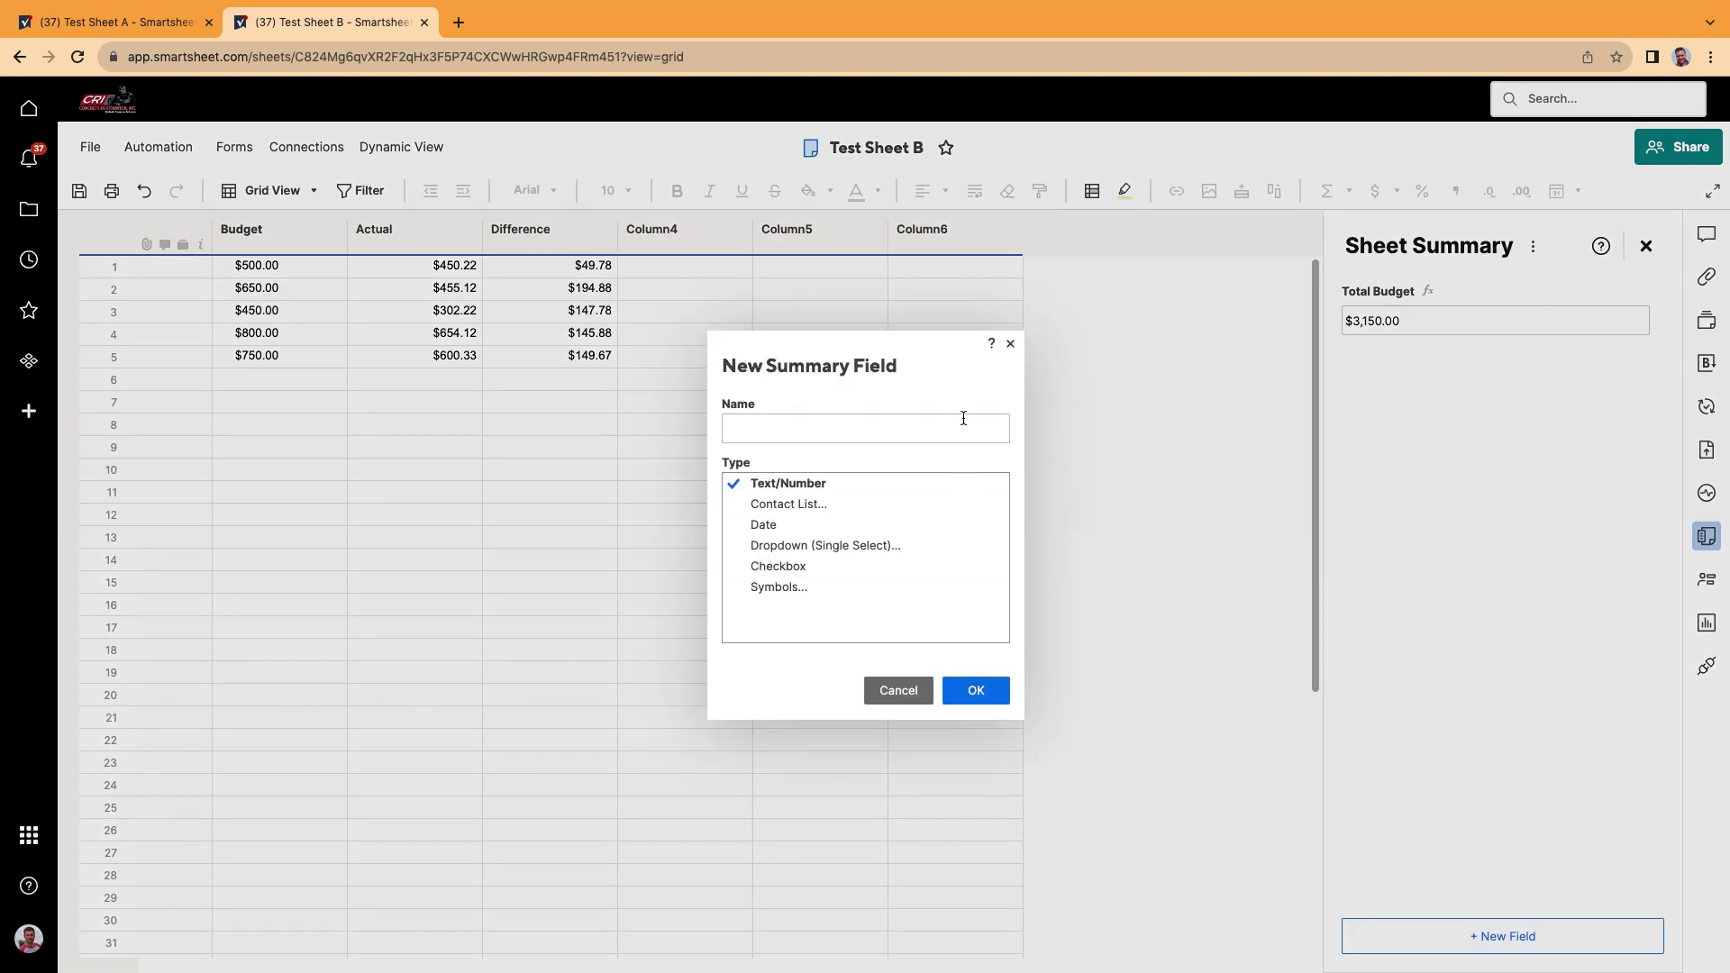
pyautogui.click(1008, 344)
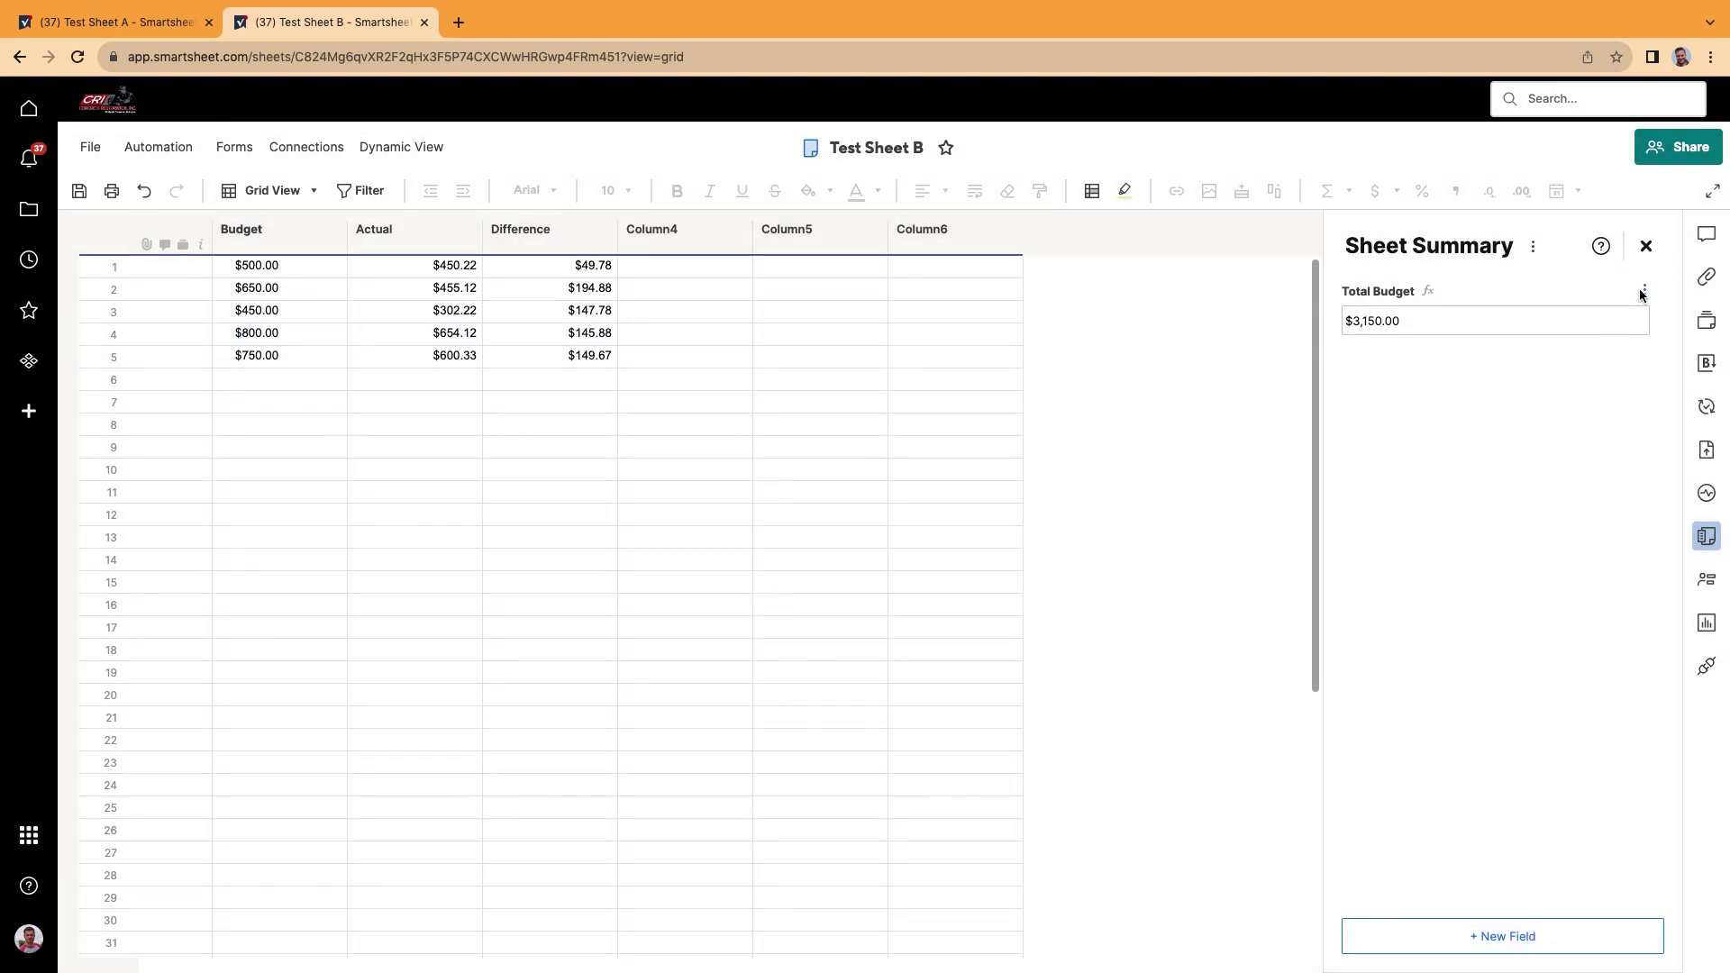
pyautogui.click(1644, 293)
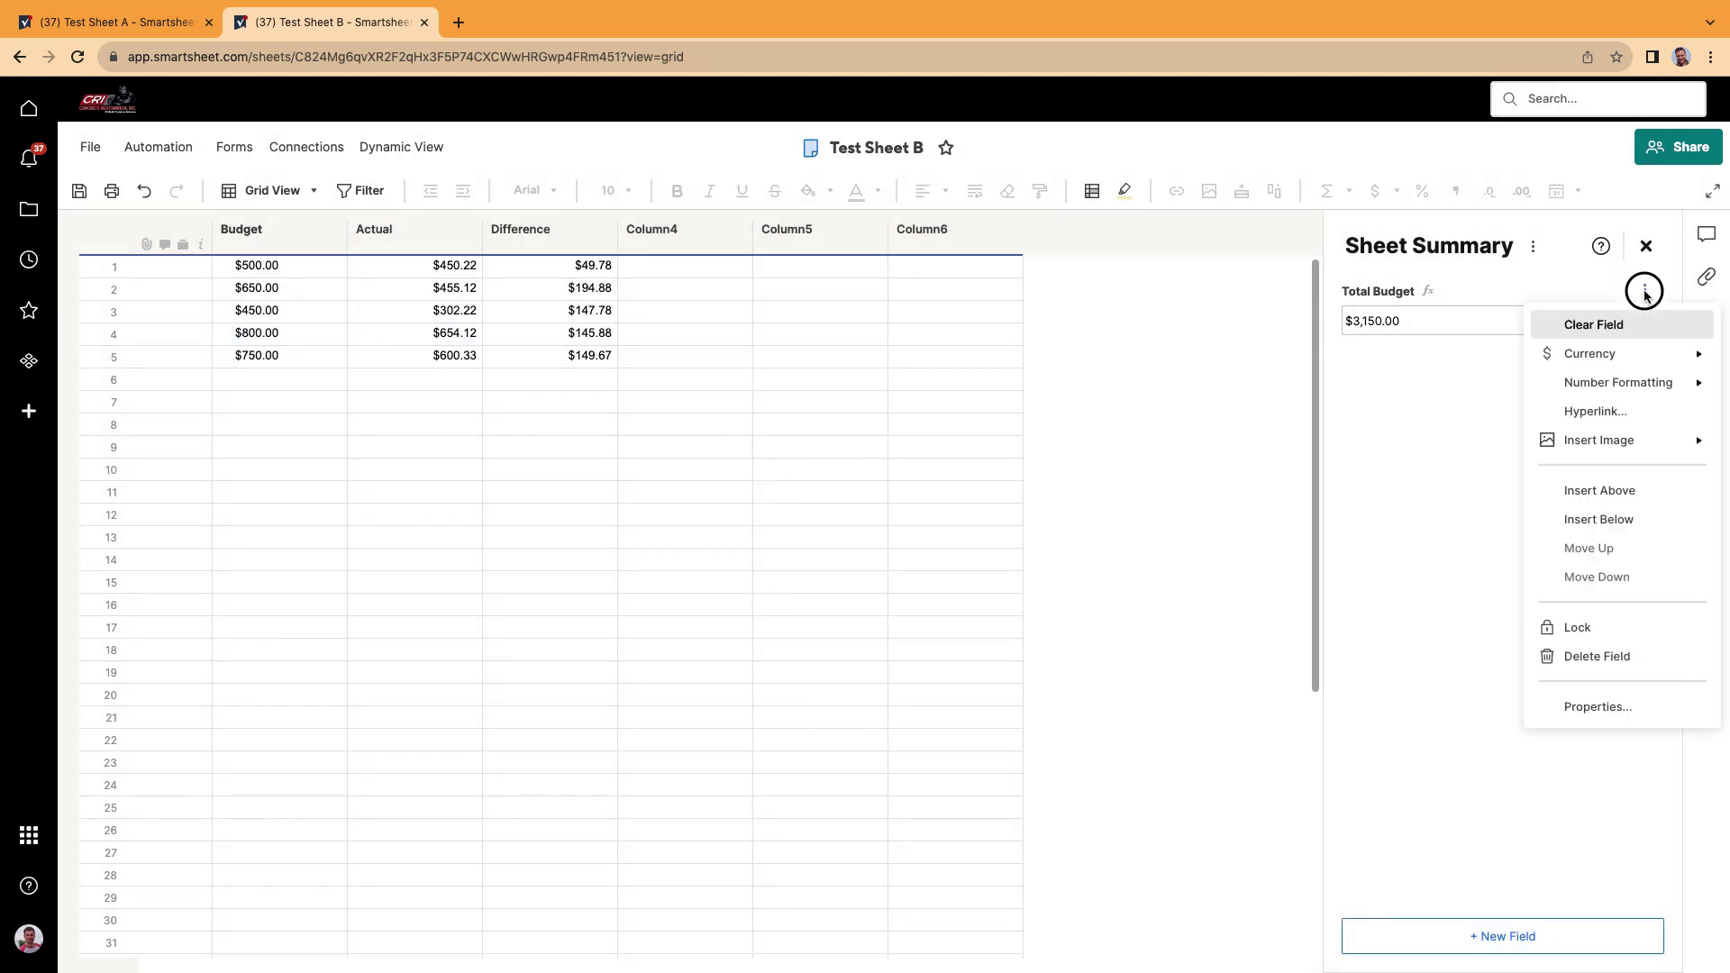
pyautogui.click(1650, 522)
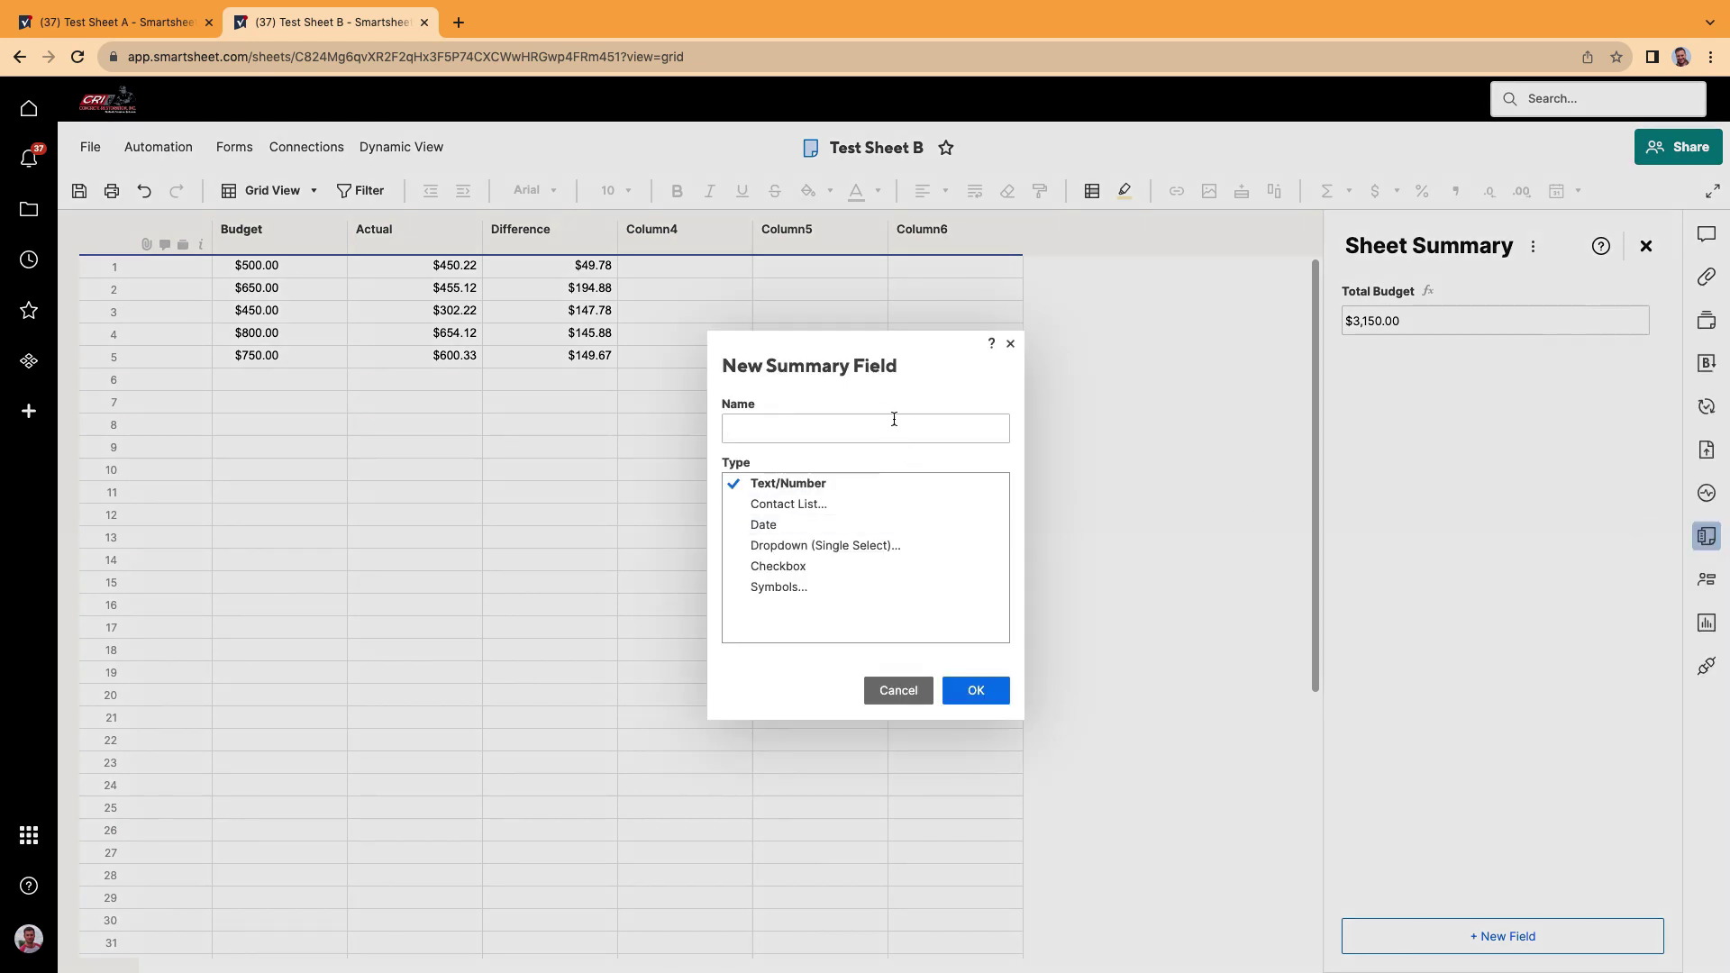
pyautogui.write('Total Acutuals')
pyautogui.click(975, 690)
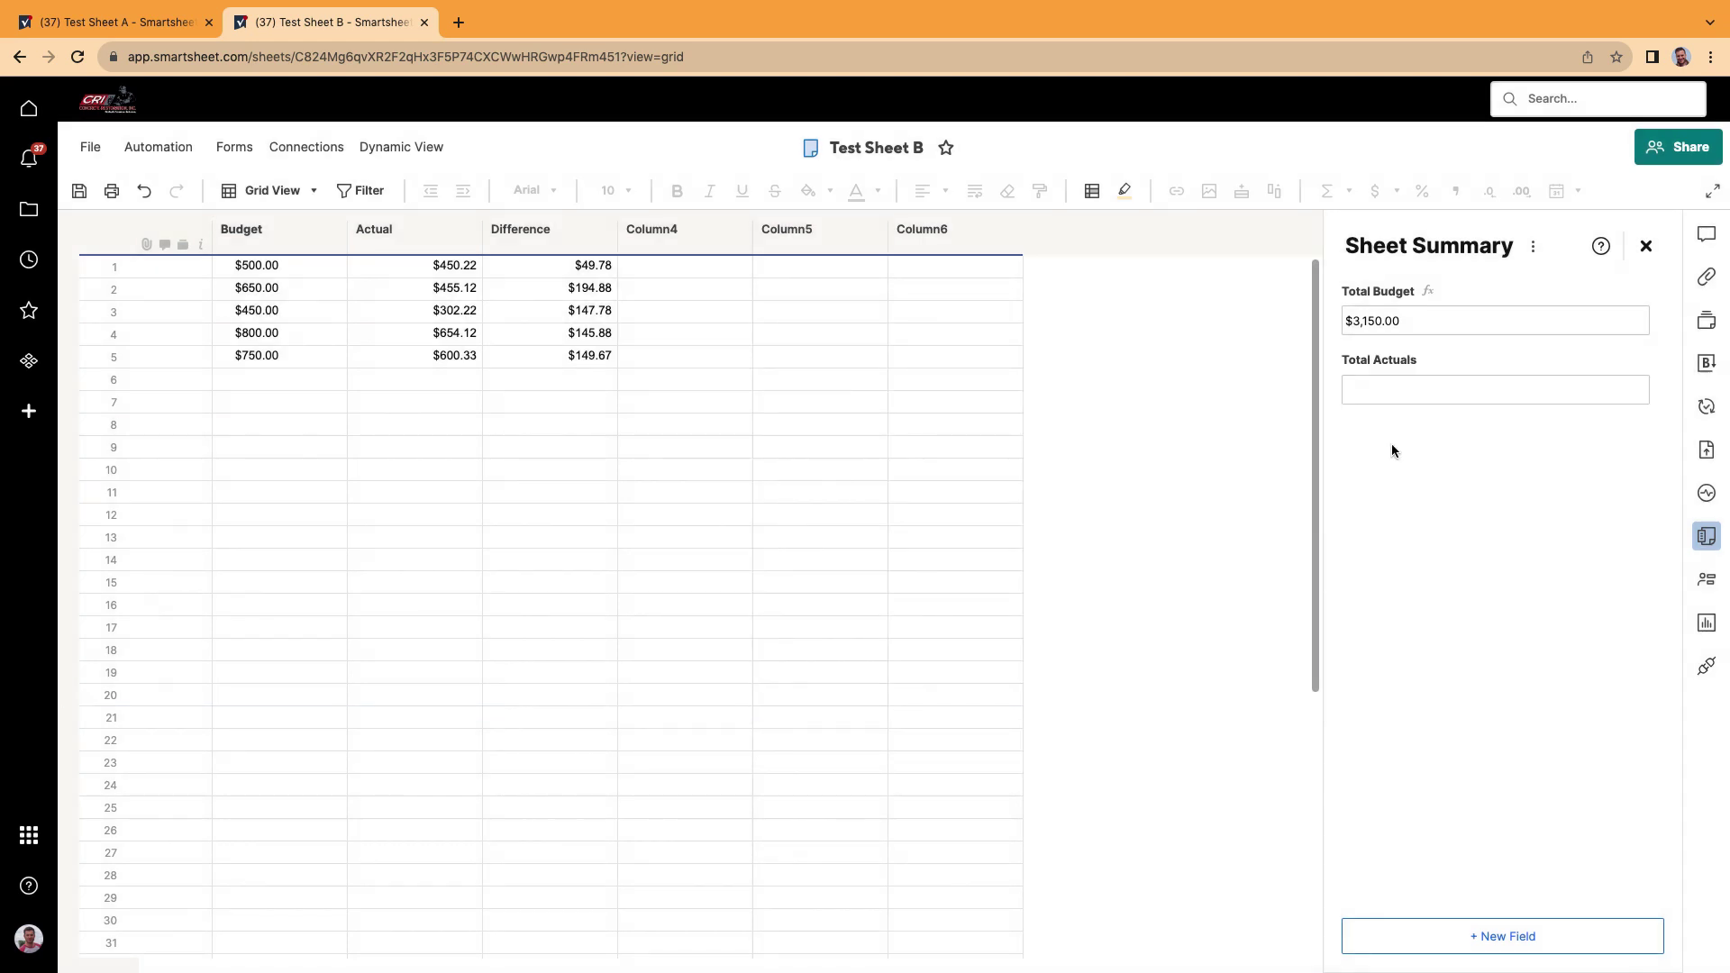
# - Give Total Actuals the formula =SUM(Actual:Actual), showing 2462.01
pyautogui.write('=sum')
pyautogui.click(1451, 418)
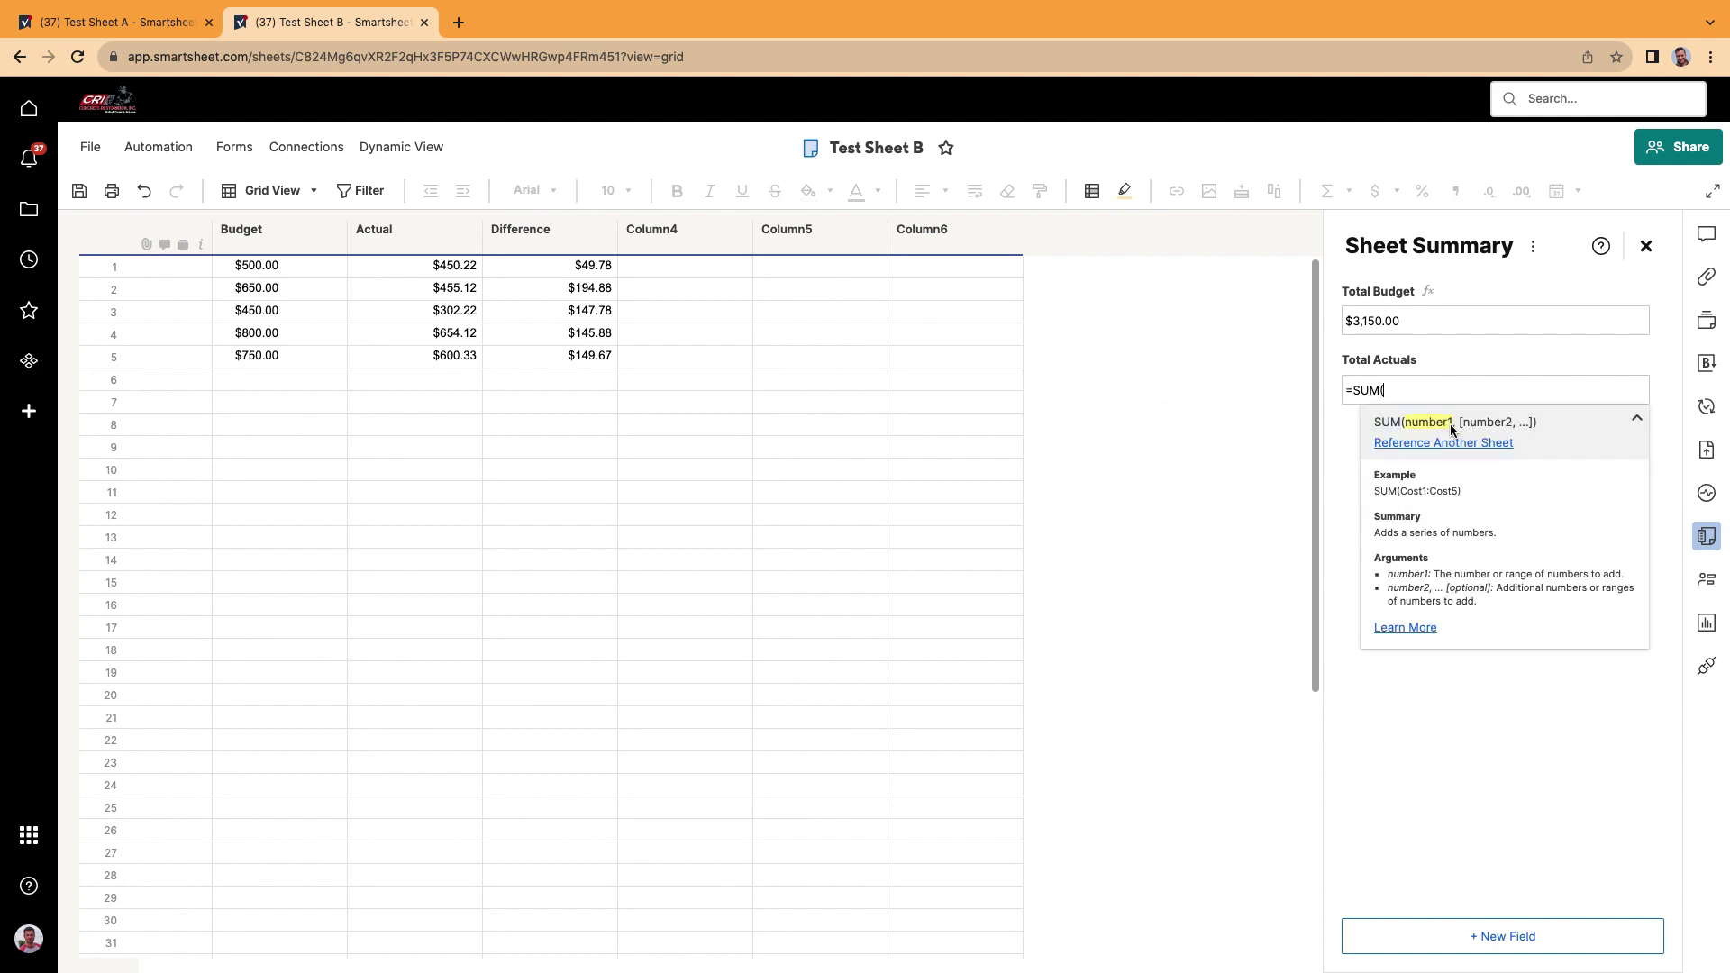
pyautogui.click(456, 267)
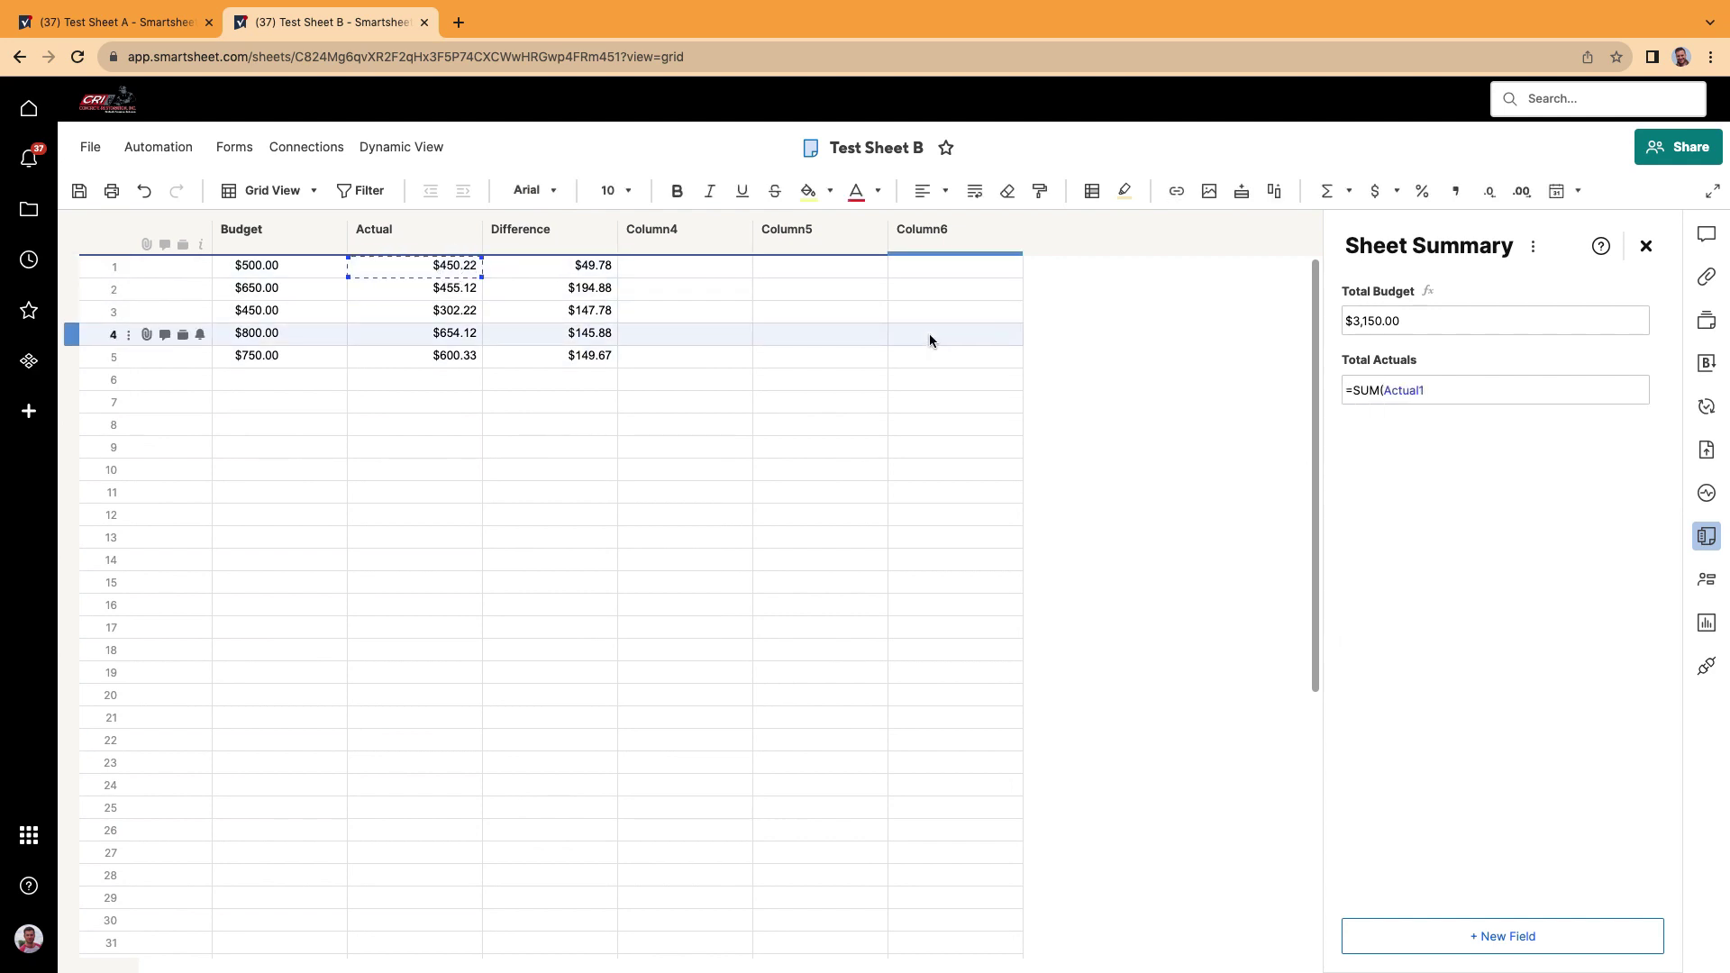
pyautogui.press('BackSpace')
pyautogui.write(':')
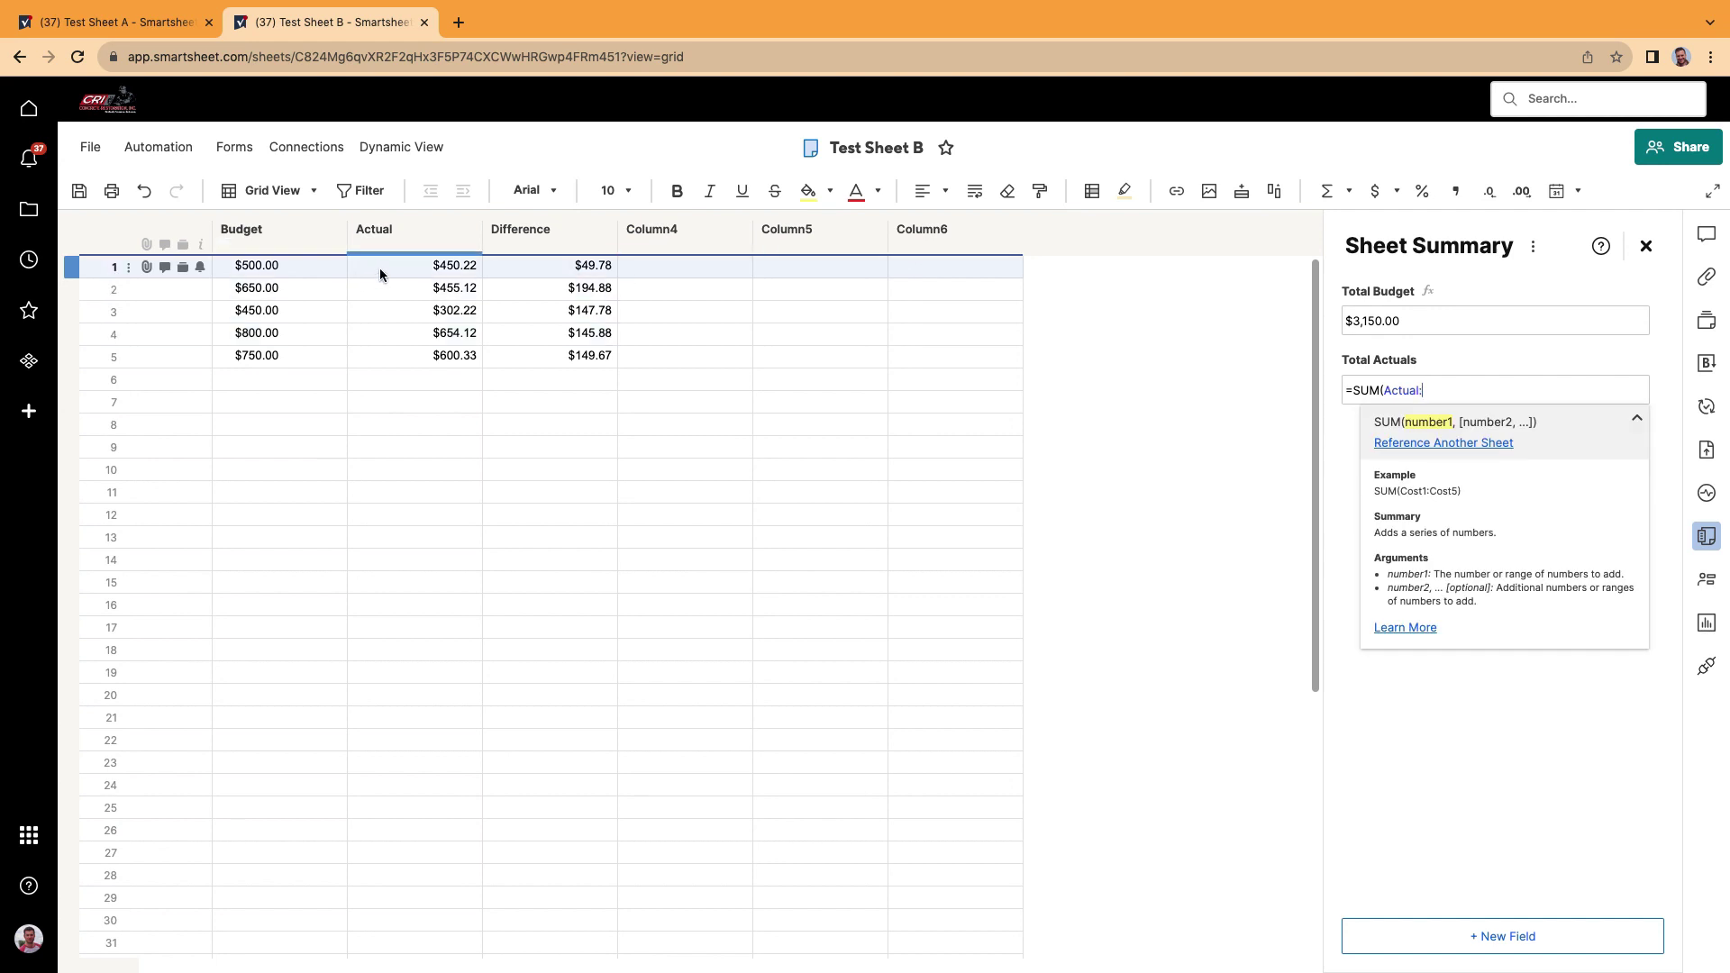
pyautogui.click(381, 267)
pyautogui.press('BackSpace')
pyautogui.press('Return')
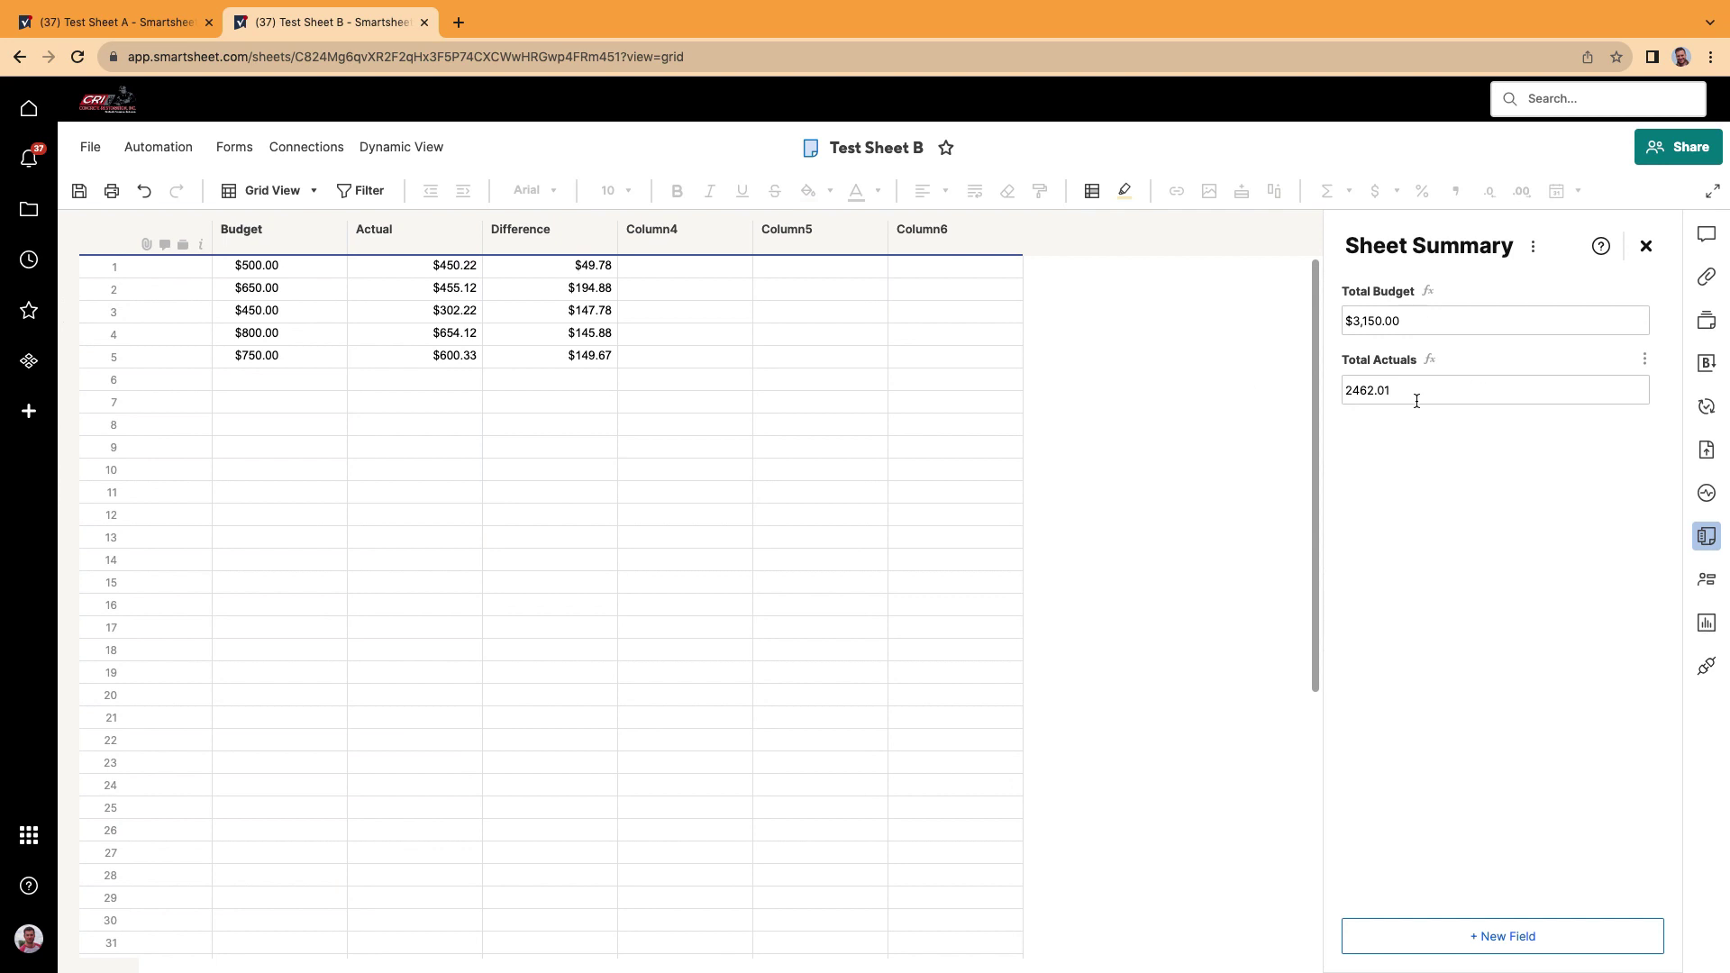
pyautogui.click(1645, 361)
pyautogui.moveTo(1625, 425)
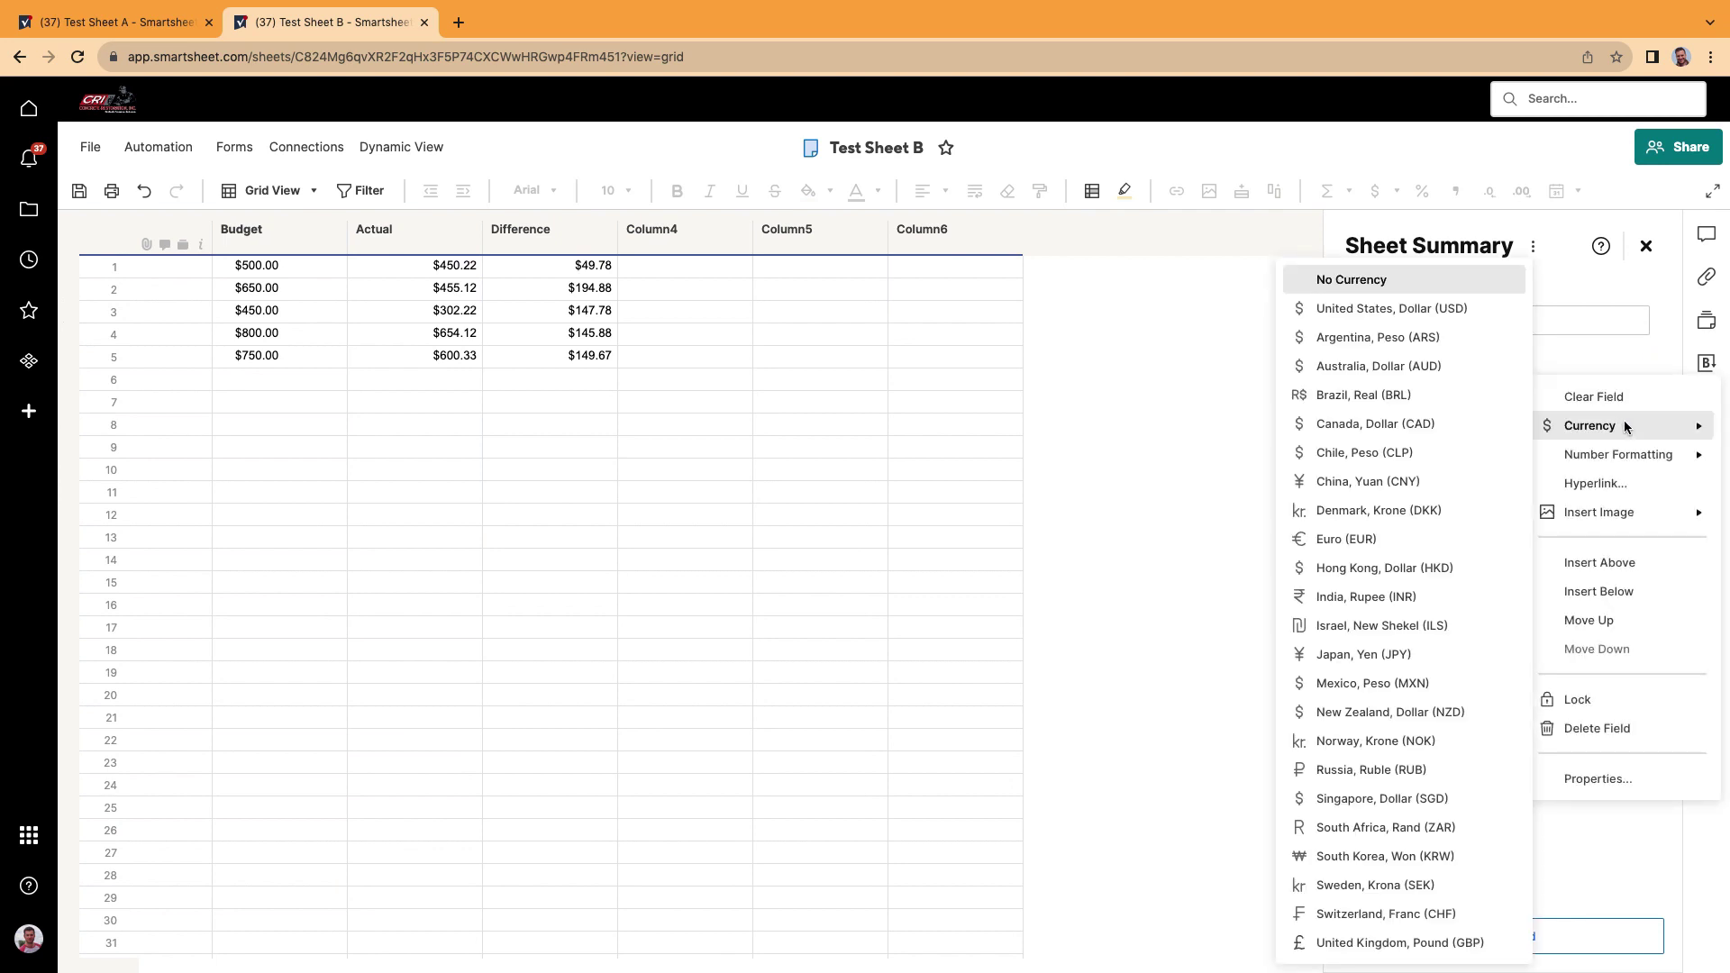
pyautogui.click(1442, 308)
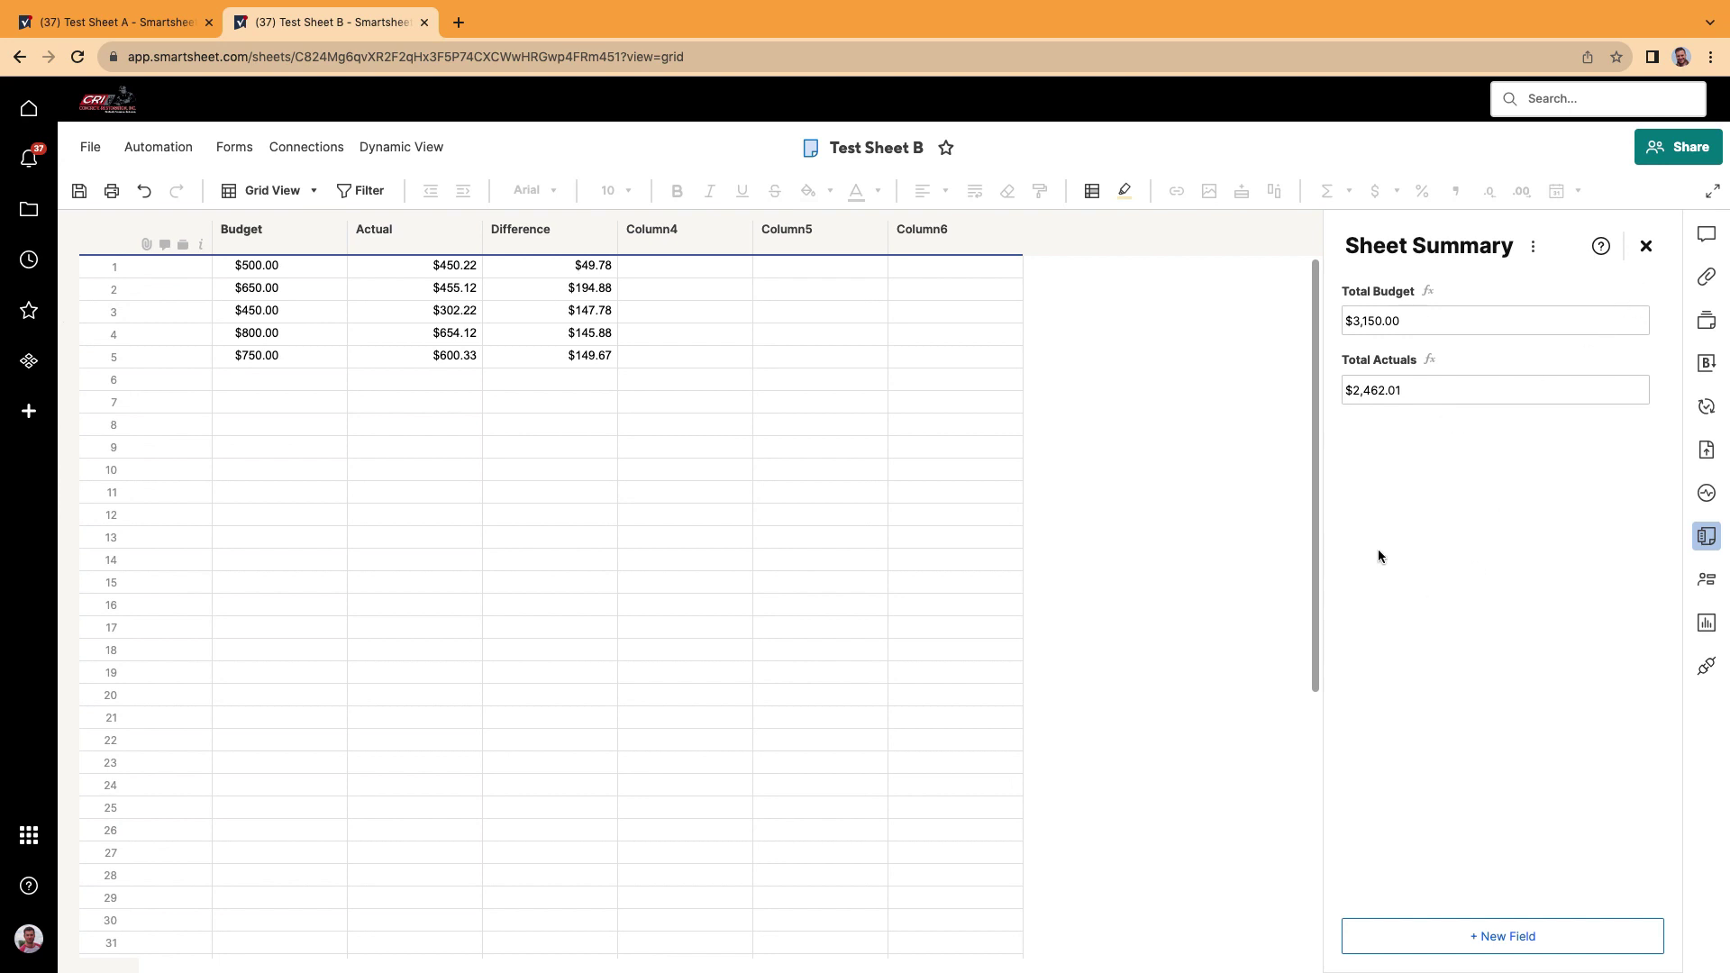
pyautogui.click(1706, 536)
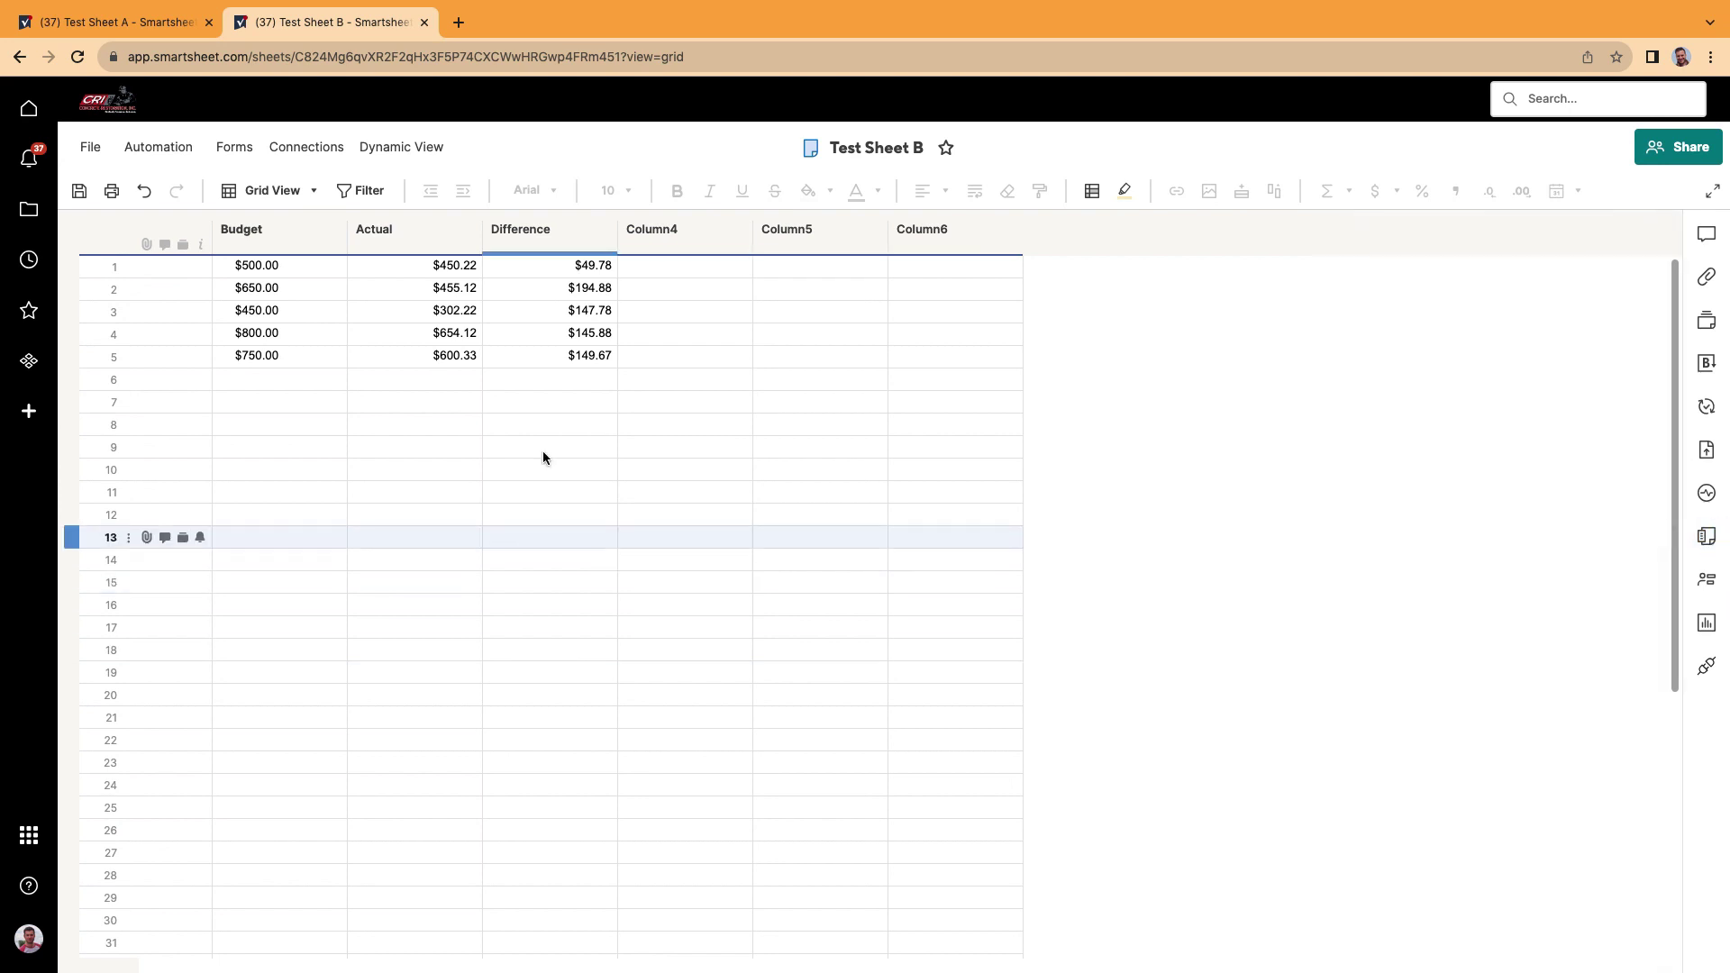
pyautogui.click(1706, 537)
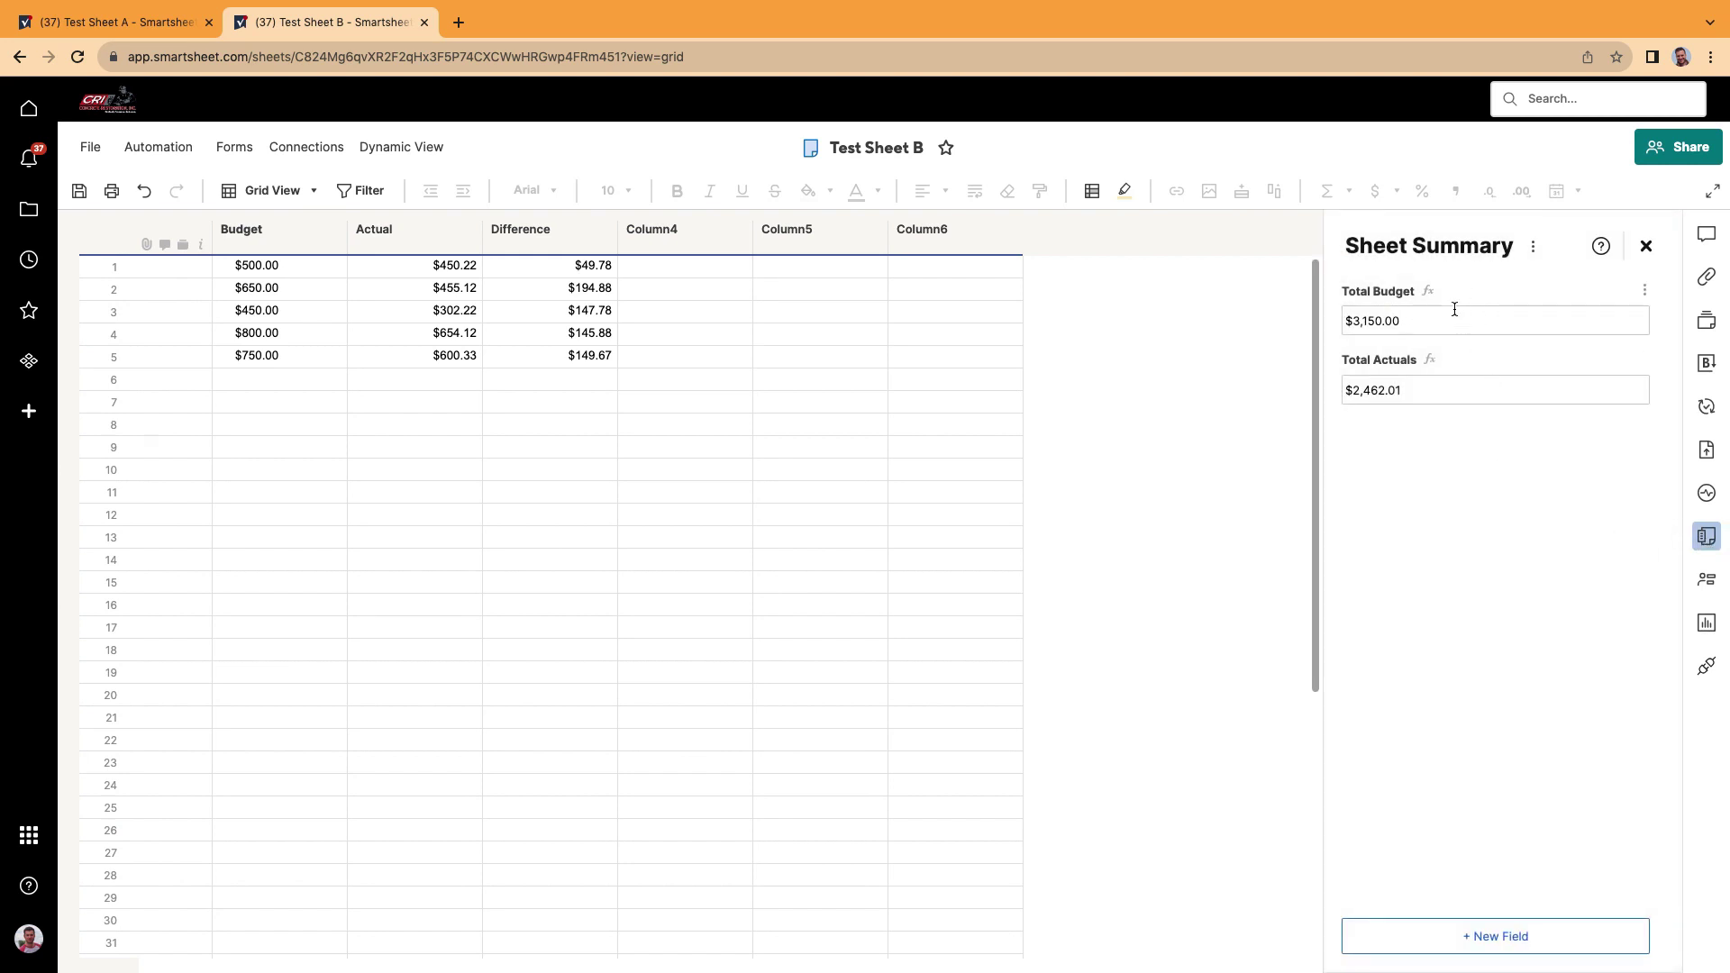
pyautogui.click(692, 517)
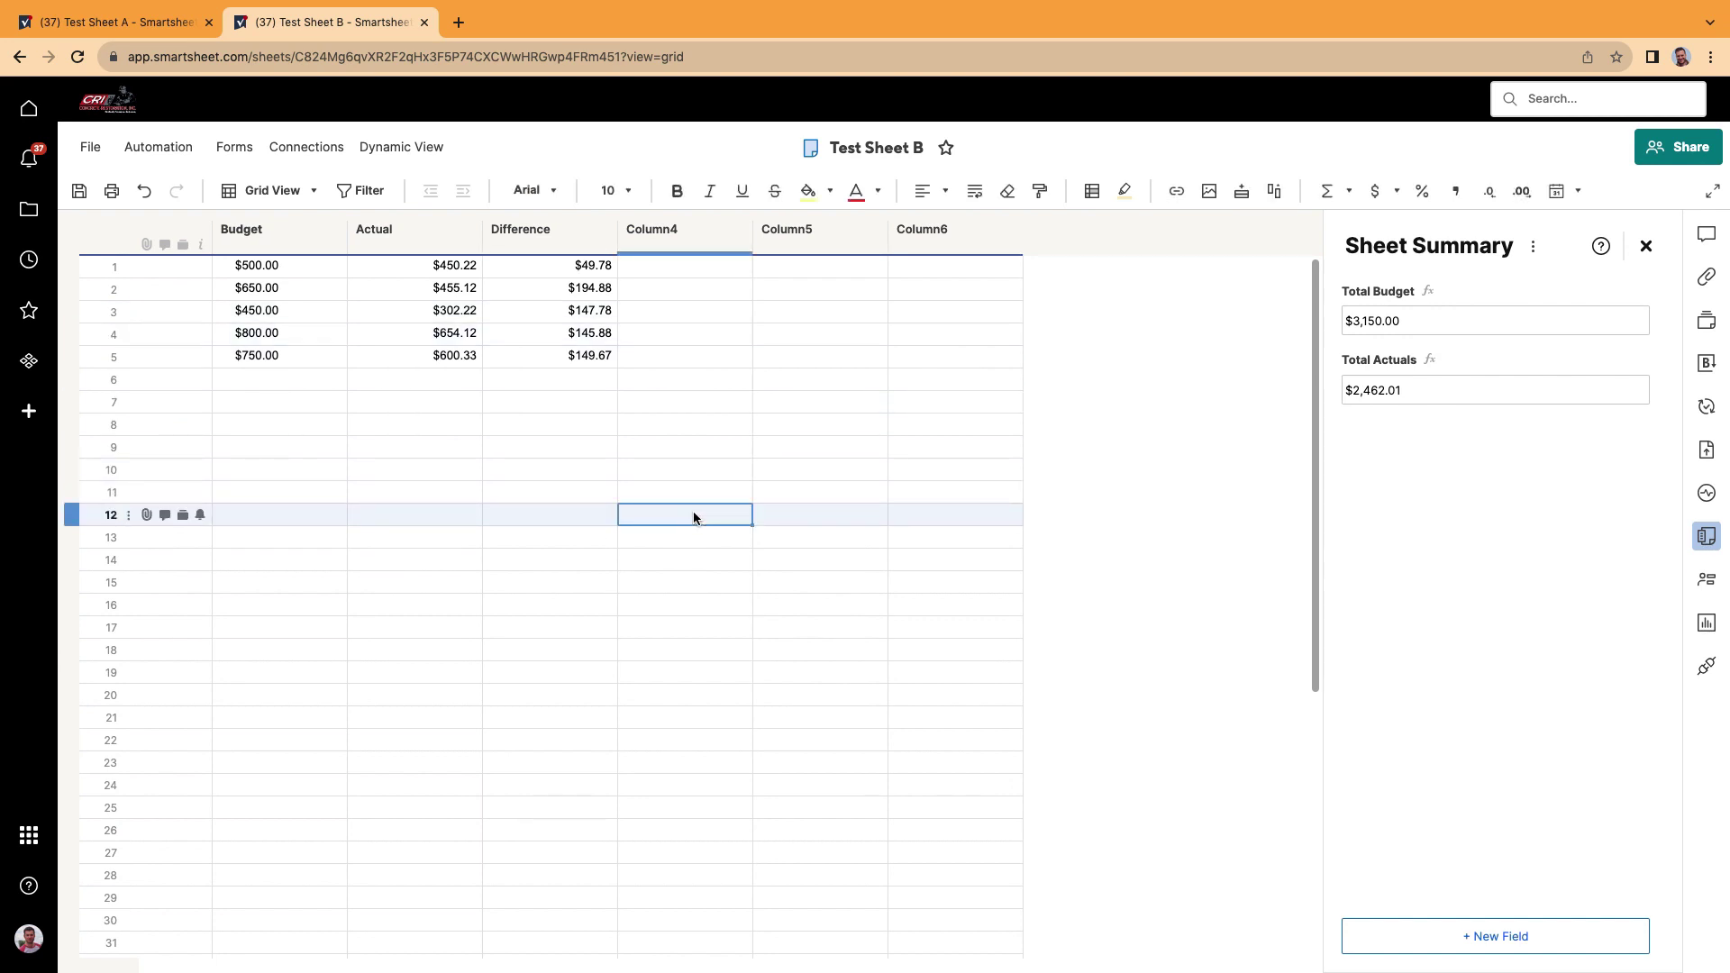
# - Reference the Total Budget summary field in Column4 row 12 and format it as currency ($3,150.00)
pyautogui.write('=')
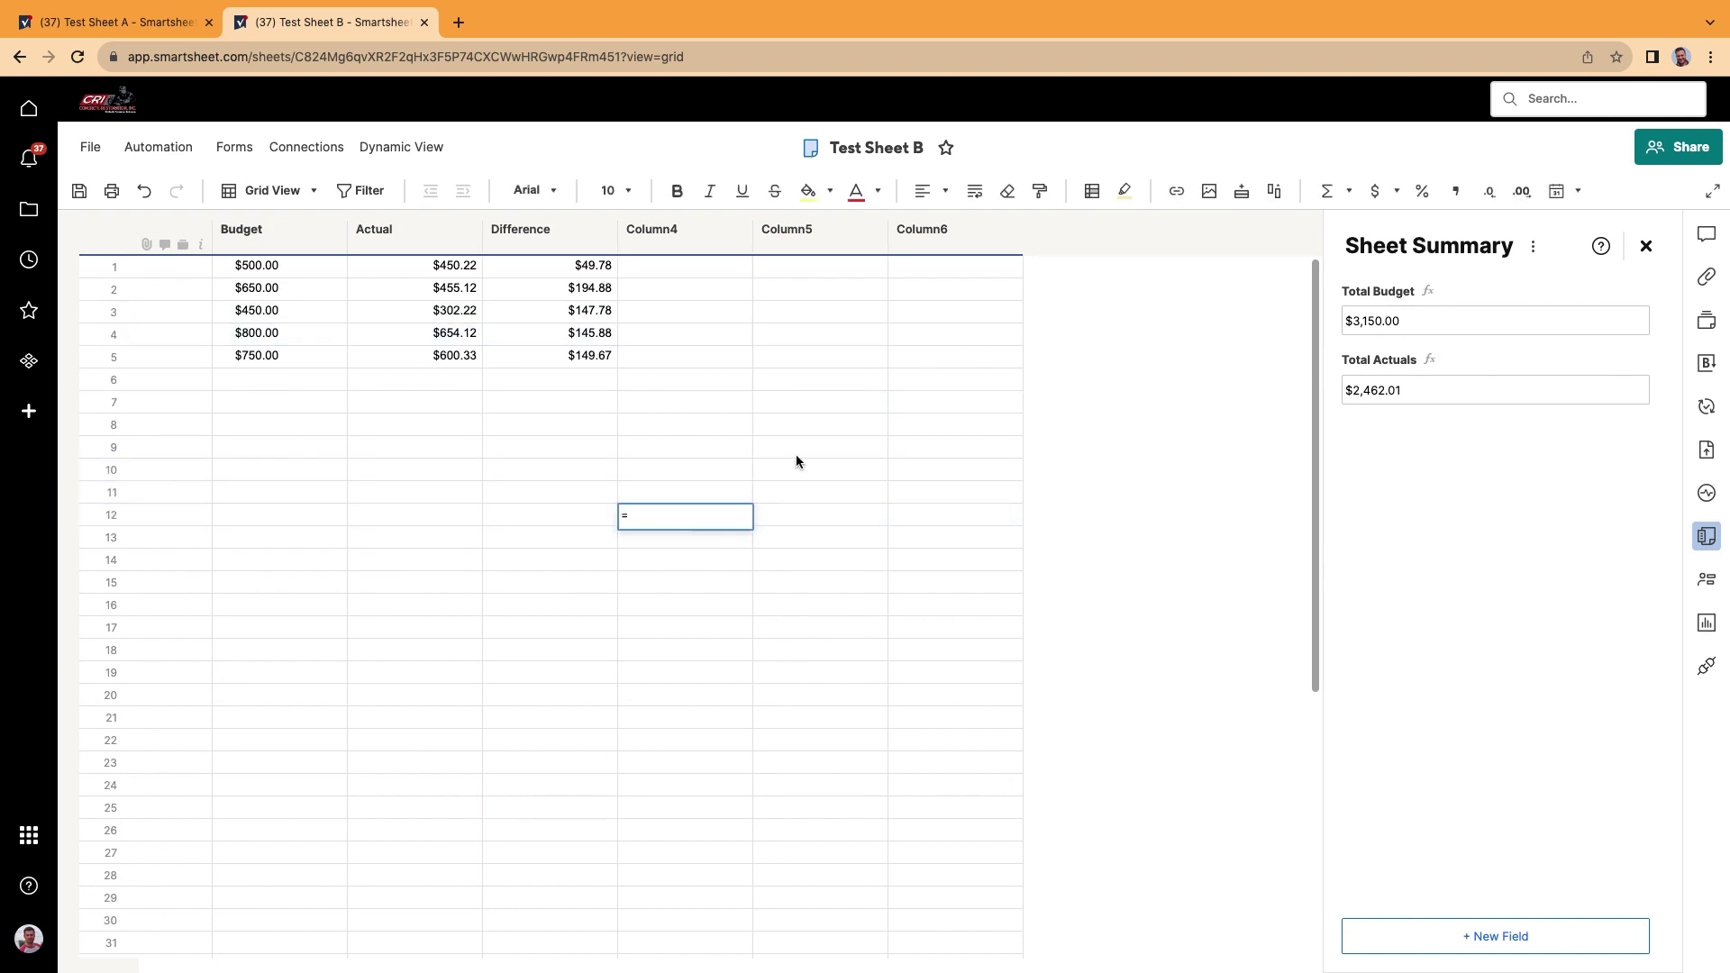
pyautogui.click(1385, 320)
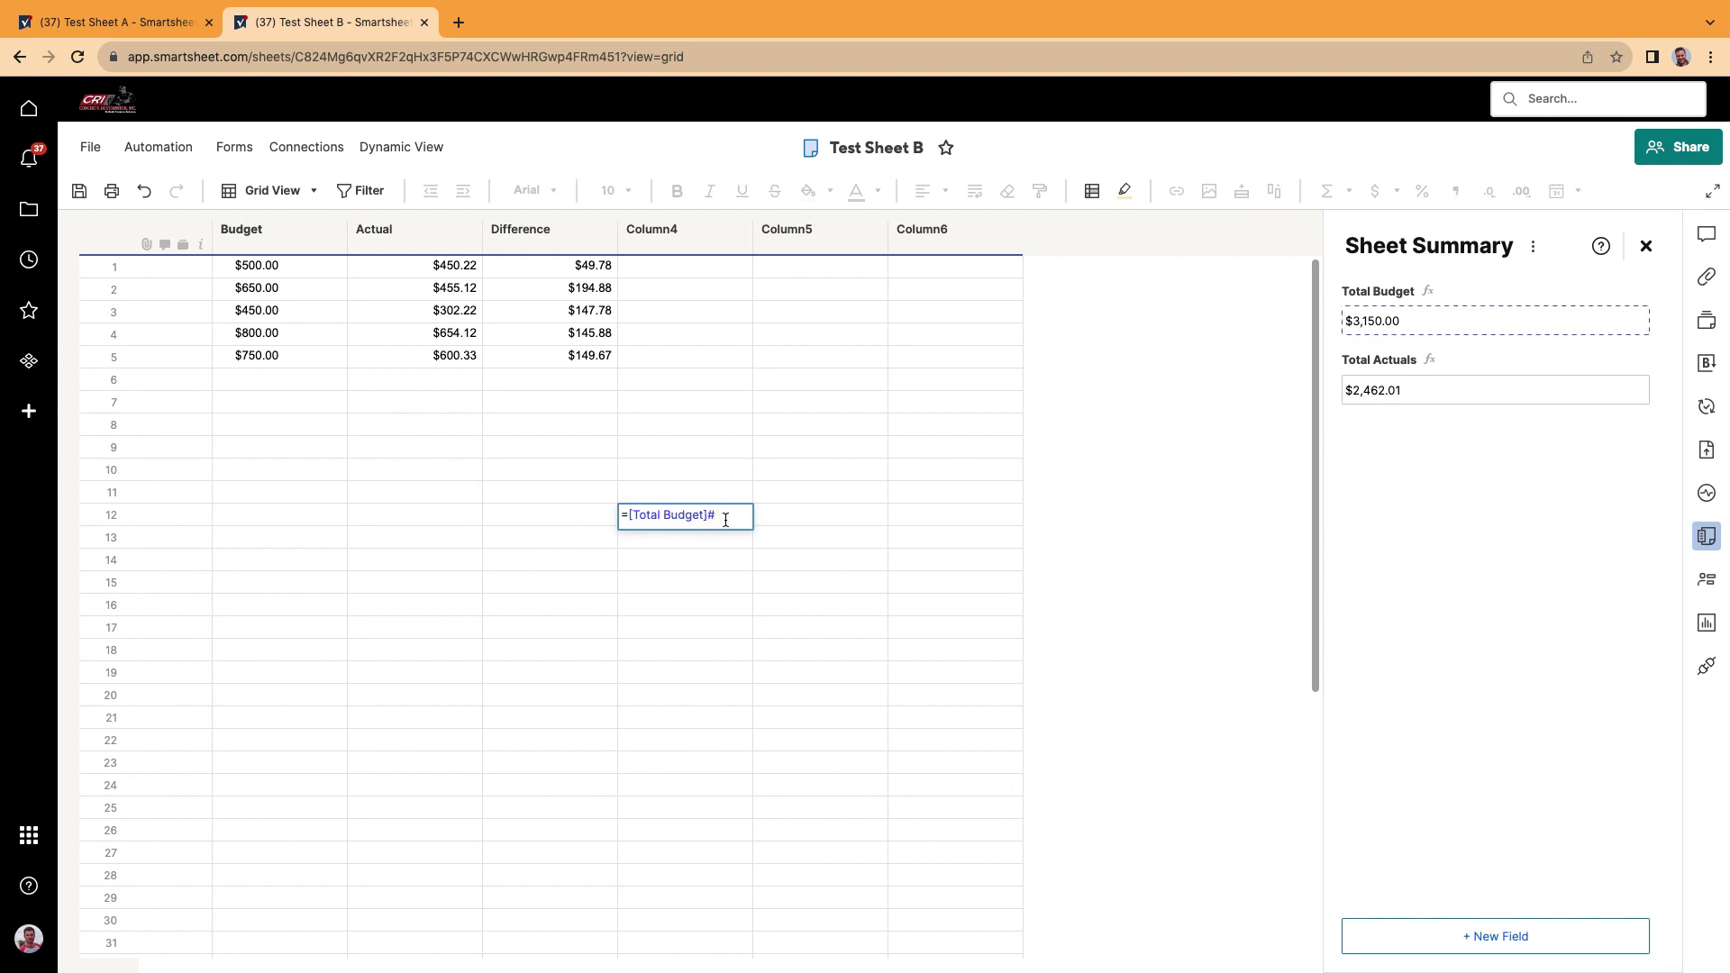
pyautogui.press('Return')
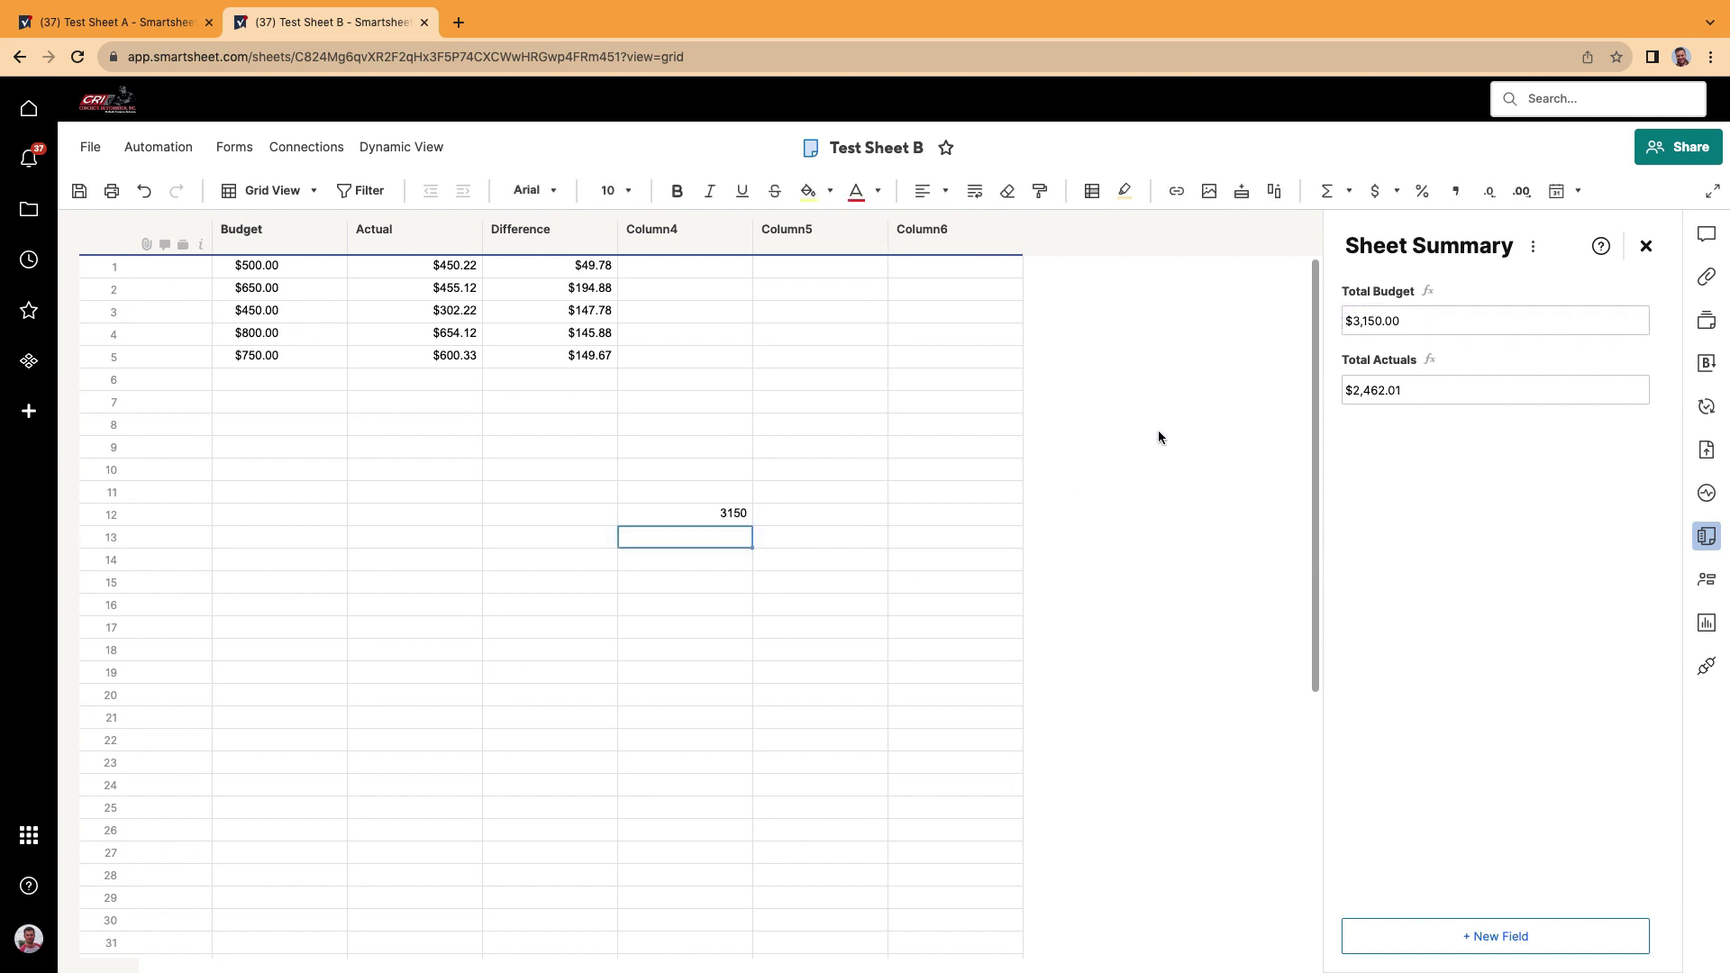
pyautogui.click(745, 513)
pyautogui.click(1373, 193)
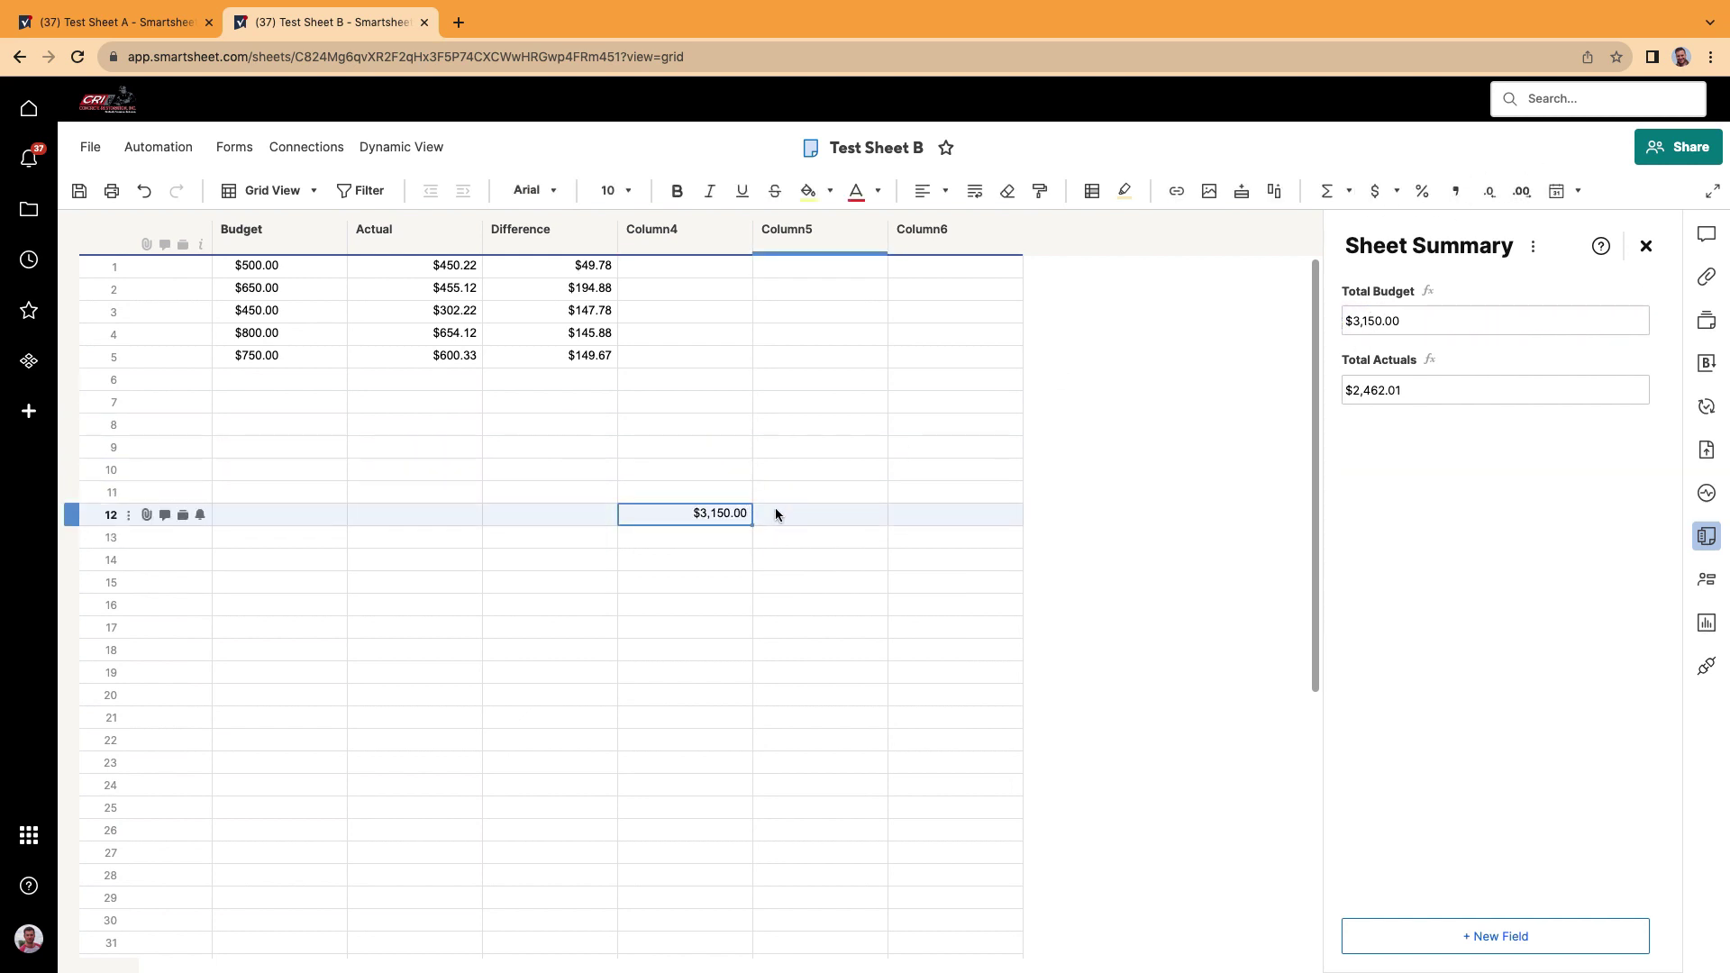
pyautogui.click(717, 606)
pyautogui.click(549, 648)
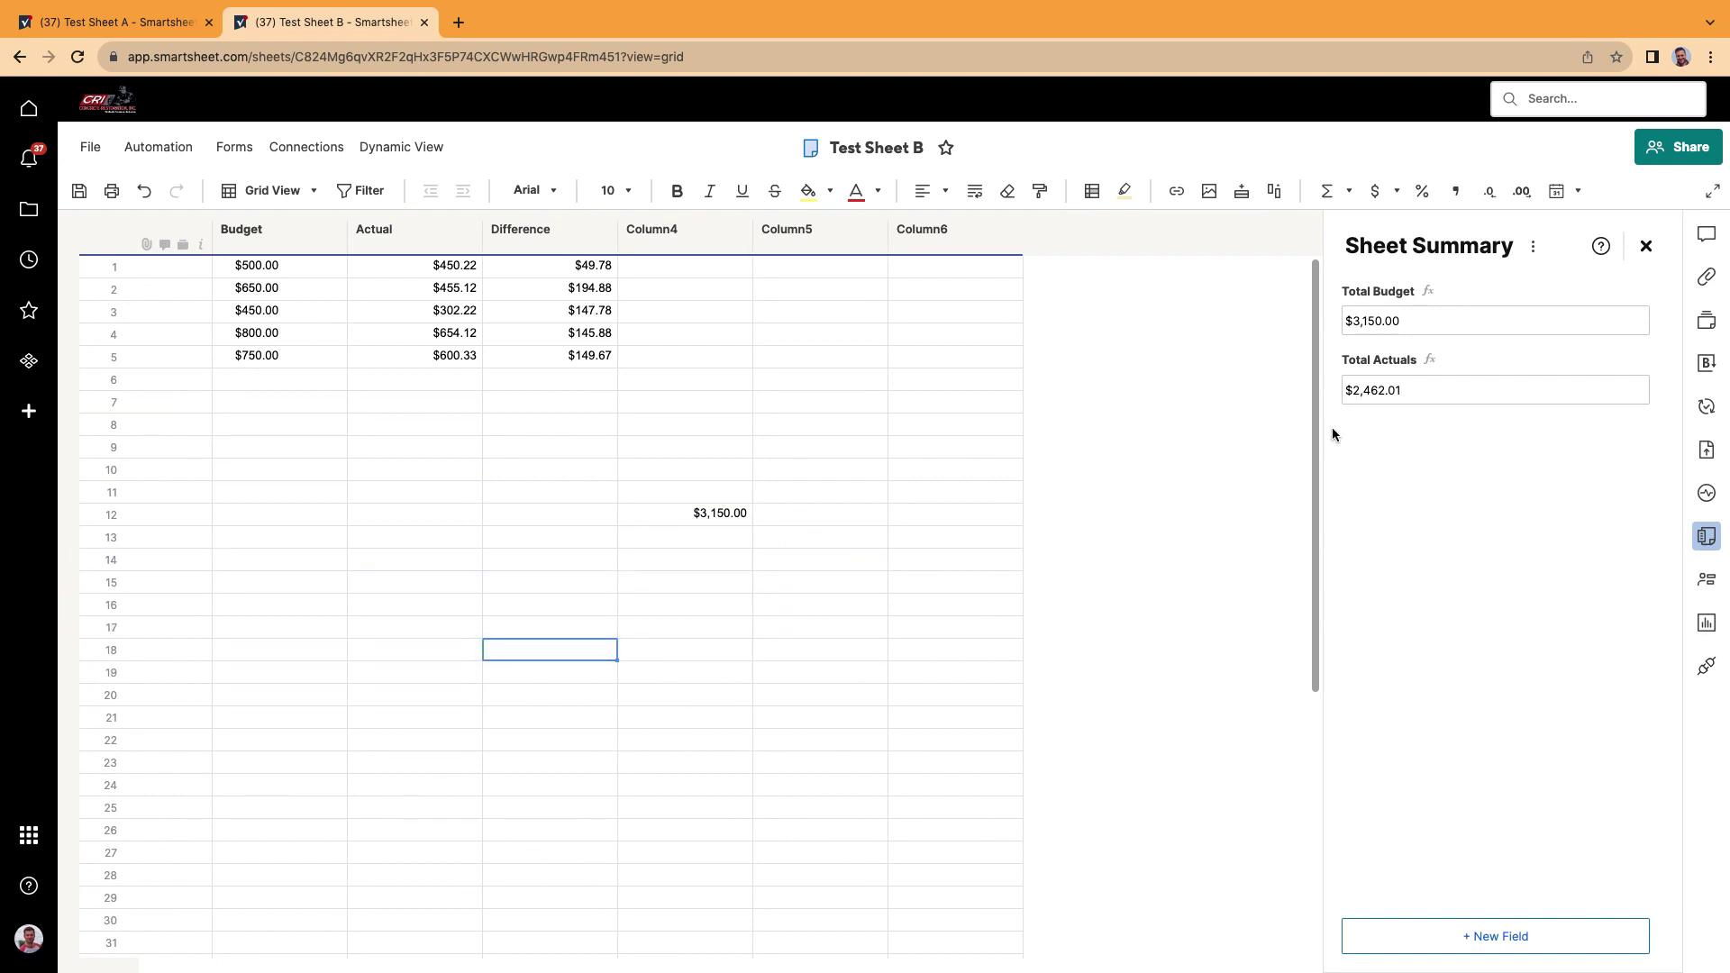
pyautogui.click(1384, 391)
pyautogui.click(551, 620)
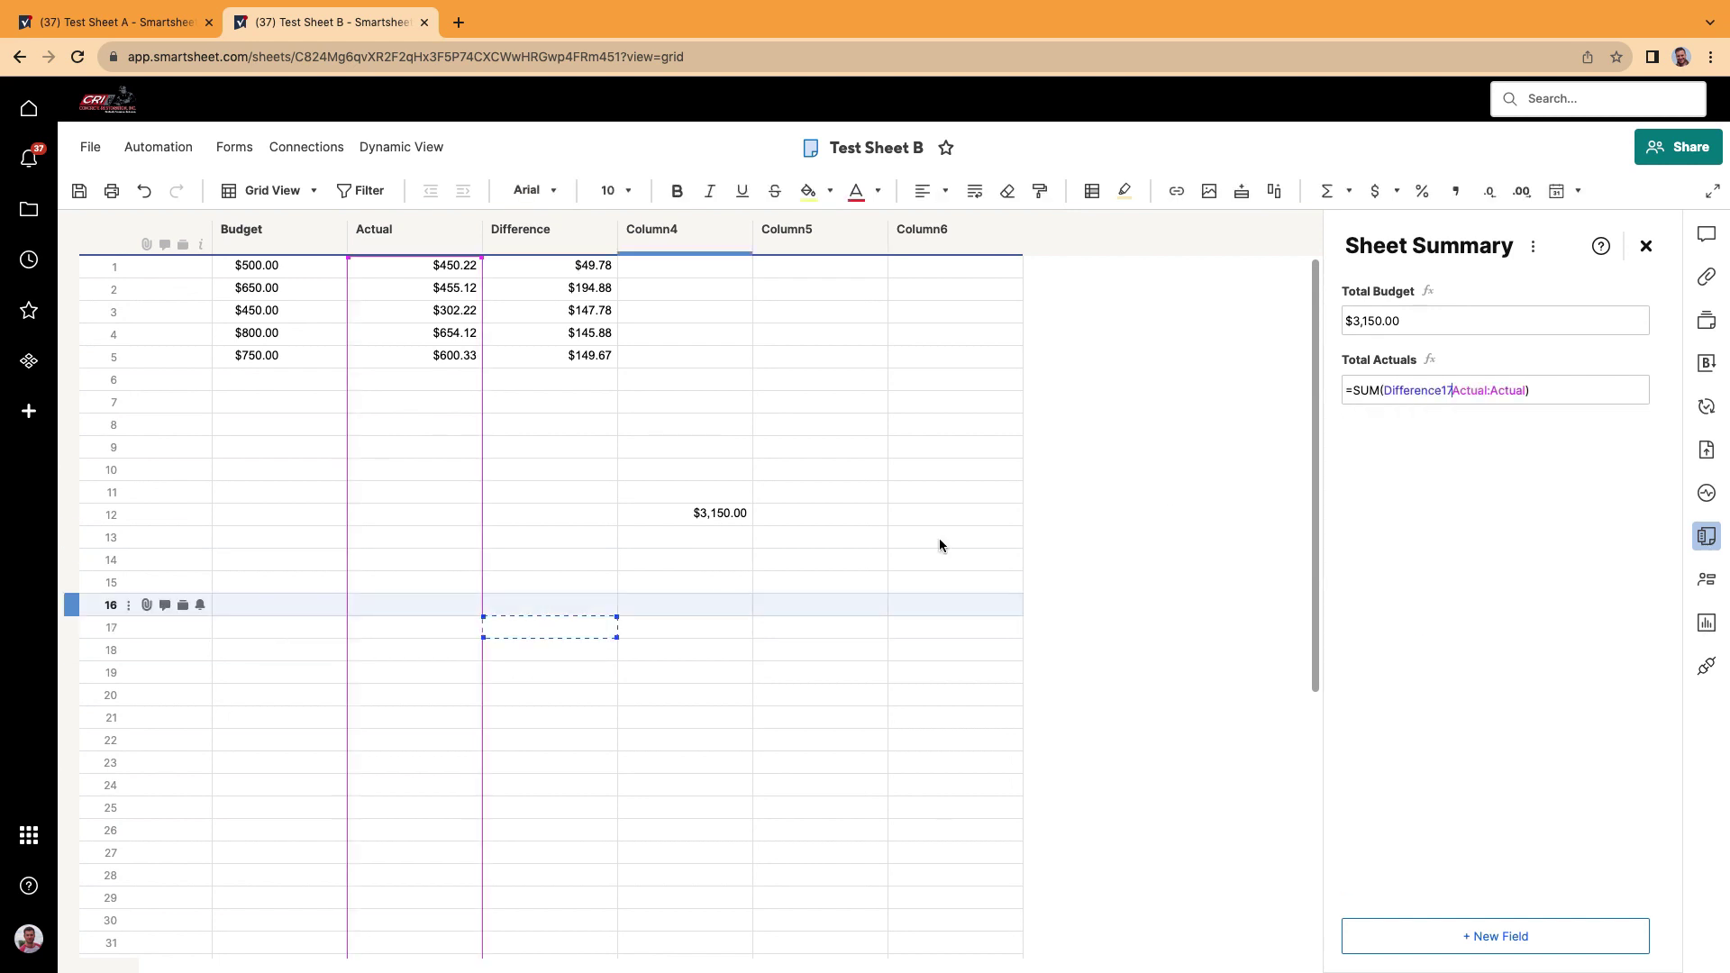
pyautogui.click(144, 191)
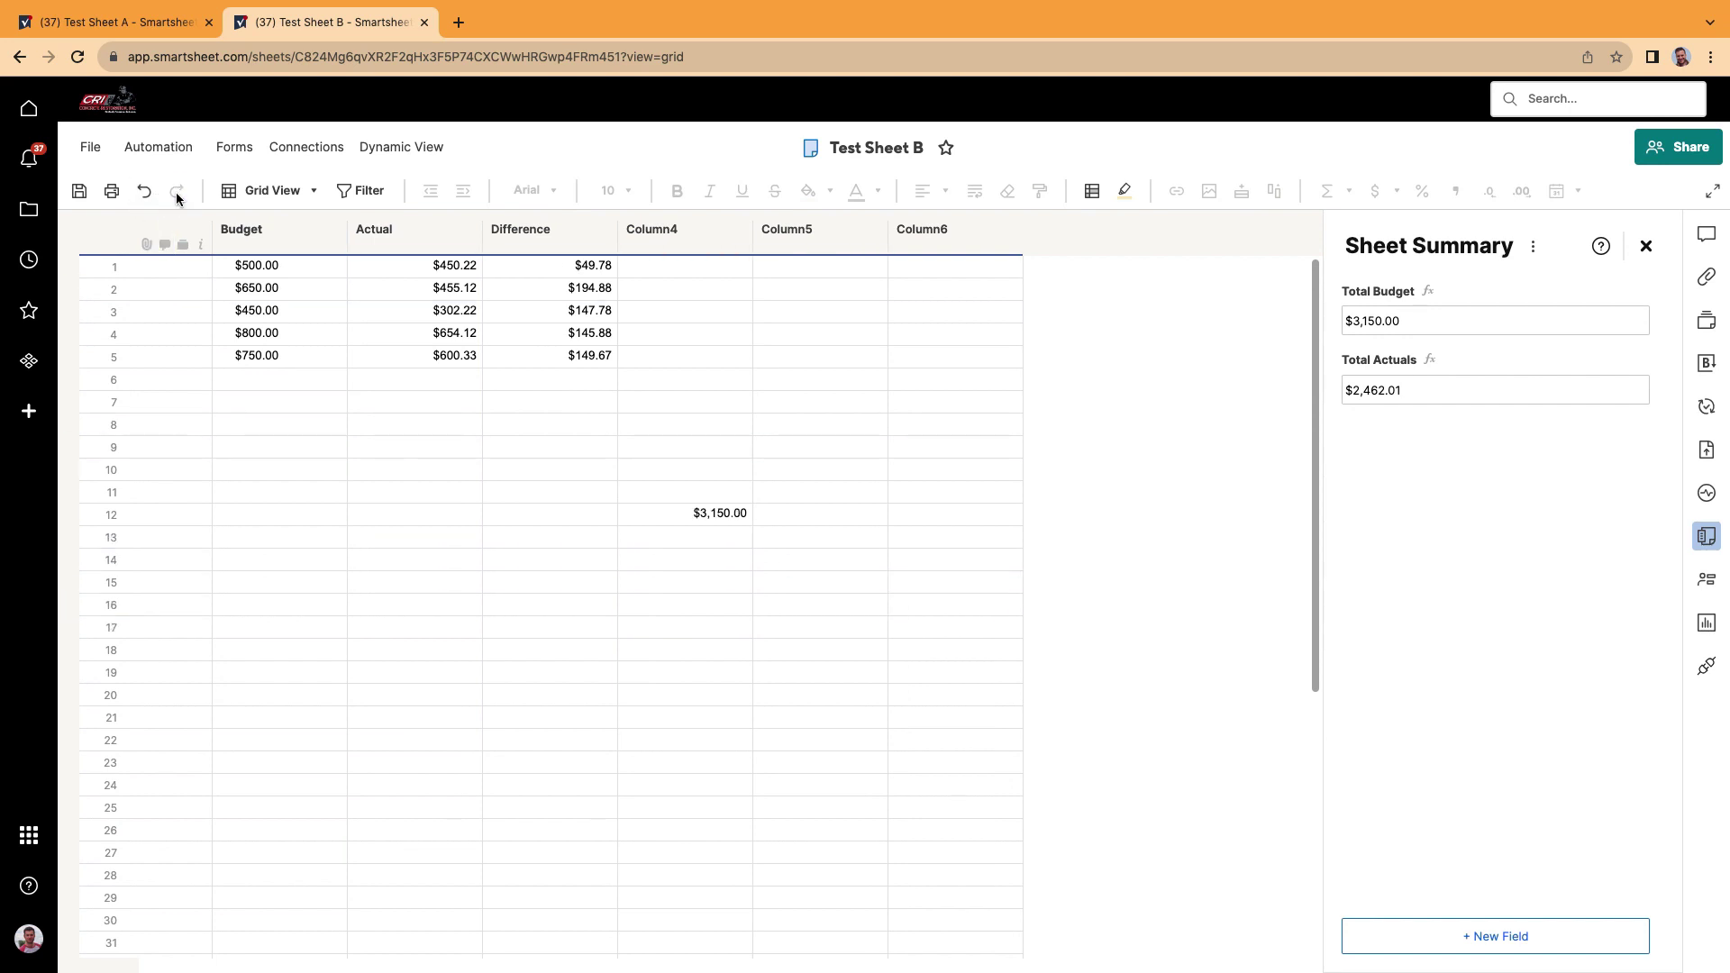
pyautogui.click(798, 587)
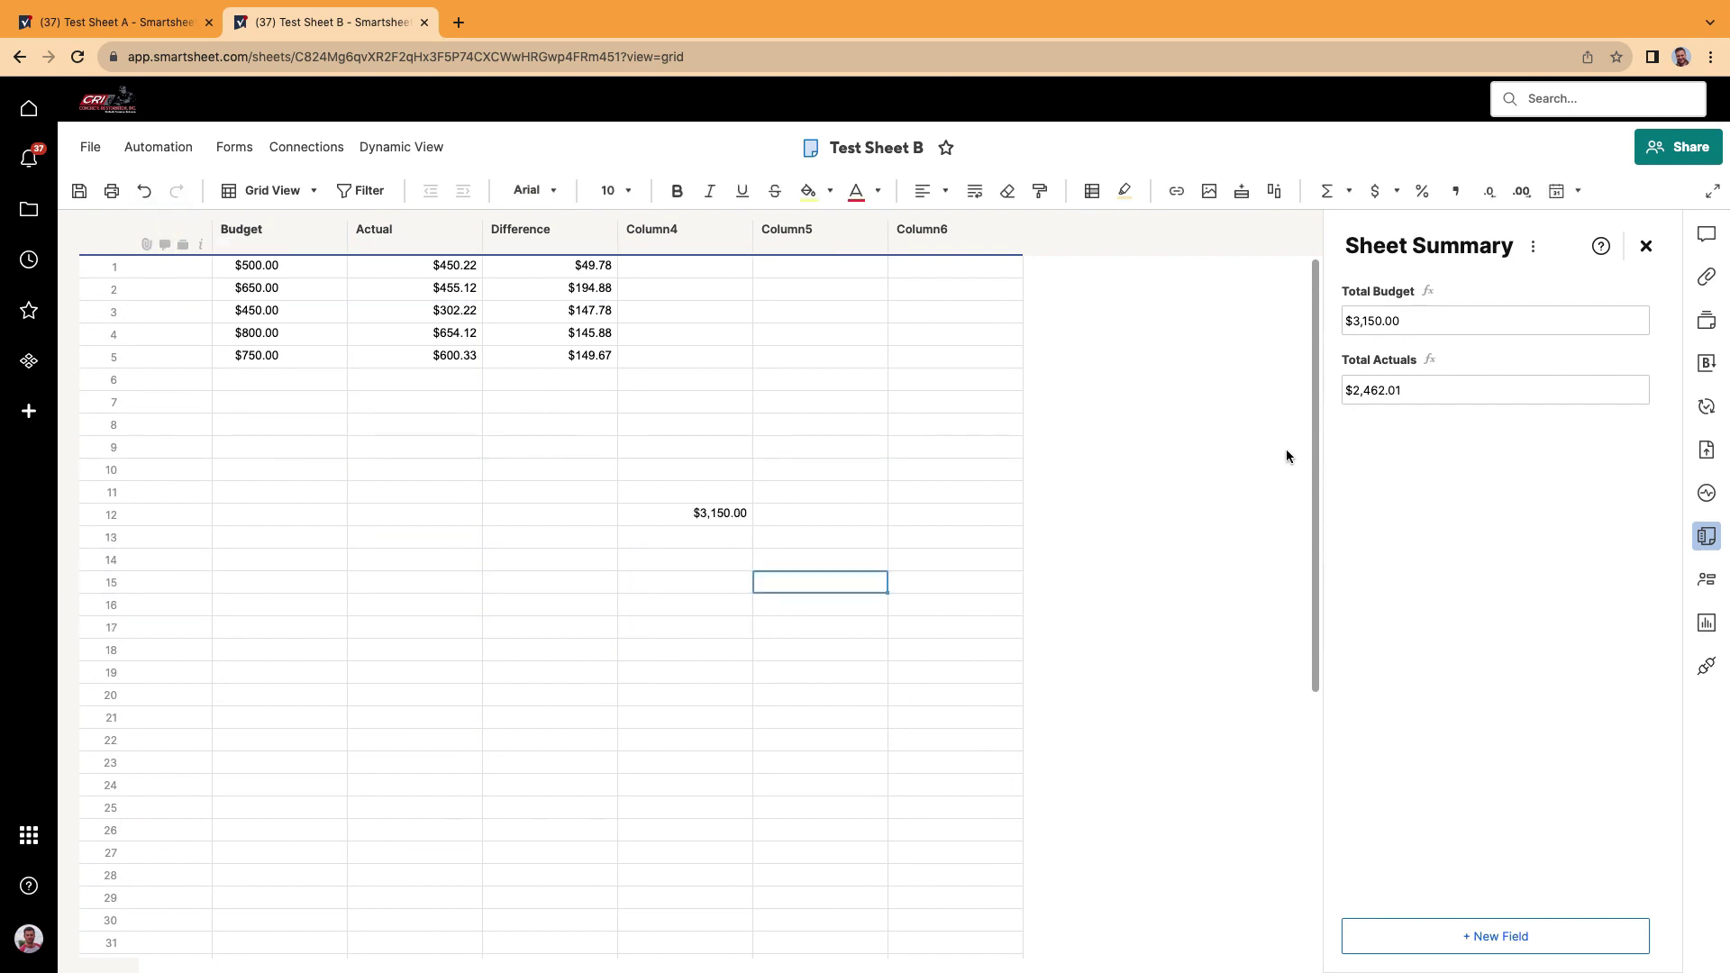
pyautogui.click(1377, 394)
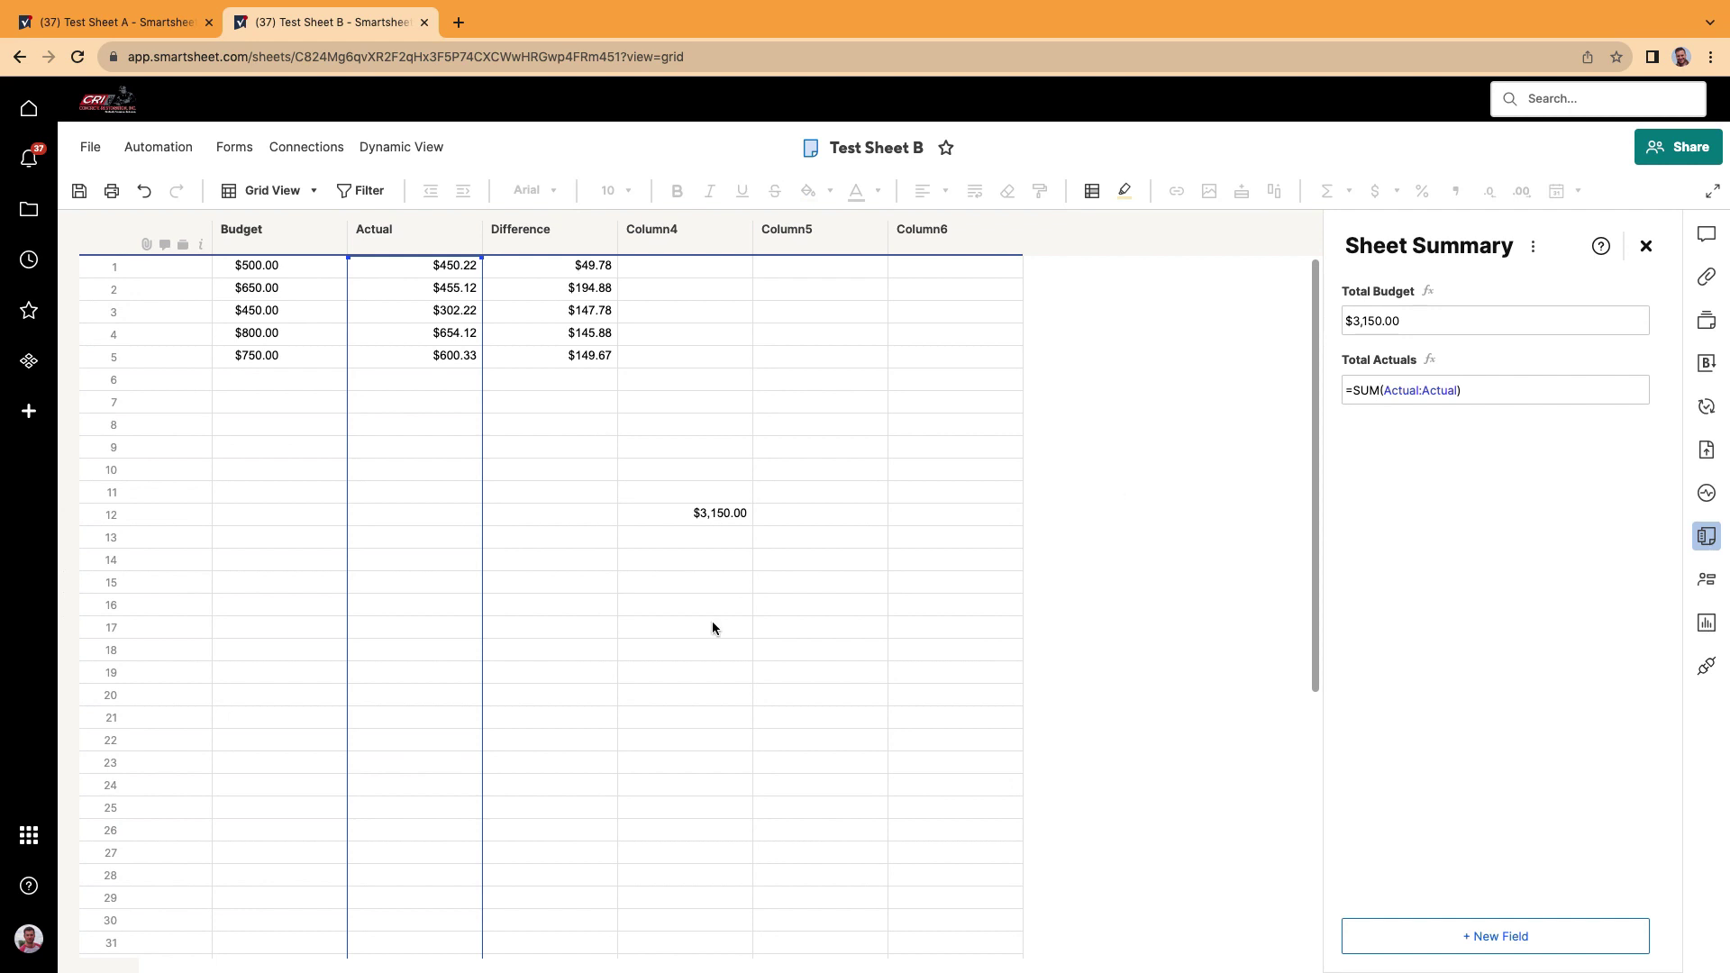
pyautogui.click(759, 584)
pyautogui.click(768, 584)
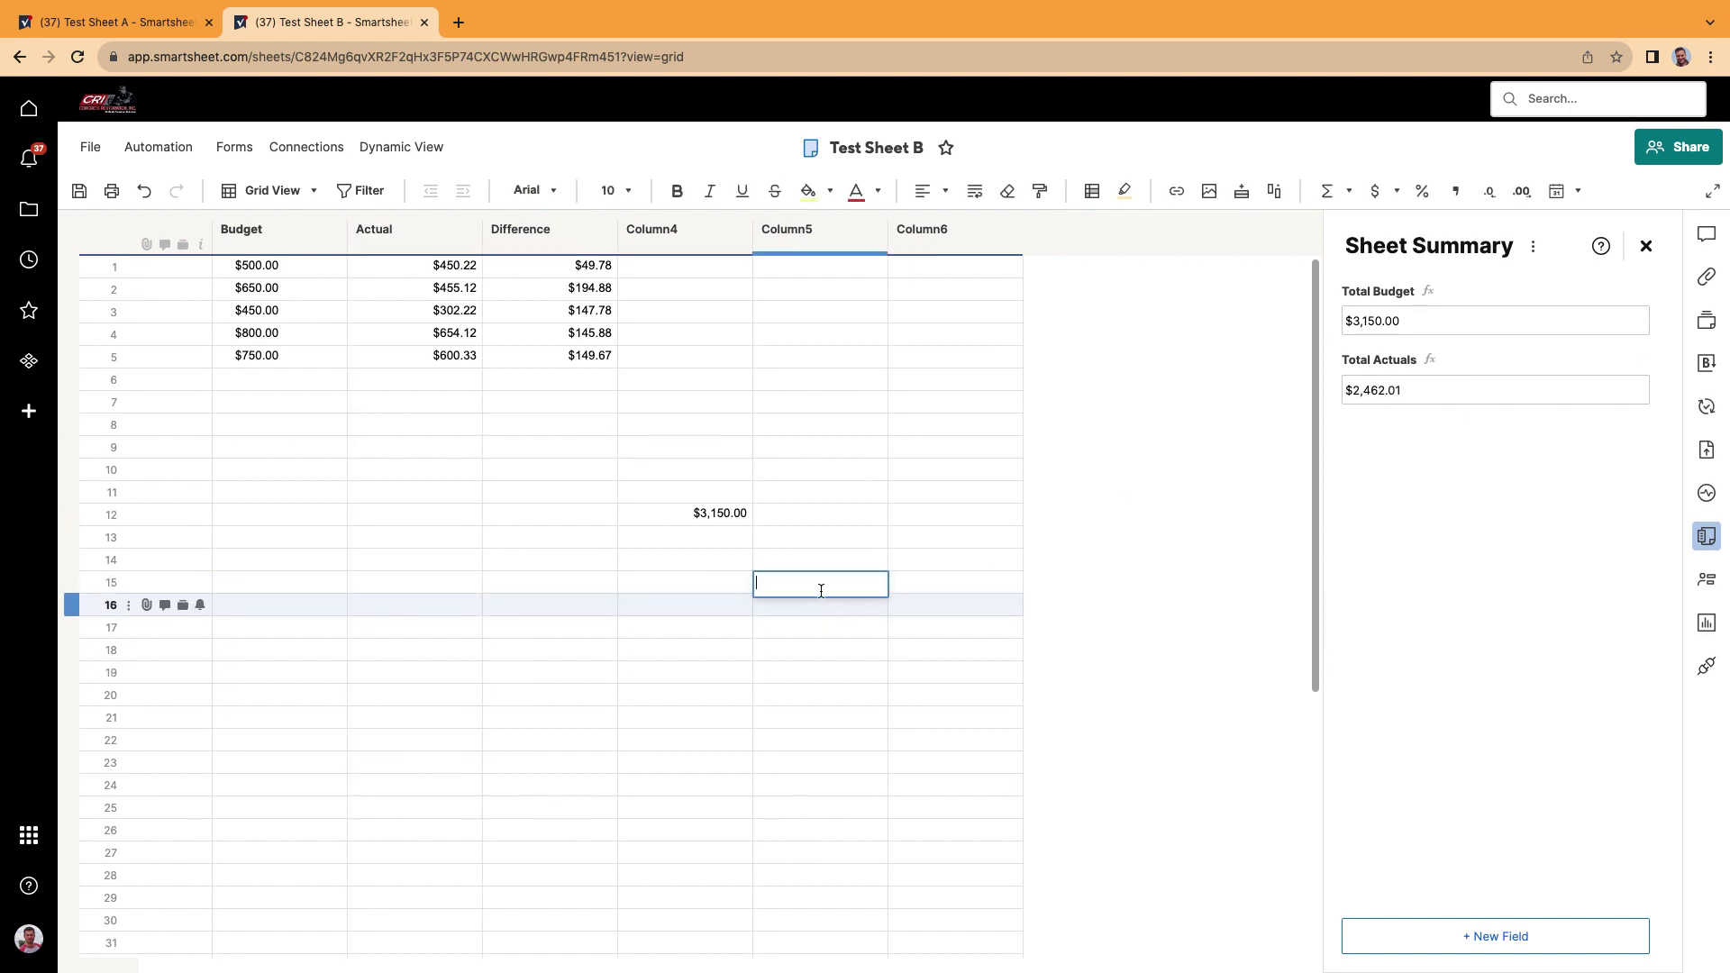
pyautogui.click(1371, 393)
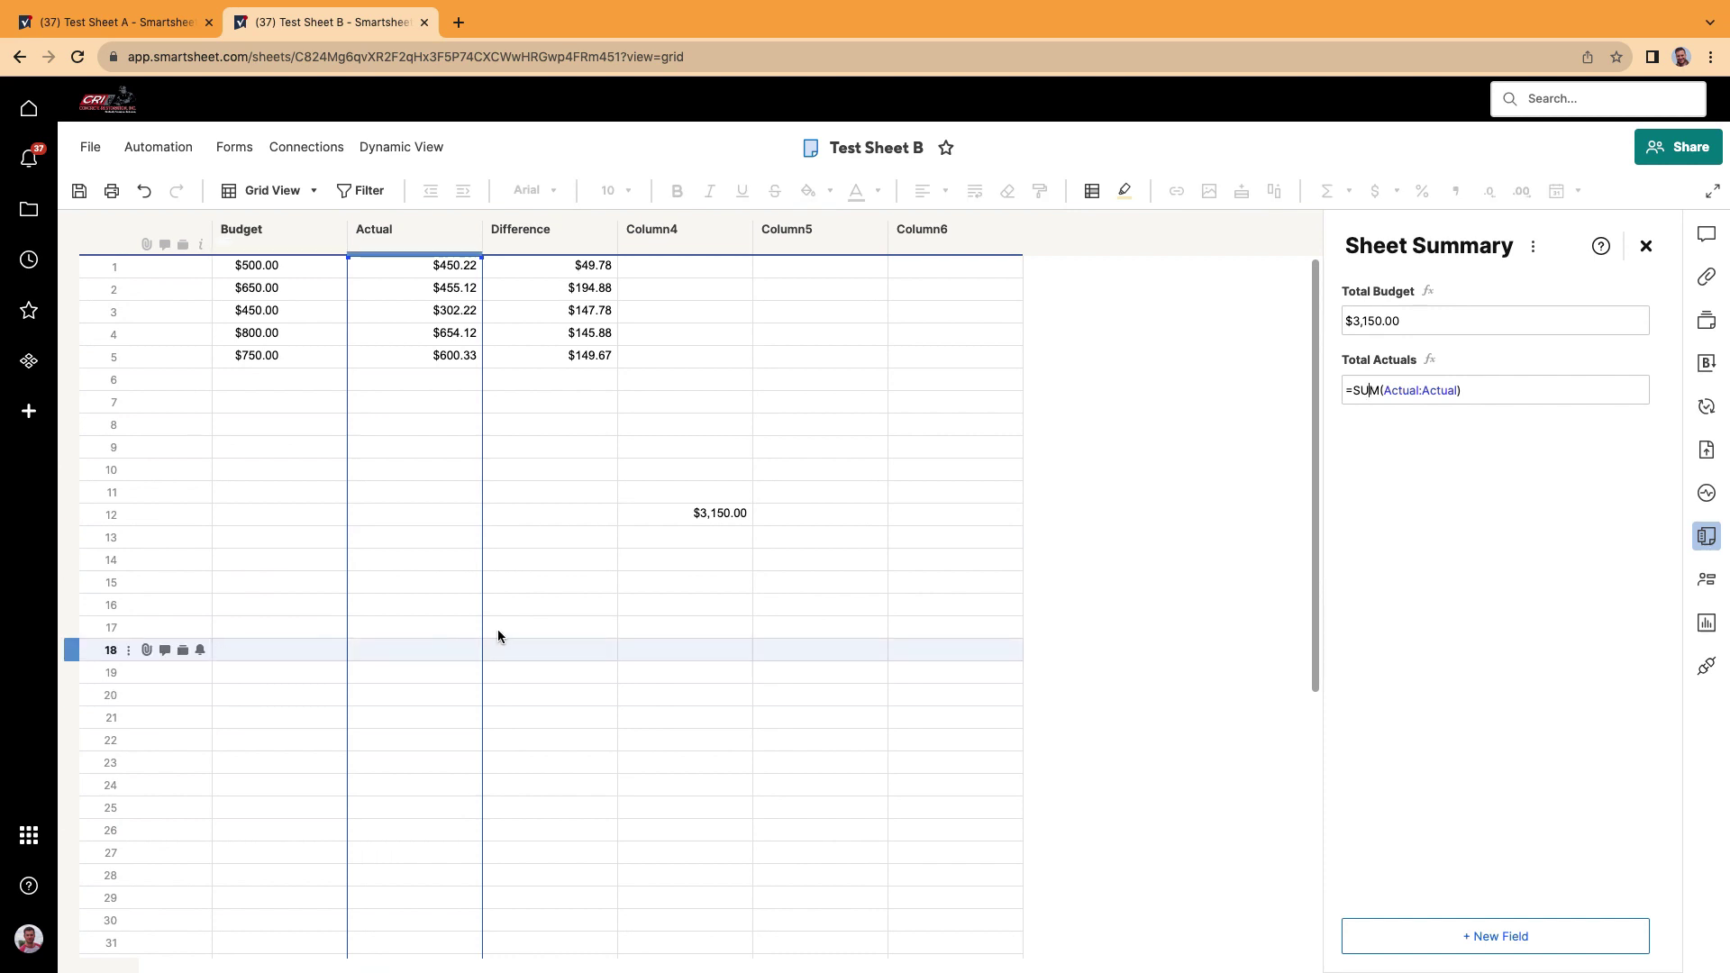
pyautogui.click(799, 584)
pyautogui.click(802, 584)
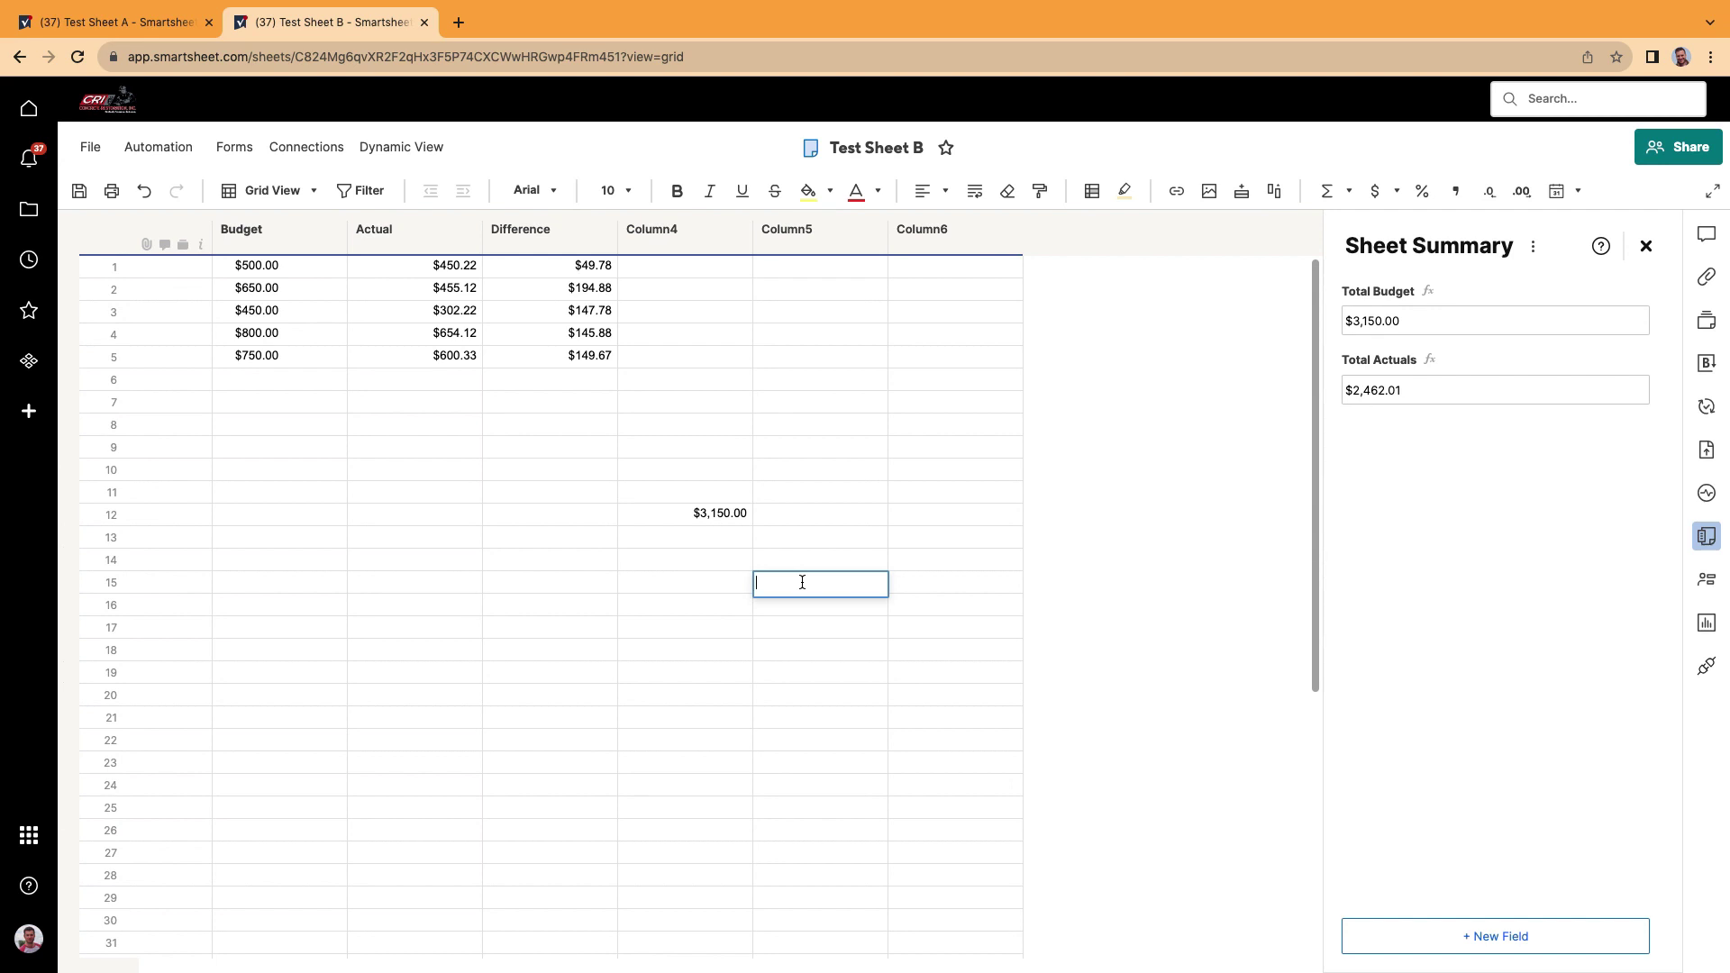
# - Enter =[Total Actuals]# in Column5 row 15 and format it as currency ($2,462.01)
pyautogui.write('Total Actuals')
pyautogui.write(']#')
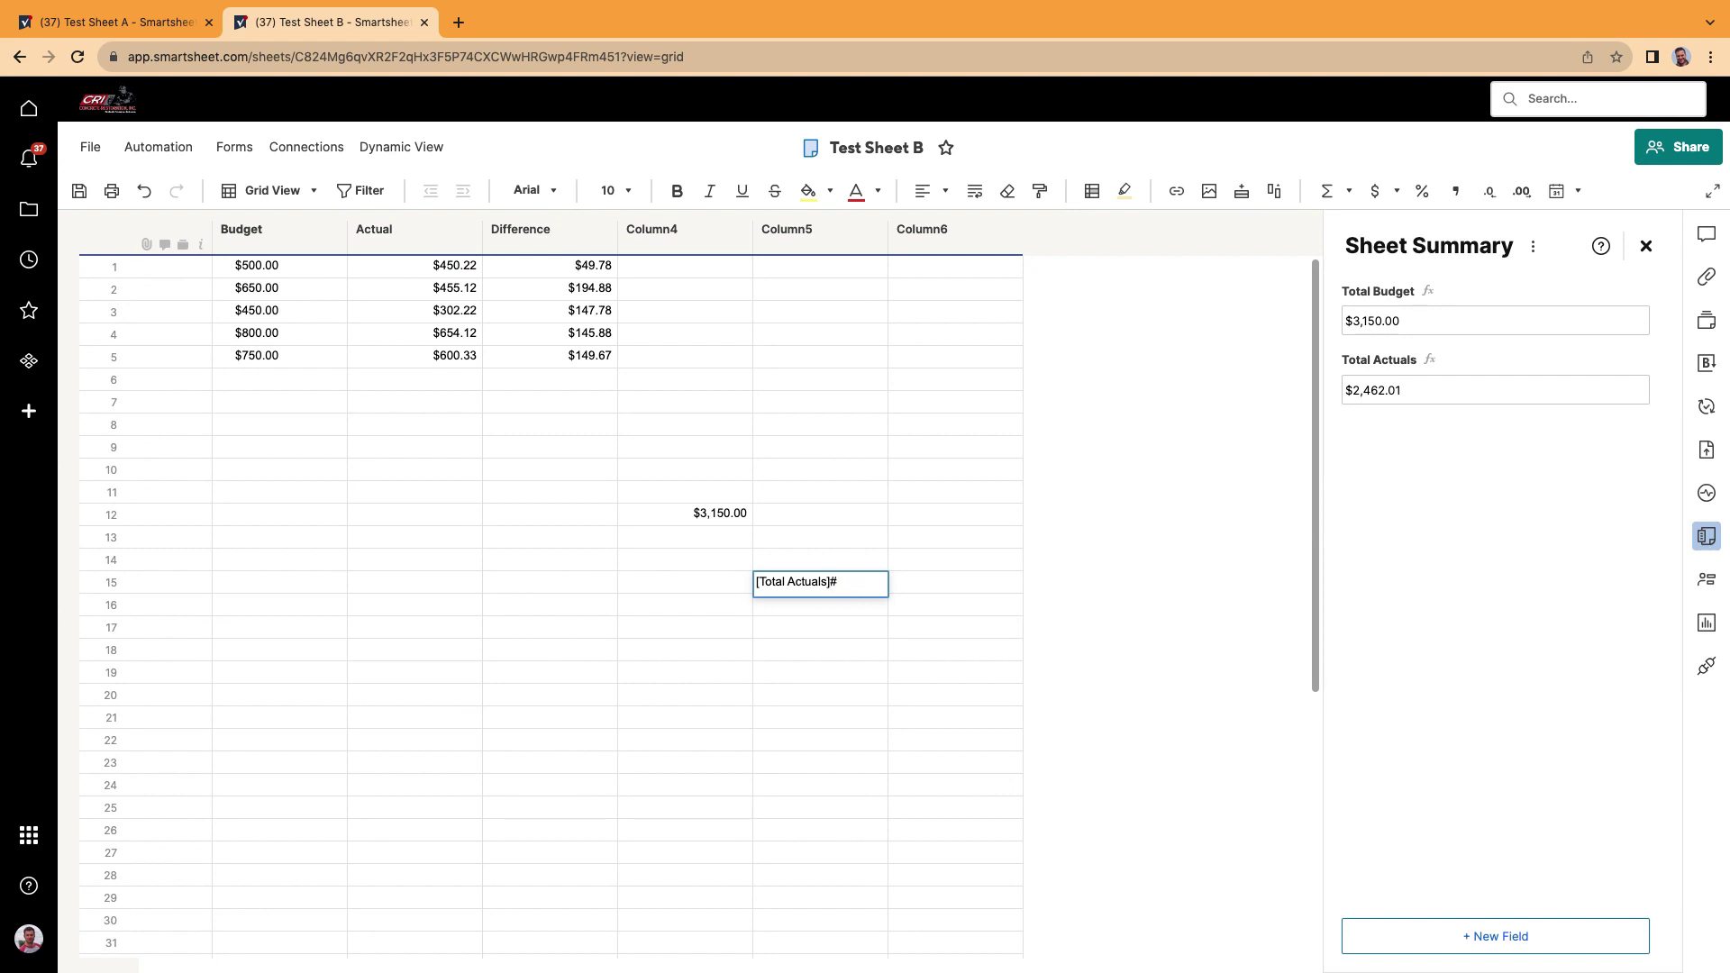
pyautogui.click(757, 581)
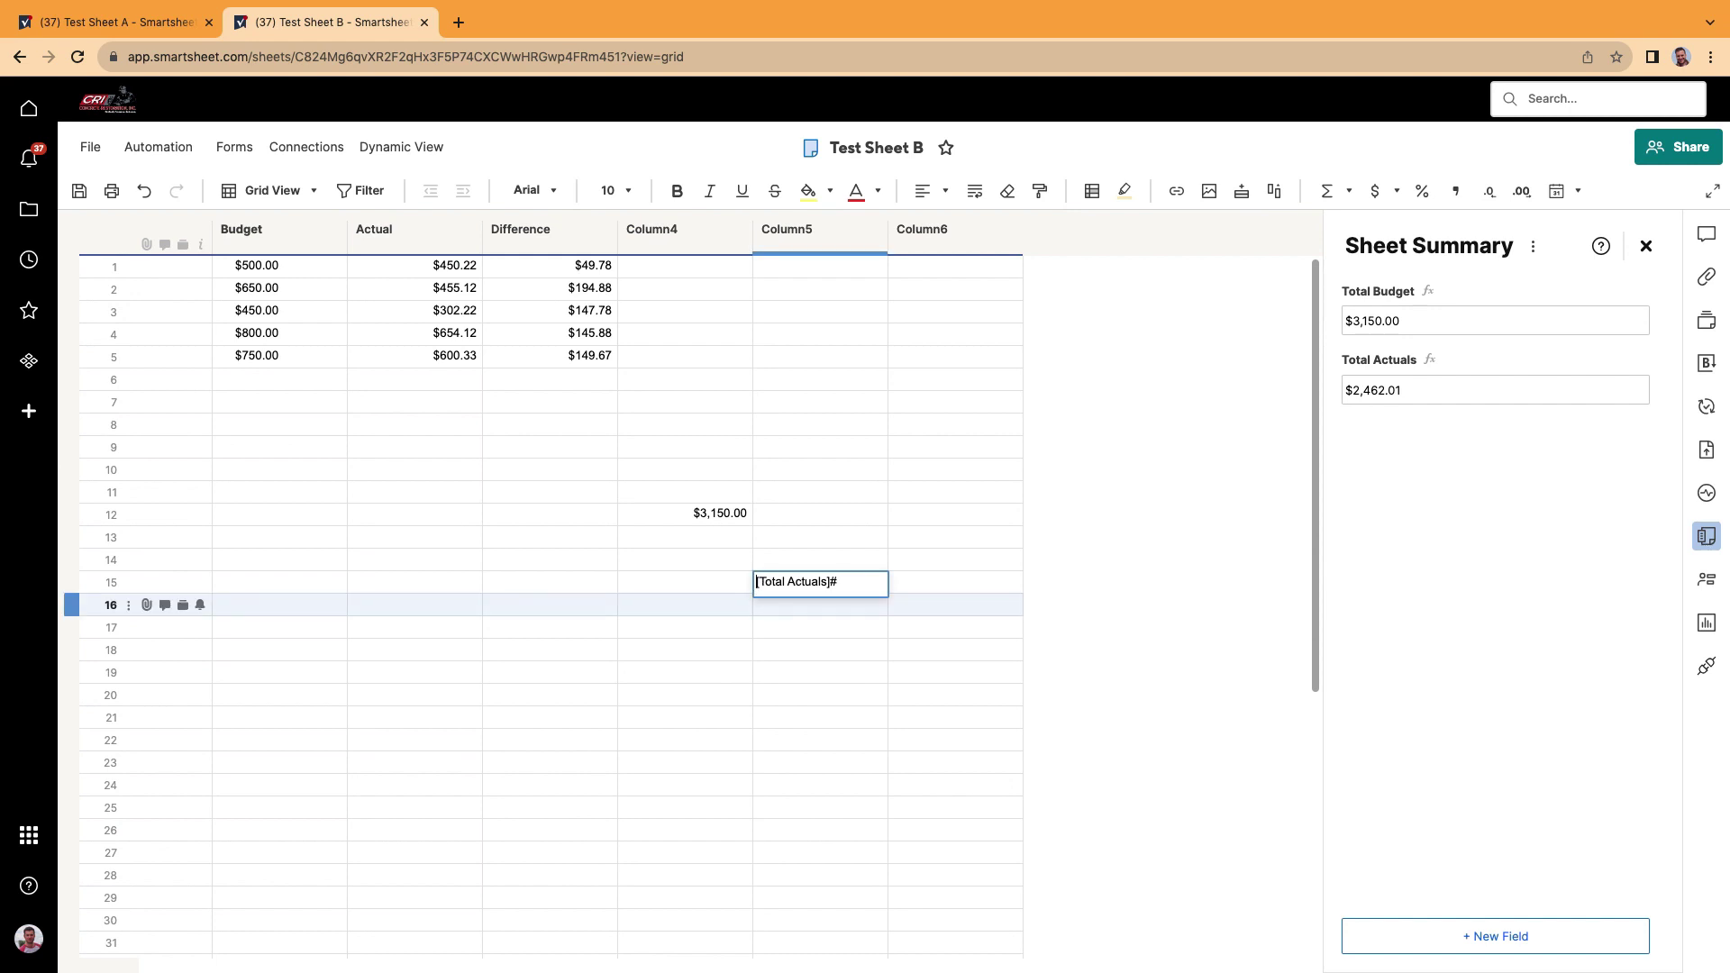
pyautogui.write('=')
pyautogui.press('Return')
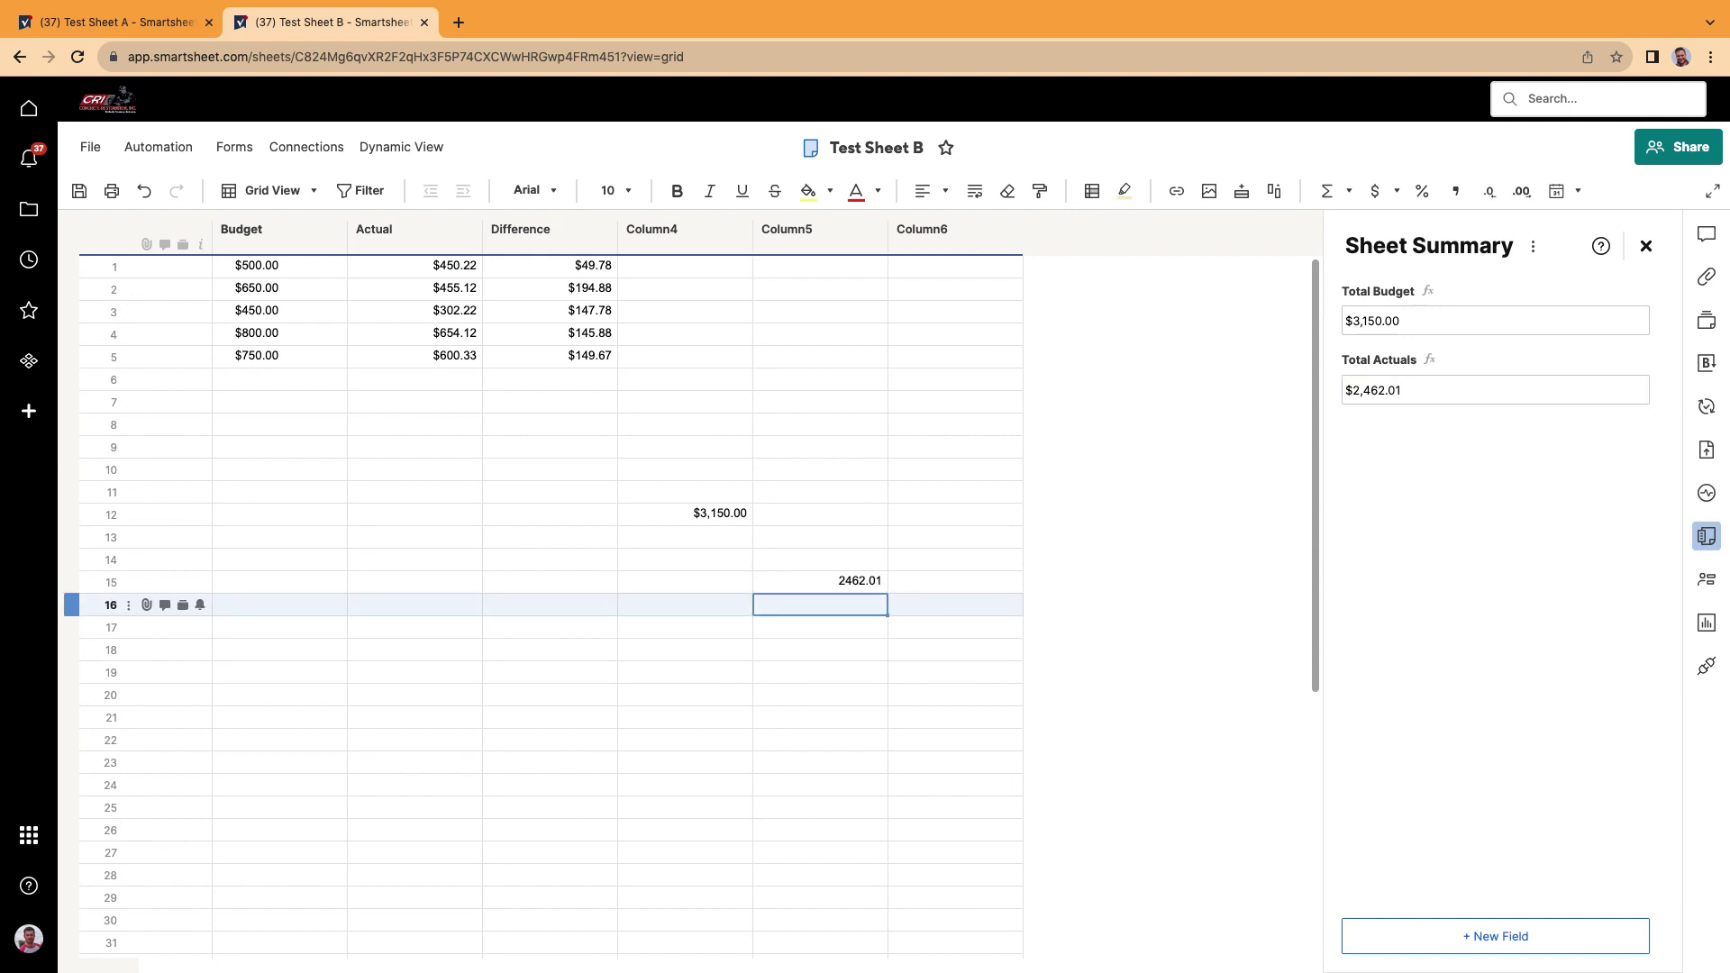
pyautogui.click(814, 583)
pyautogui.click(1373, 191)
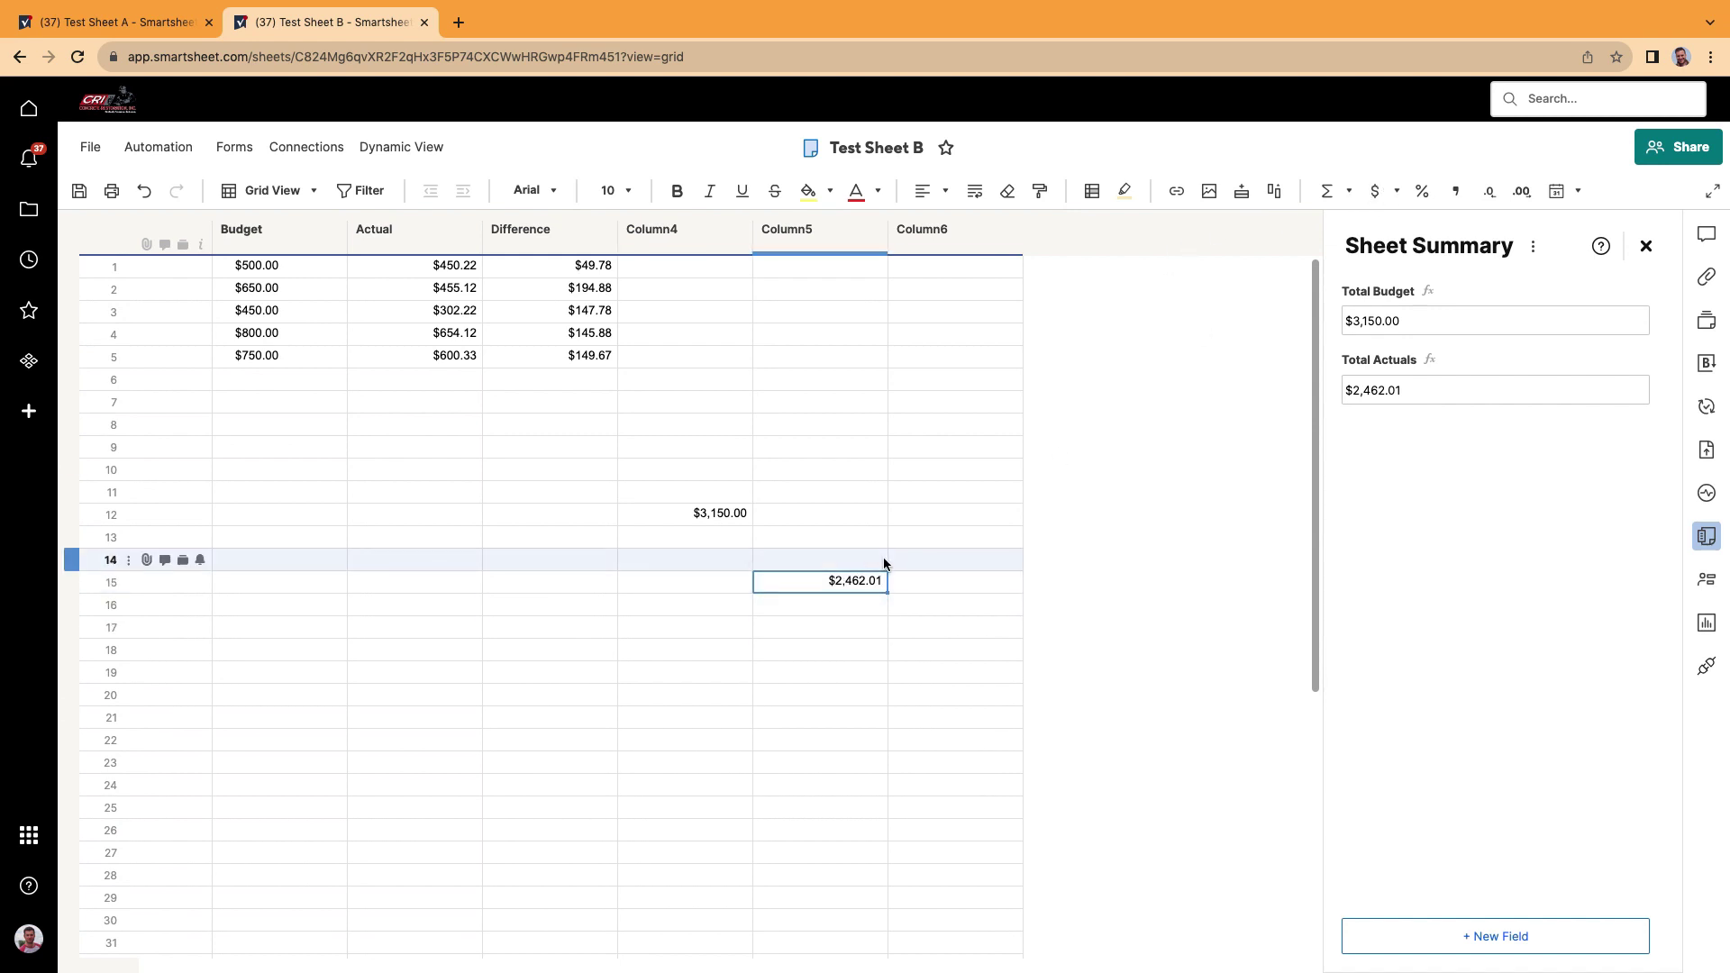
pyautogui.doubleClick(823, 583)
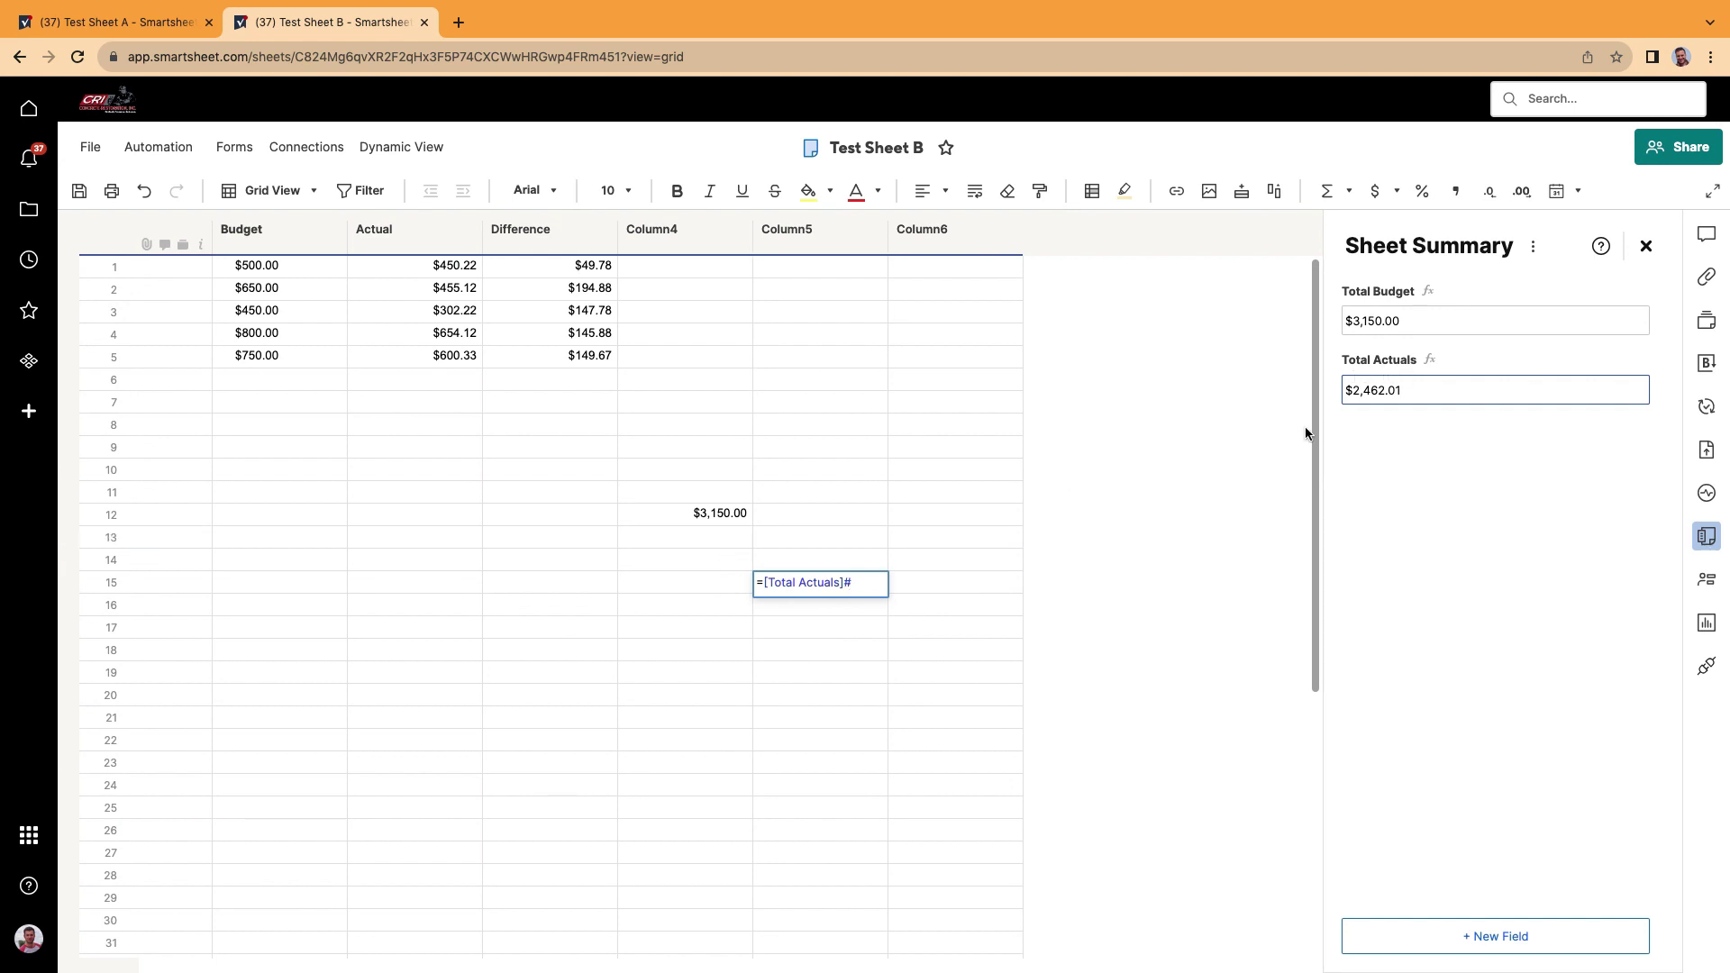
pyautogui.click(803, 648)
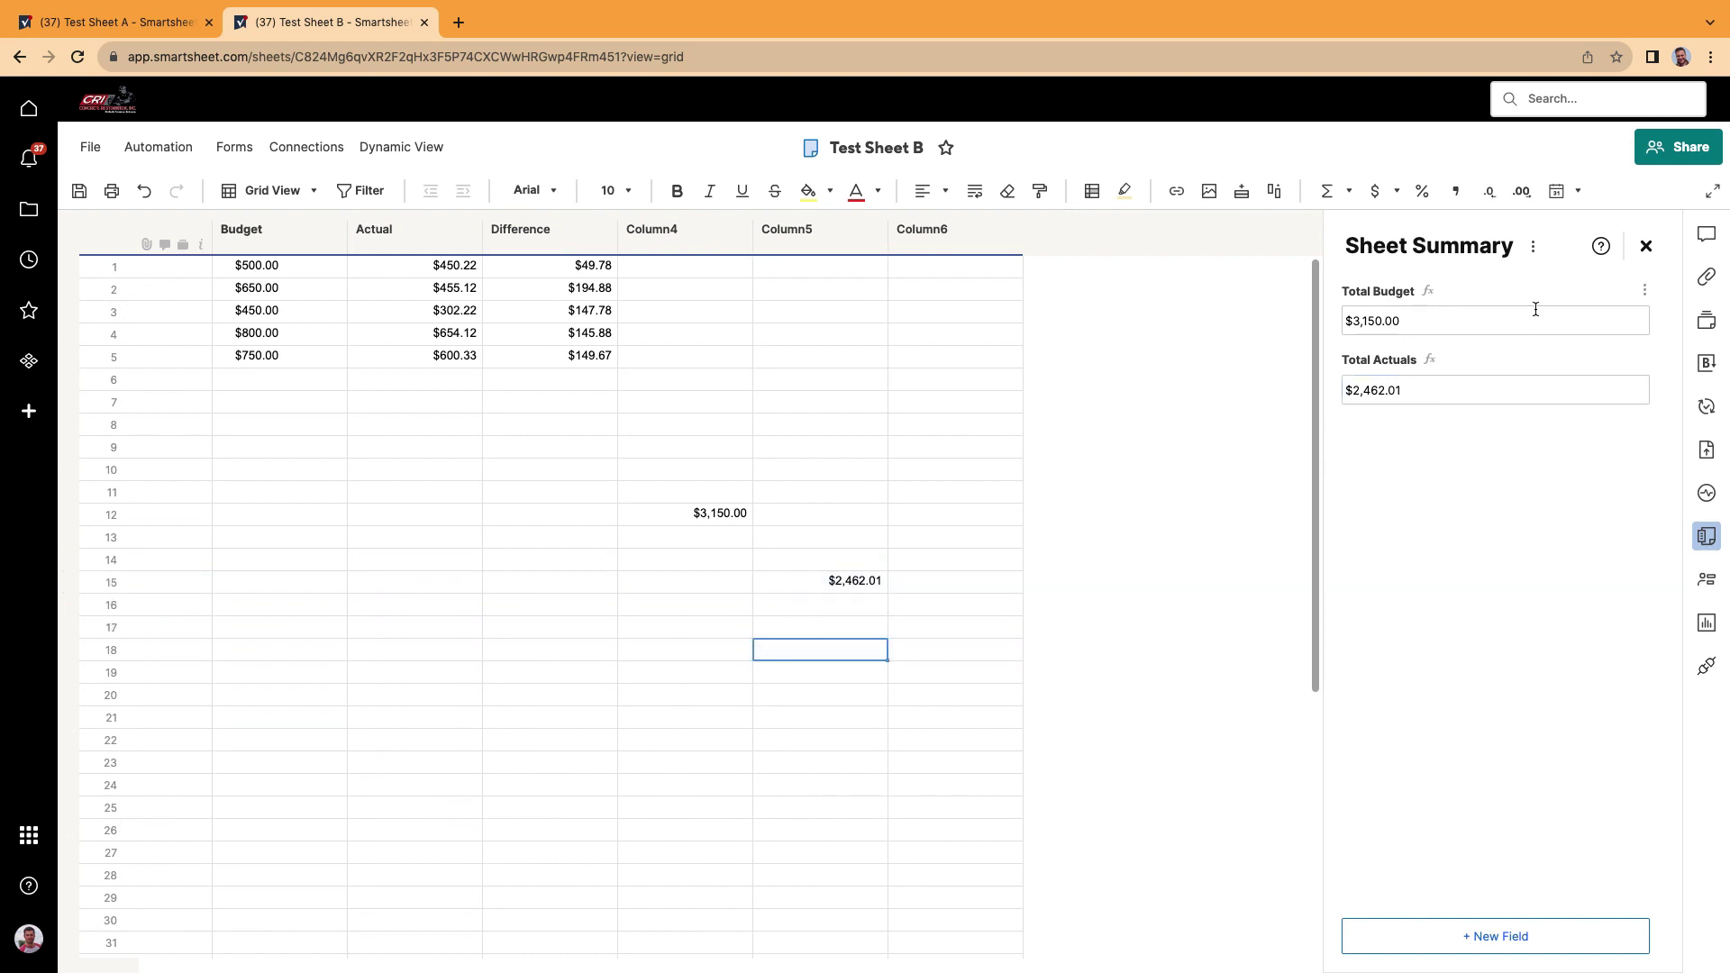
pyautogui.click(809, 582)
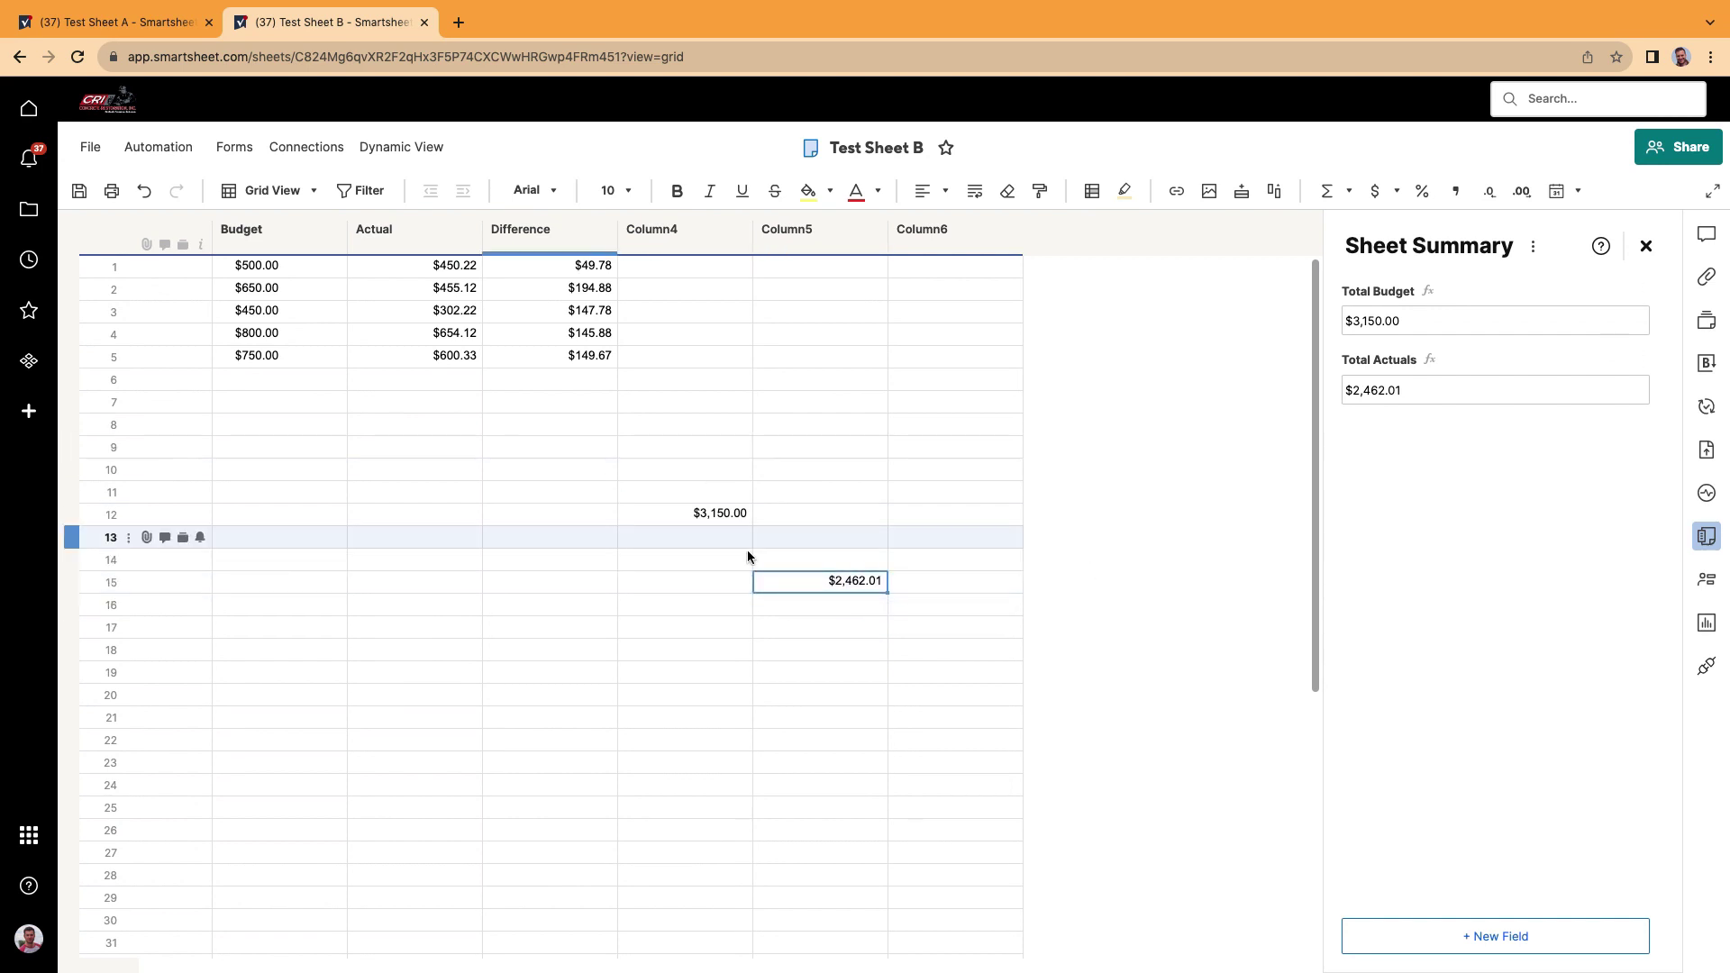
pyautogui.click(1707, 536)
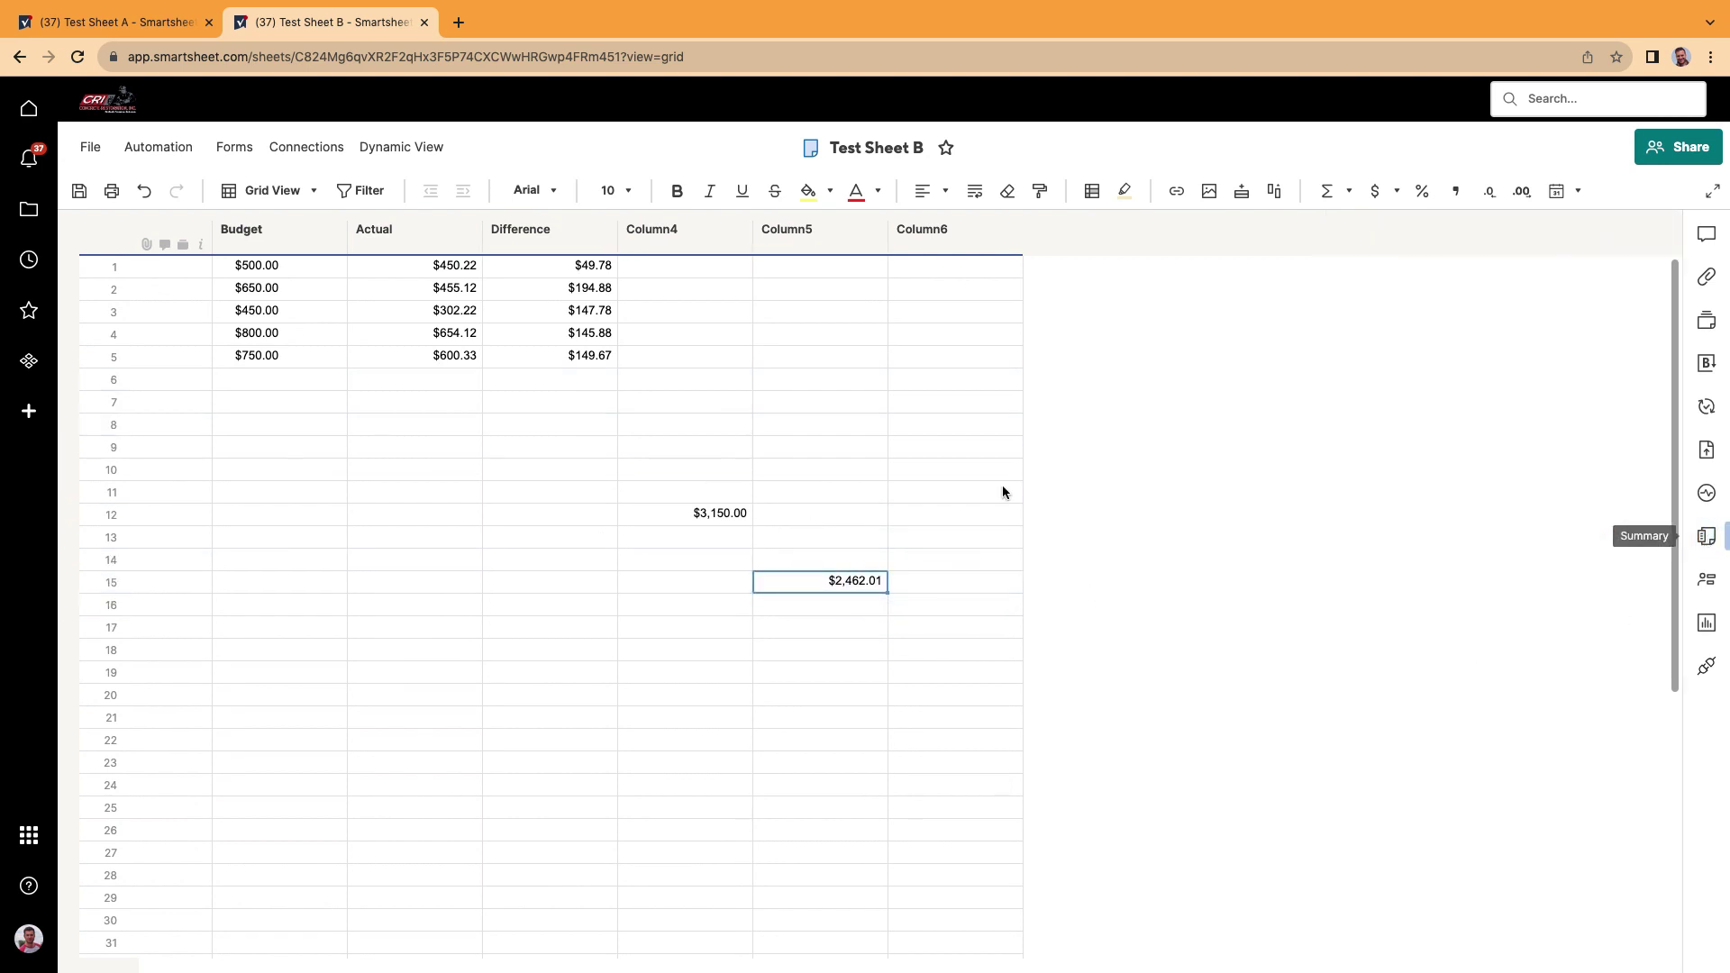
pyautogui.click(1708, 539)
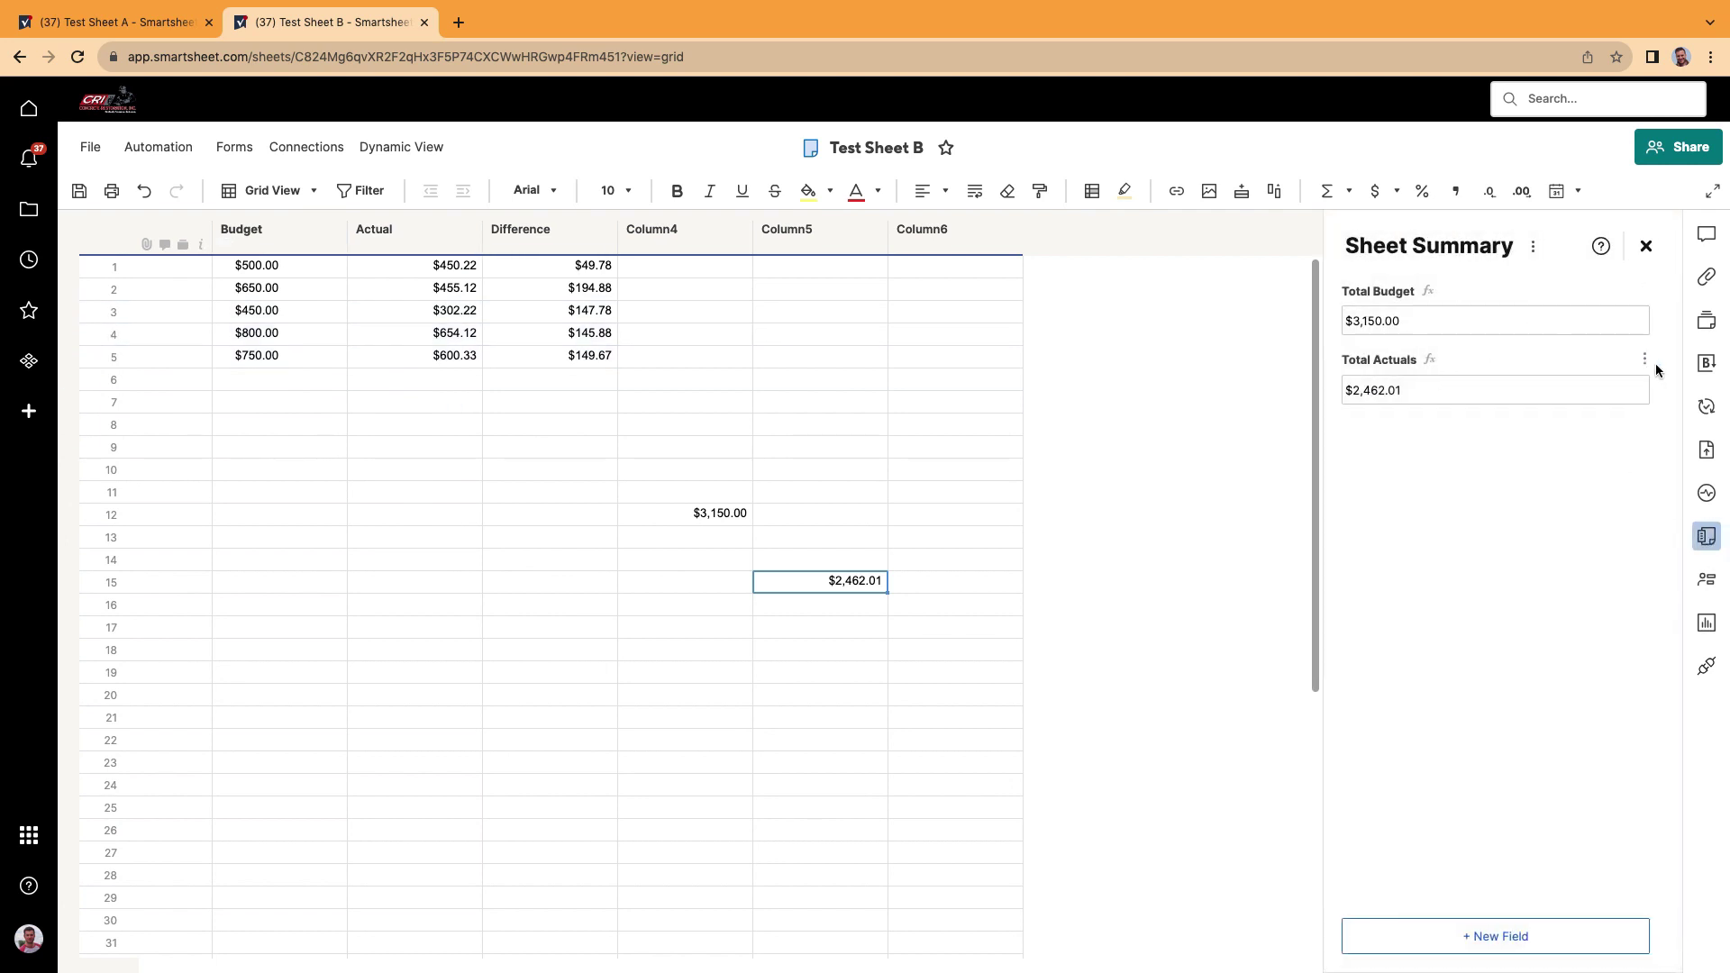
pyautogui.click(1644, 360)
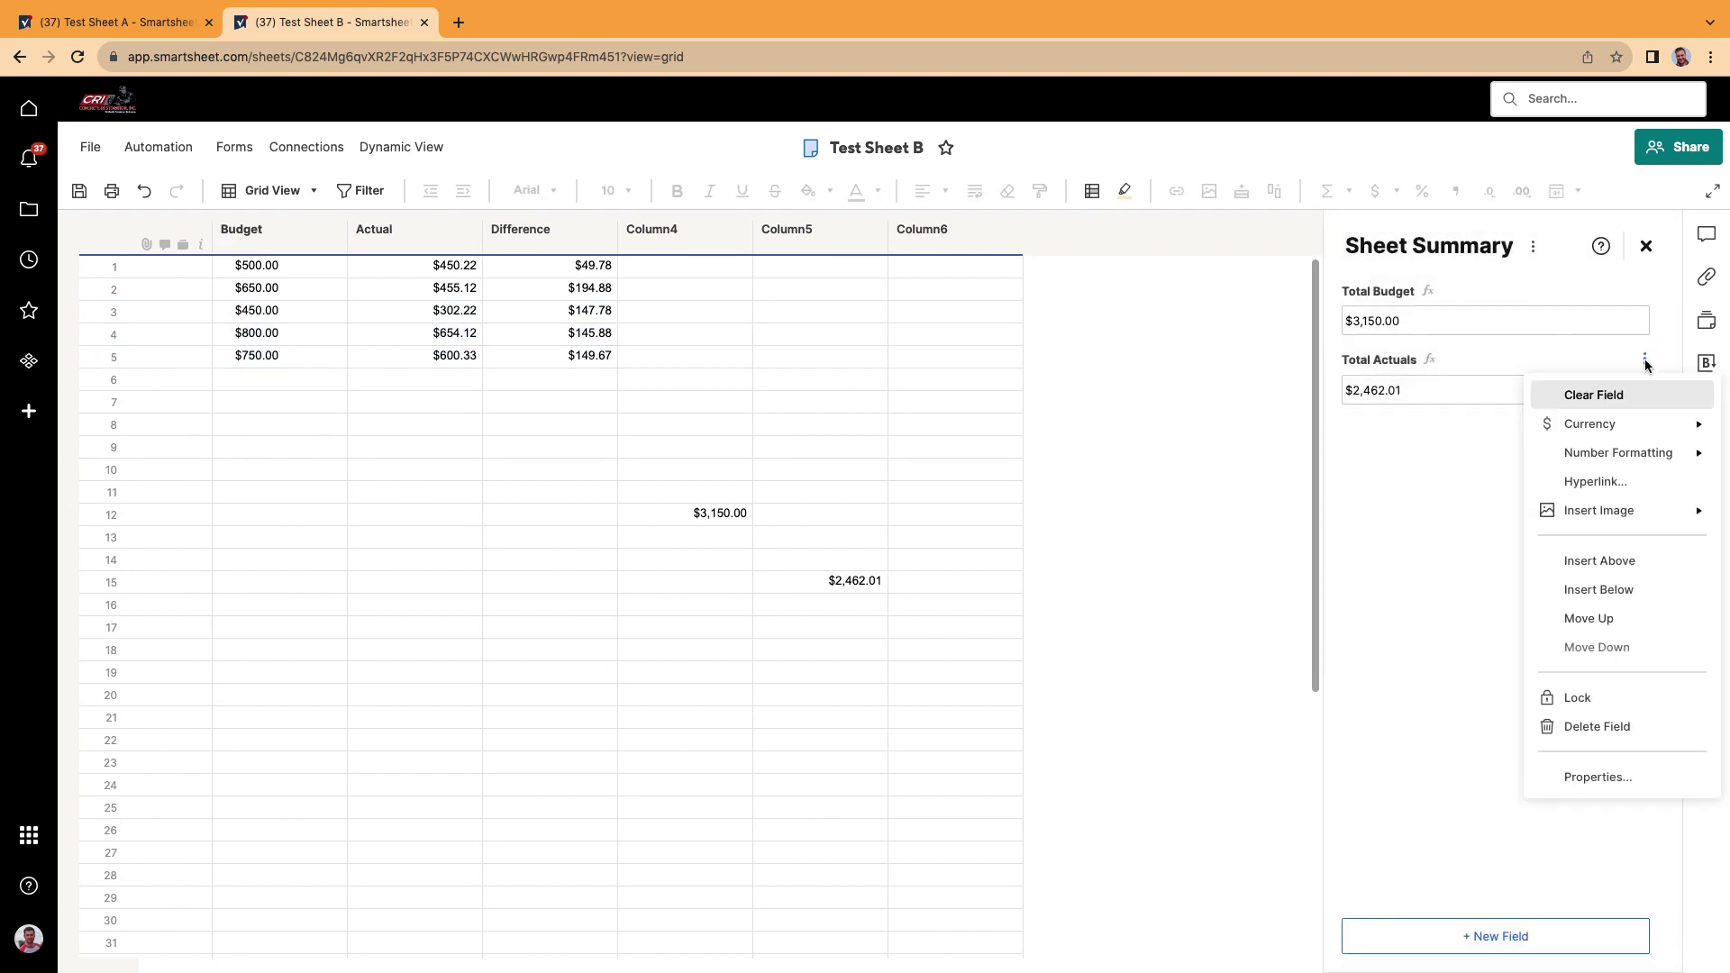
pyautogui.click(1599, 777)
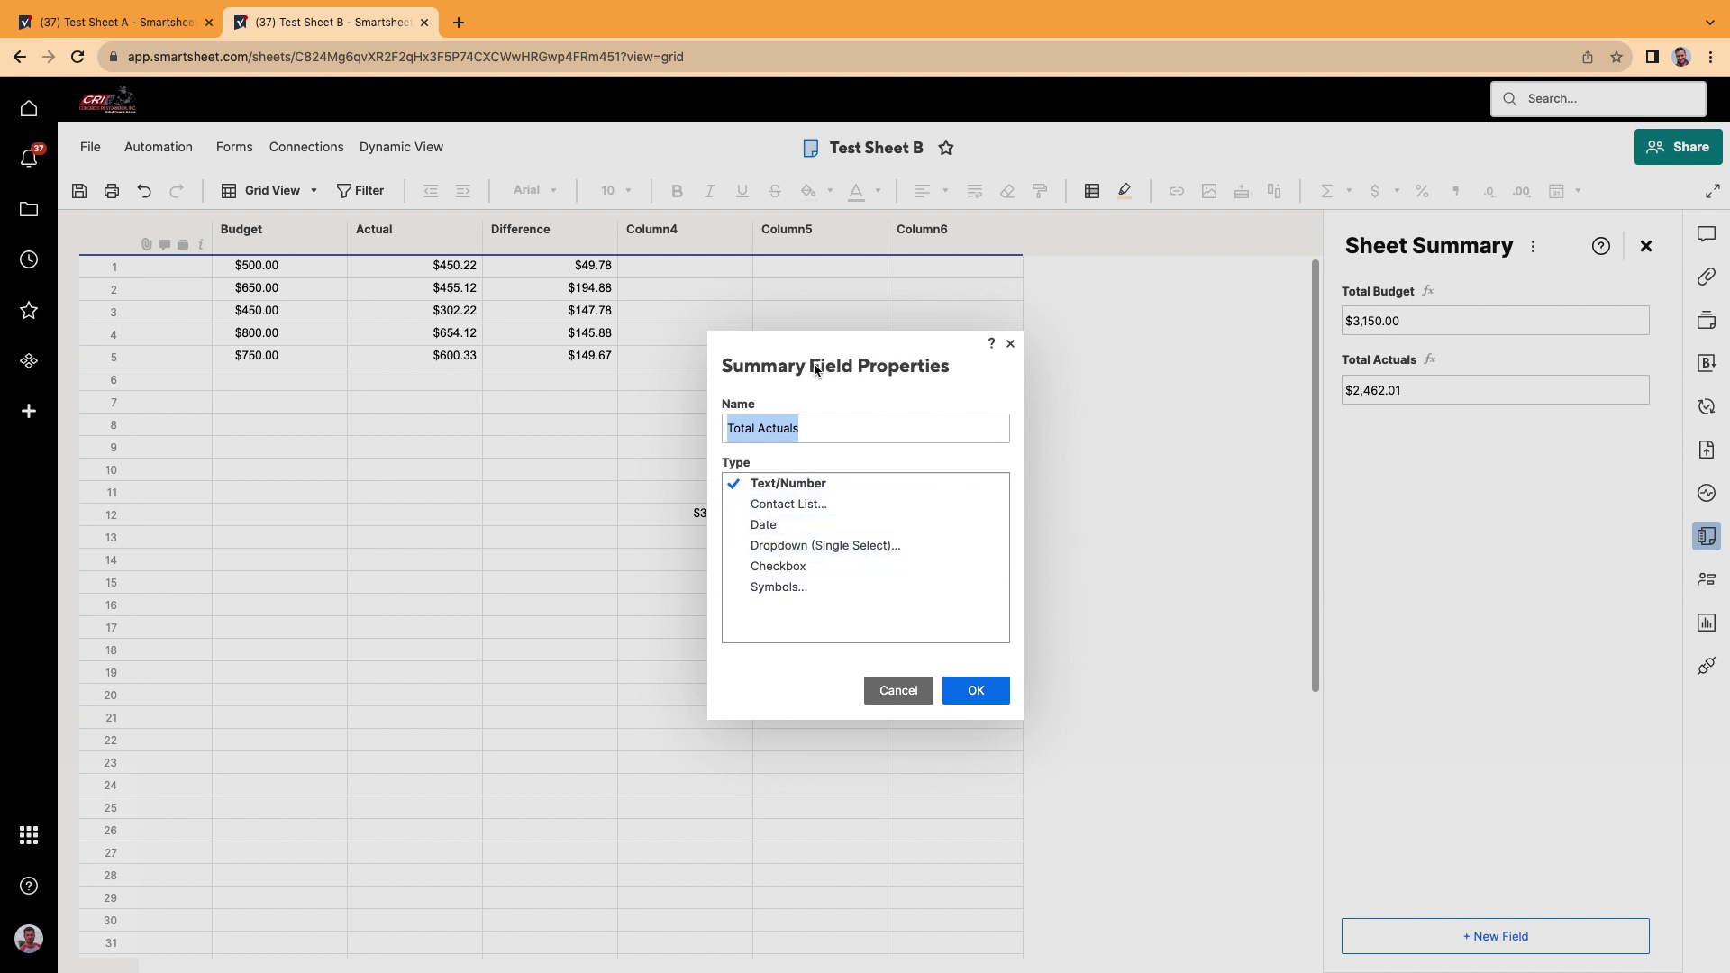
pyautogui.click(1010, 345)
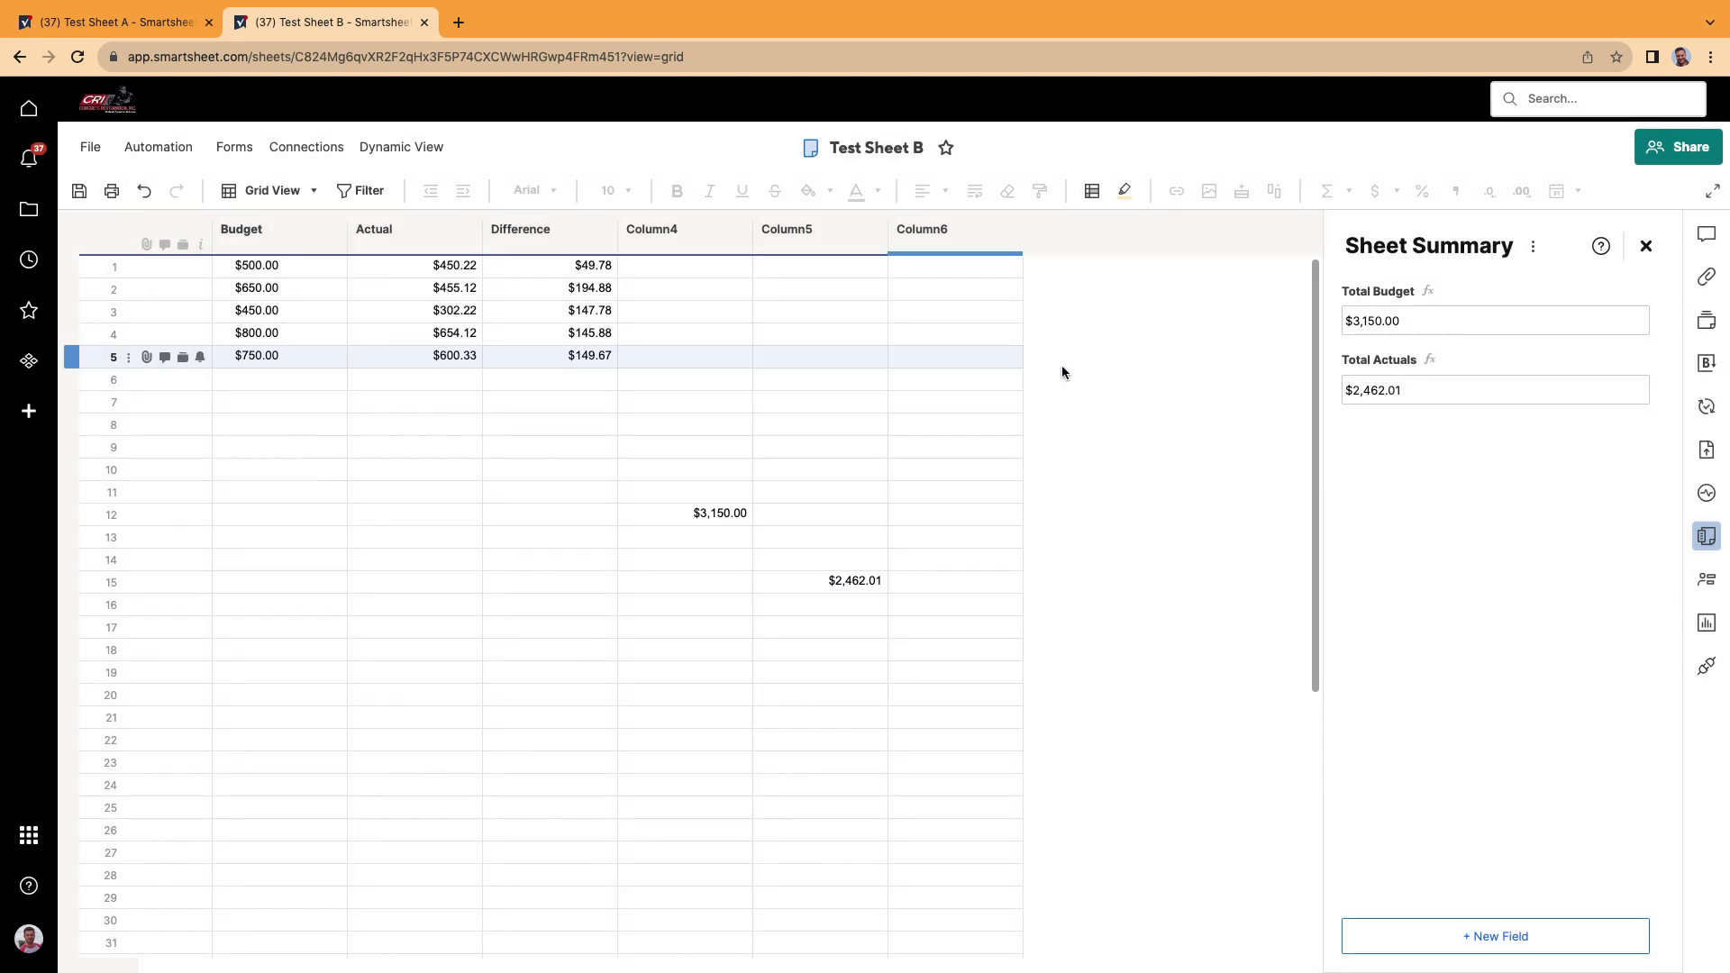